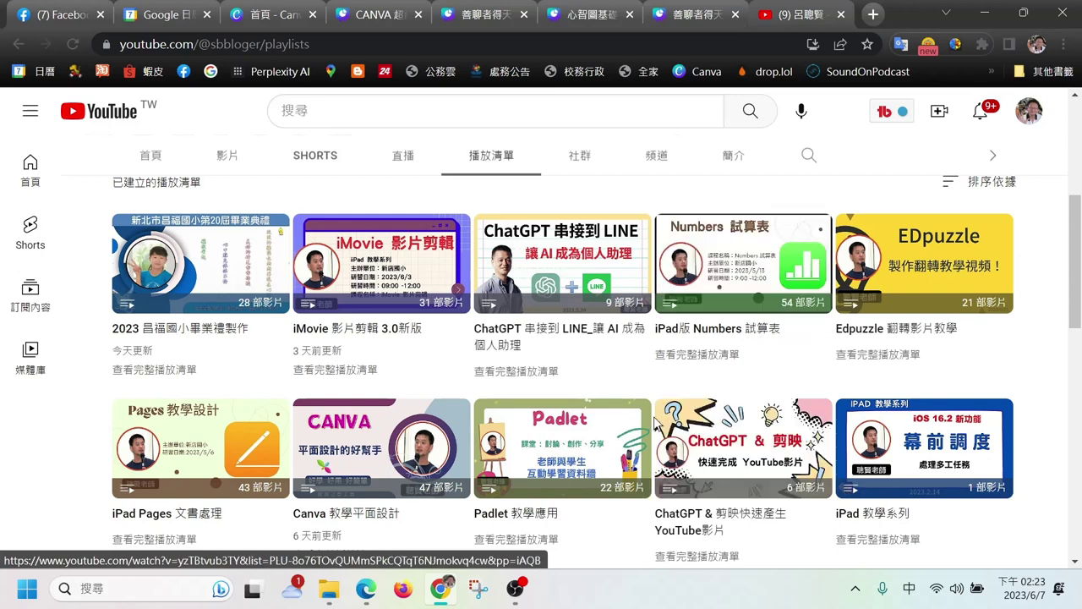
# - Browse the tutorial playlists on the YouTube channel
pyautogui.scroll(-1, 735, 427)
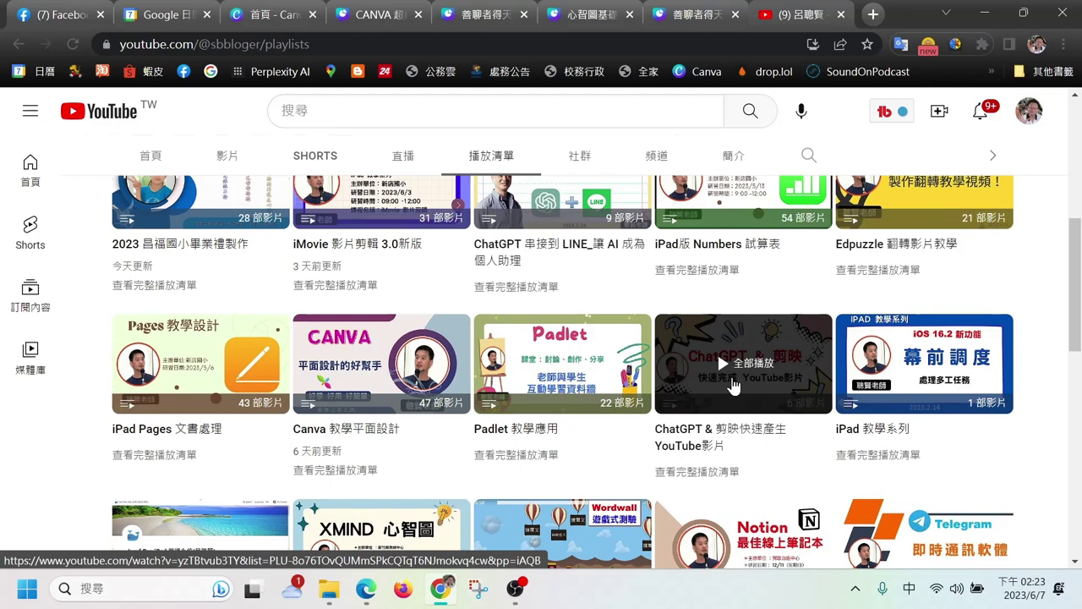
pyautogui.scroll(3, 733, 385)
pyautogui.scroll(-3, 930, 290)
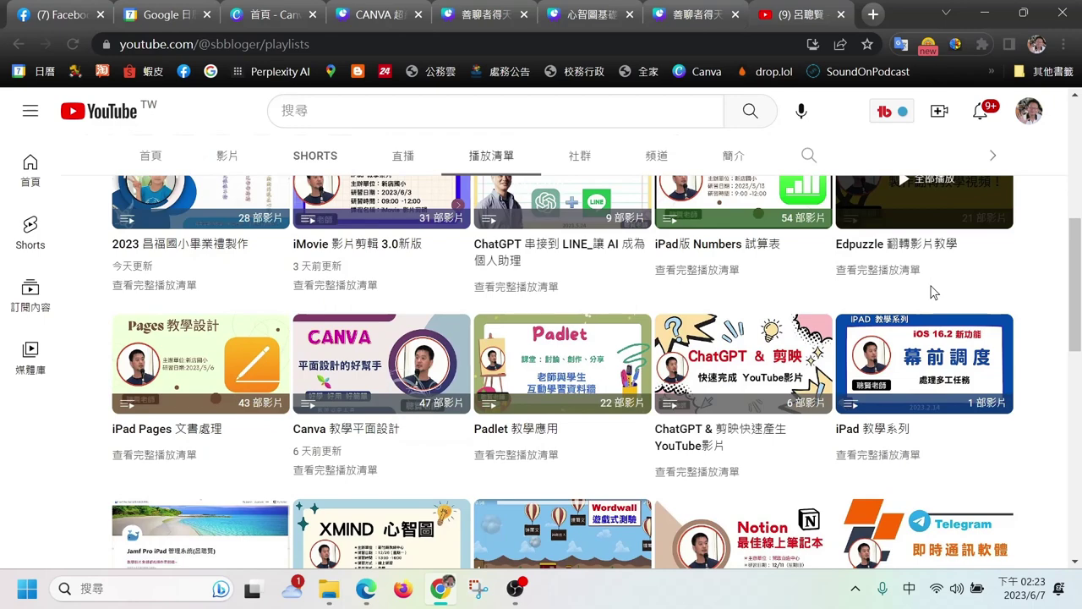
pyautogui.scroll(-2, 845, 304)
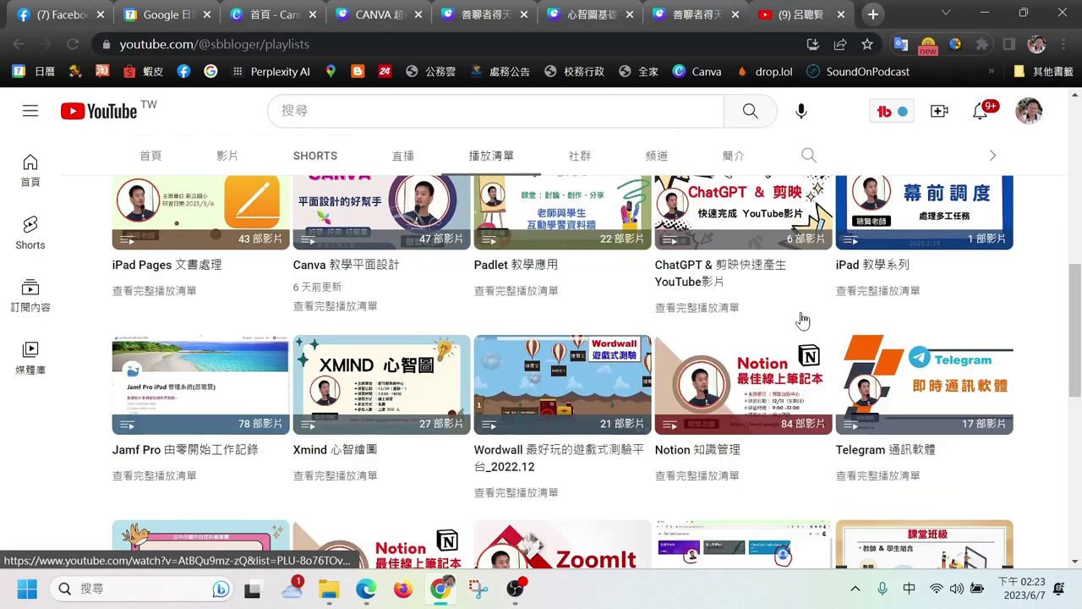
pyautogui.scroll(7, 803, 316)
# - Return to the dshps.blogspot.com blog and open its link to the 心智圖與CANVA folder
pyautogui.click(18, 43)
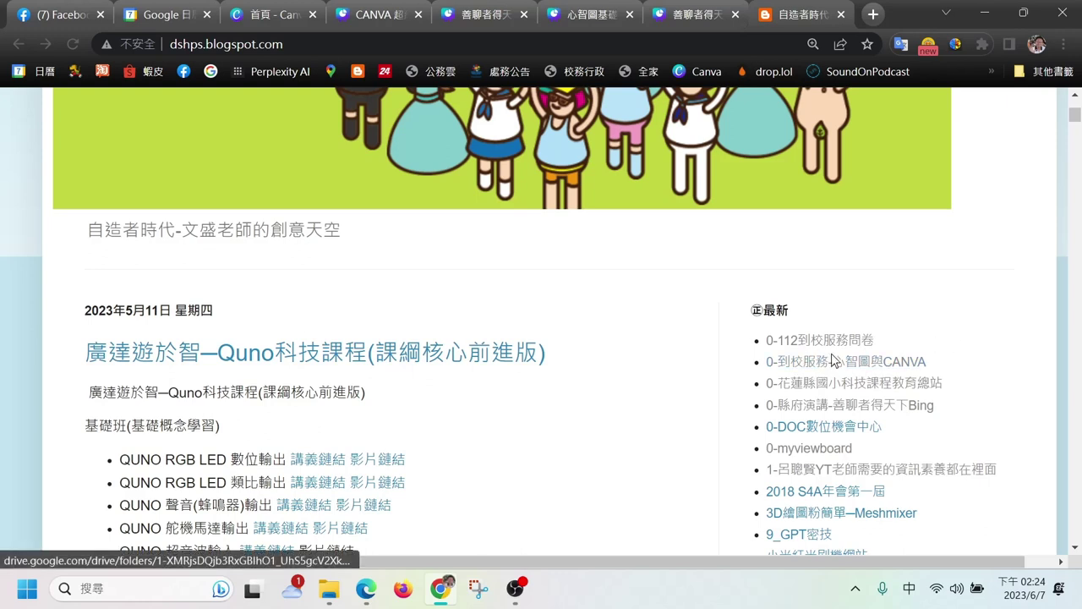
pyautogui.click(885, 367)
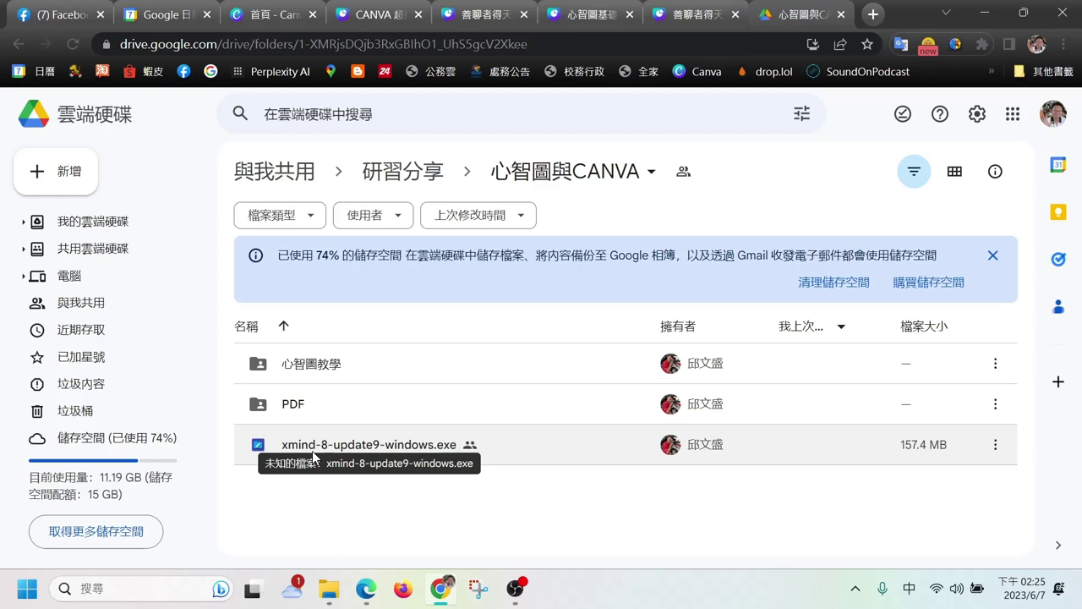
# - Show the desktop, move the XMind 8 Update 9 shortcut beside Google Sheets and launch XMind
pyautogui.doubleClick(963, 23)
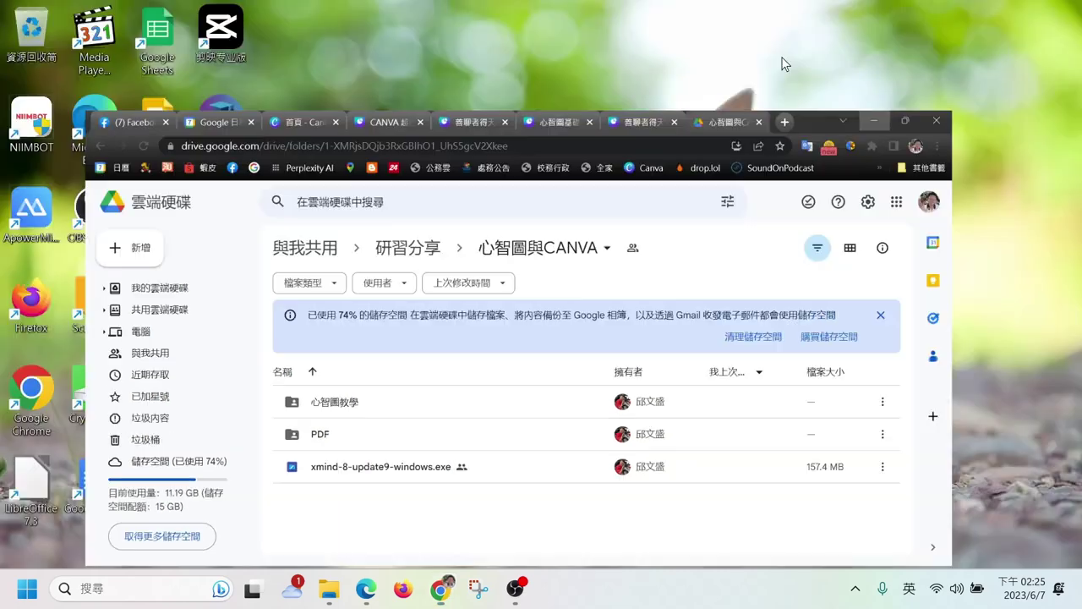
pyautogui.press('super+d')
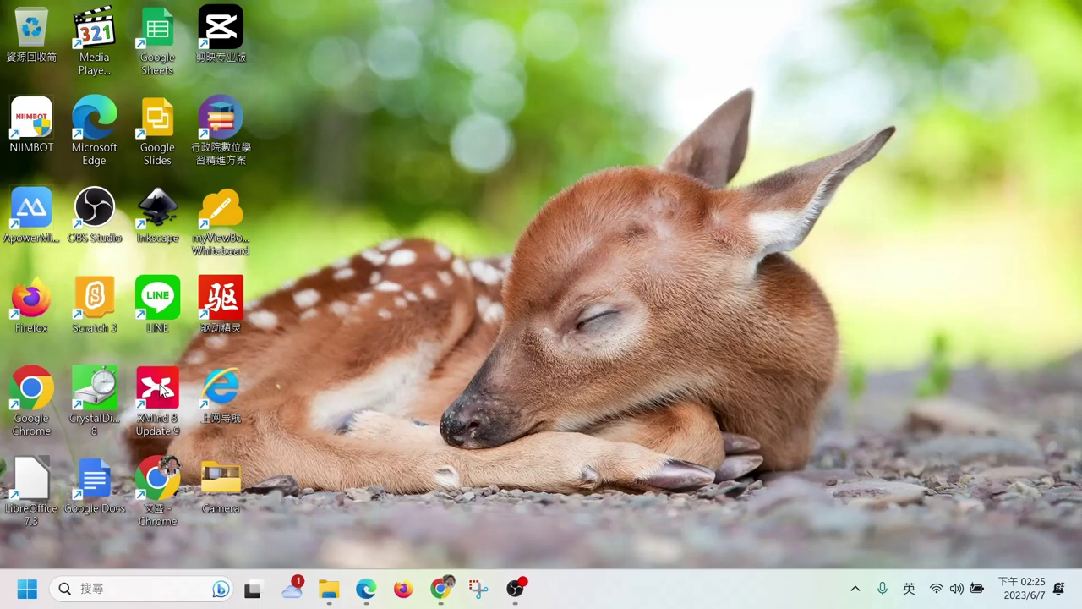
pyautogui.moveTo(159, 400); pyautogui.dragTo(369, 129)
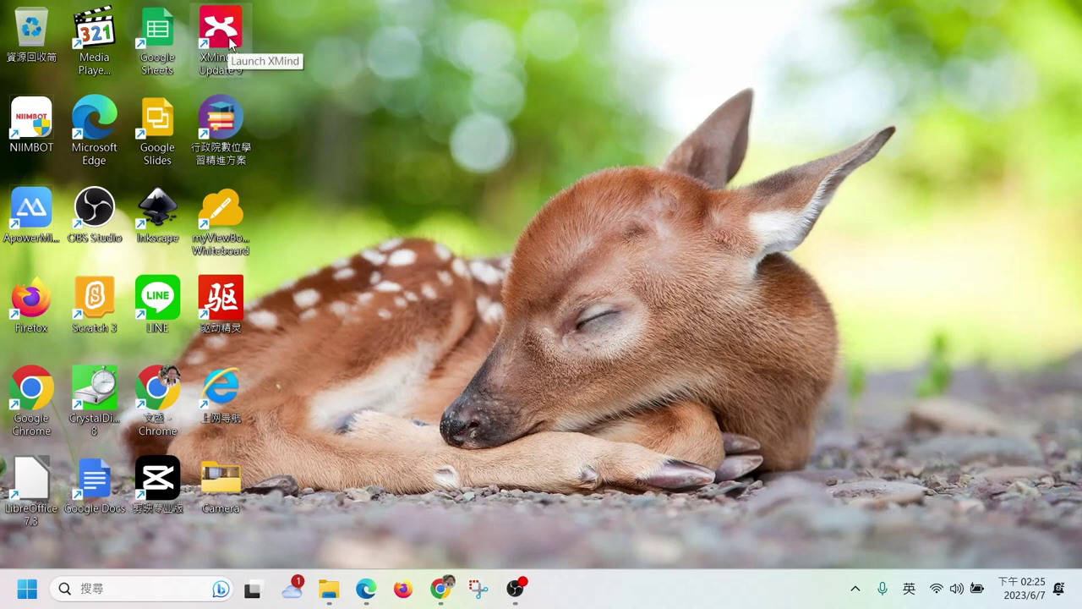
pyautogui.doubleClick(229, 38)
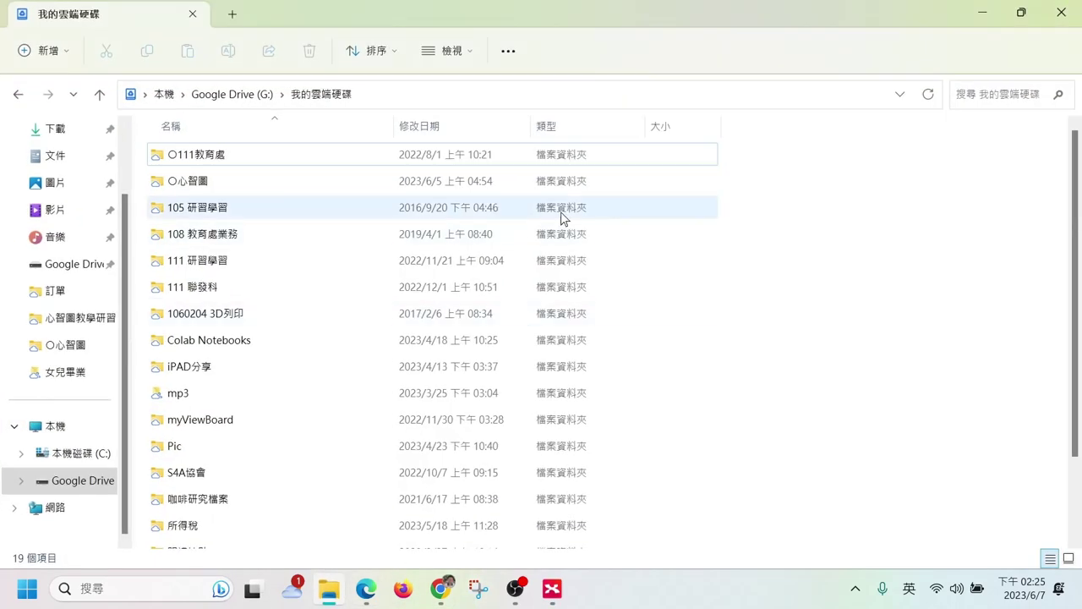
# - Switch back to Chrome and look through the 心智圖教學 subfolder of the shared 心智圖與CANVA folder
pyautogui.click(981, 13)
pyautogui.click(439, 587)
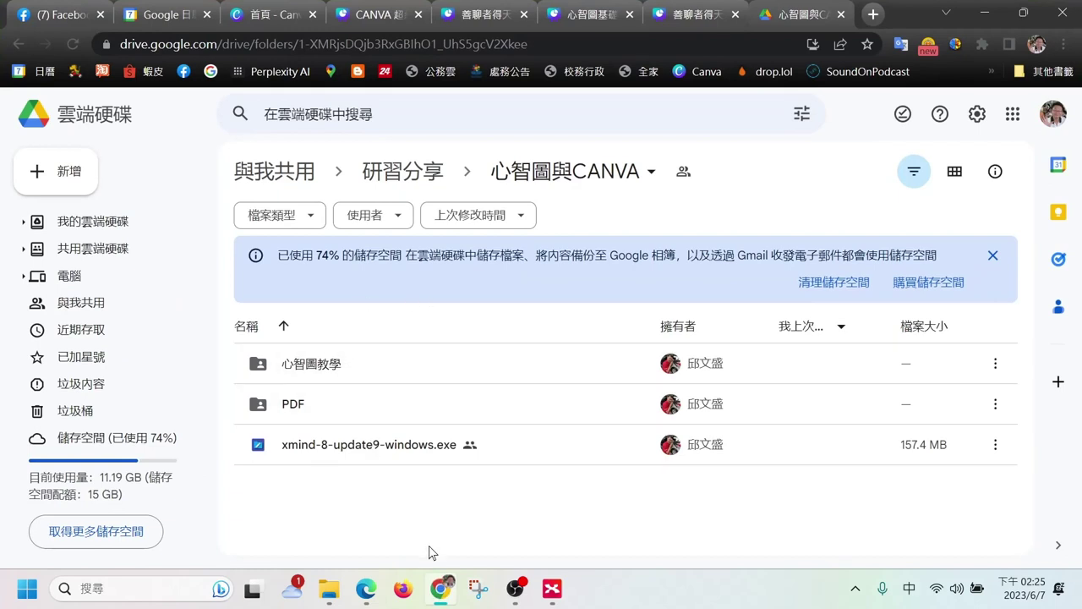
pyautogui.doubleClick(334, 370)
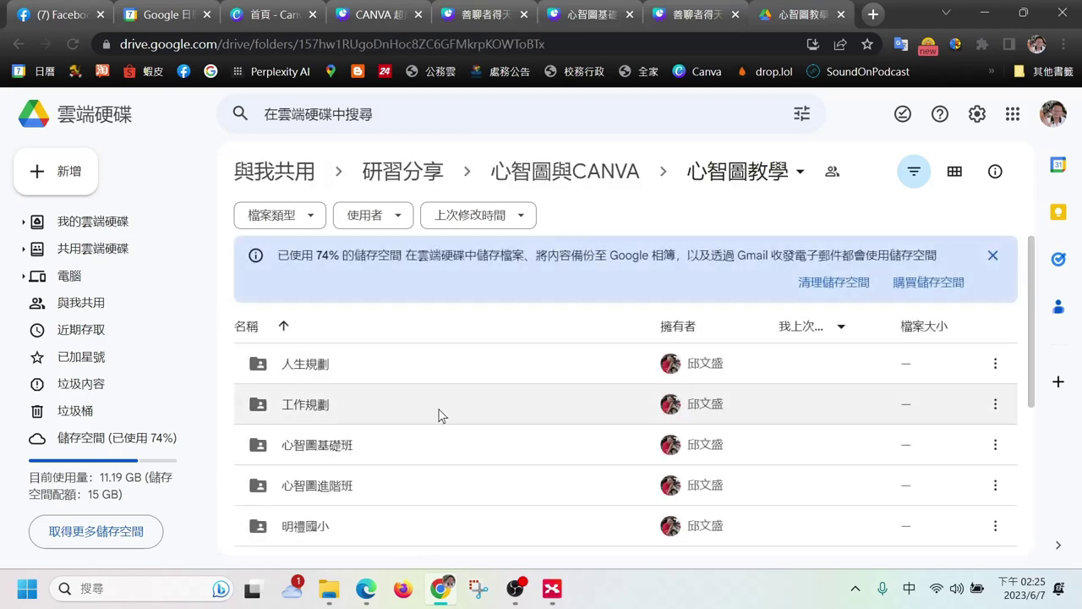
pyautogui.scroll(-5, 423, 432)
pyautogui.scroll(5, 411, 503)
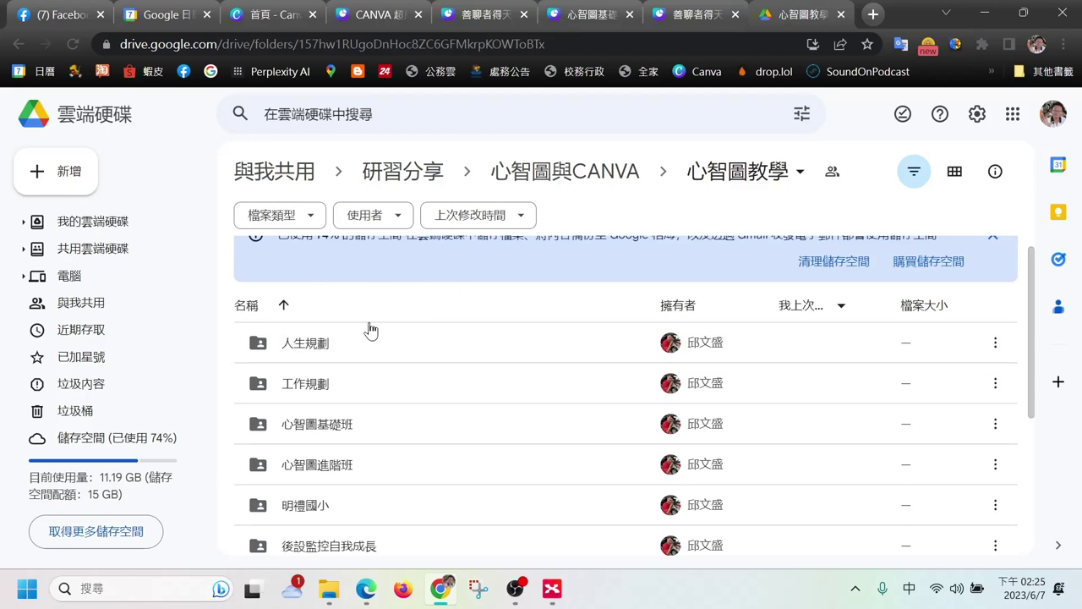
# - In File Explorer, open the downloaded 心智圖與CANVA folder and select the xmind-8-update9-windows installer
pyautogui.click(337, 594)
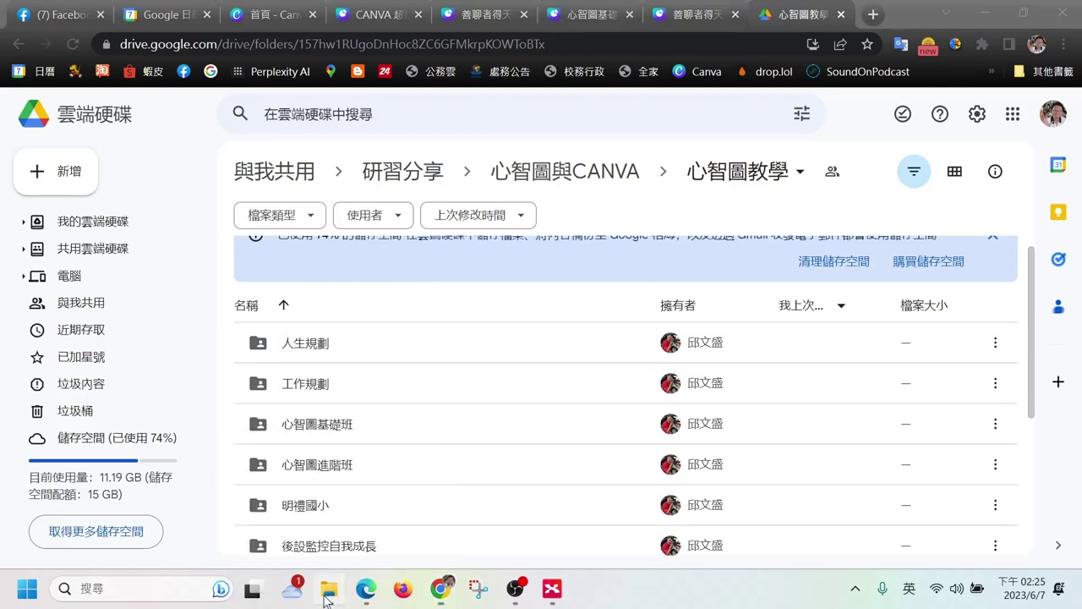
pyautogui.click(82, 131)
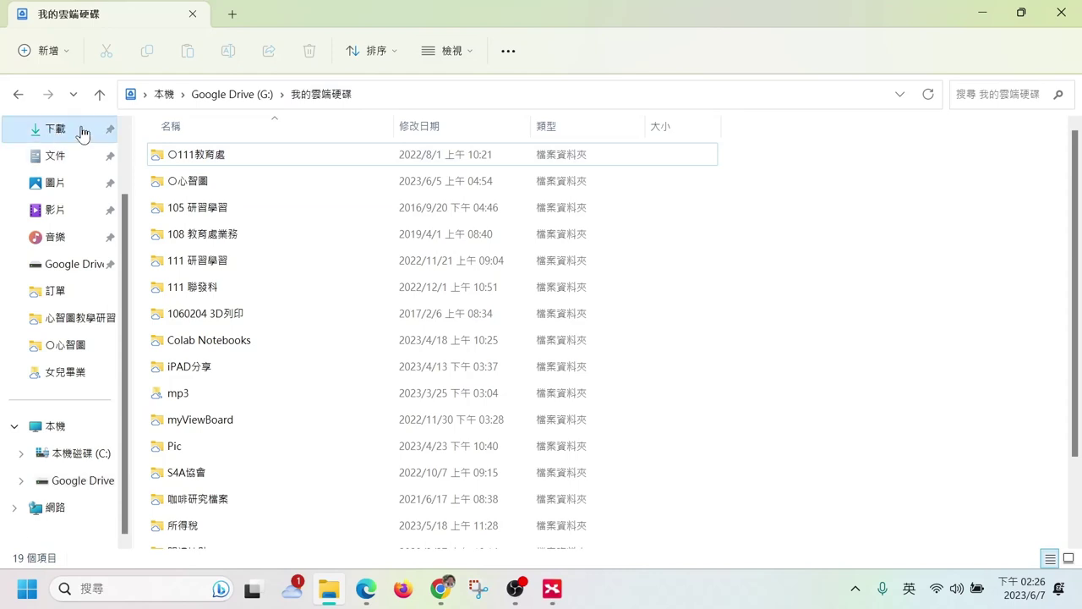
pyautogui.doubleClick(283, 203)
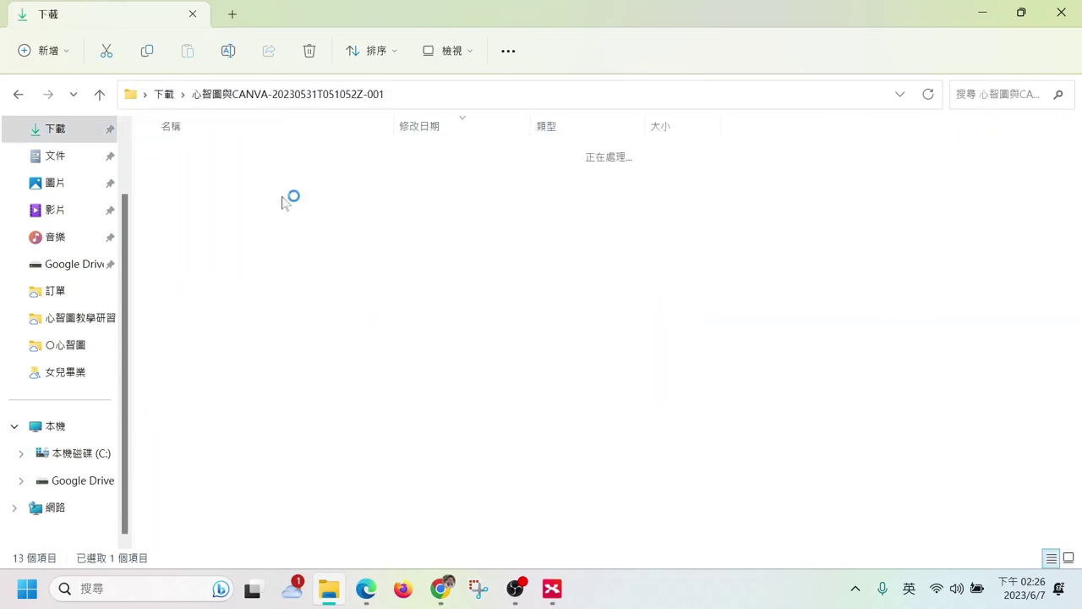
pyautogui.doubleClick(232, 179)
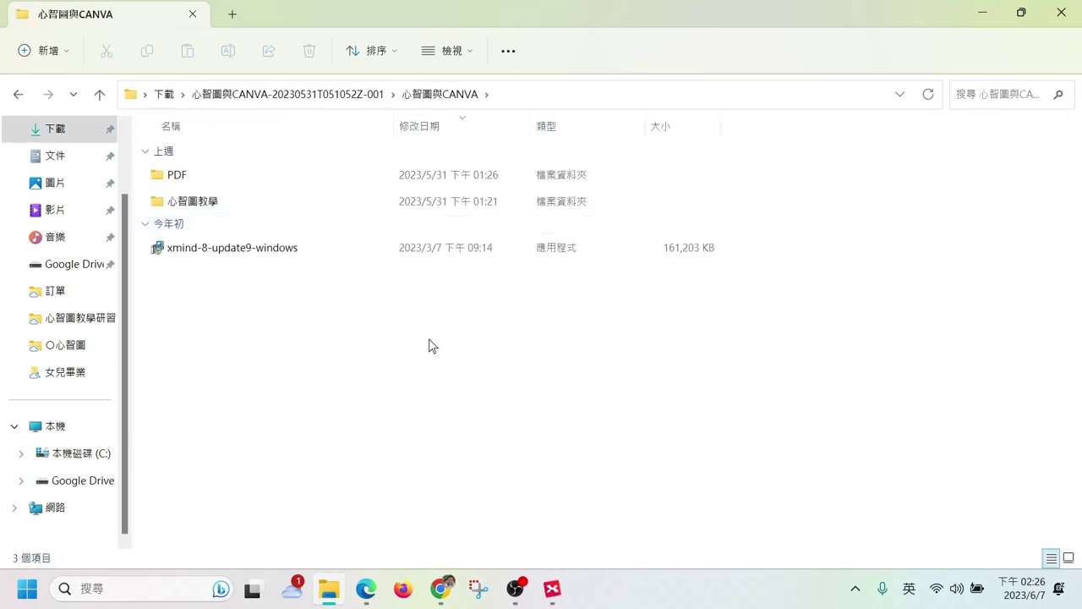
pyautogui.click(253, 254)
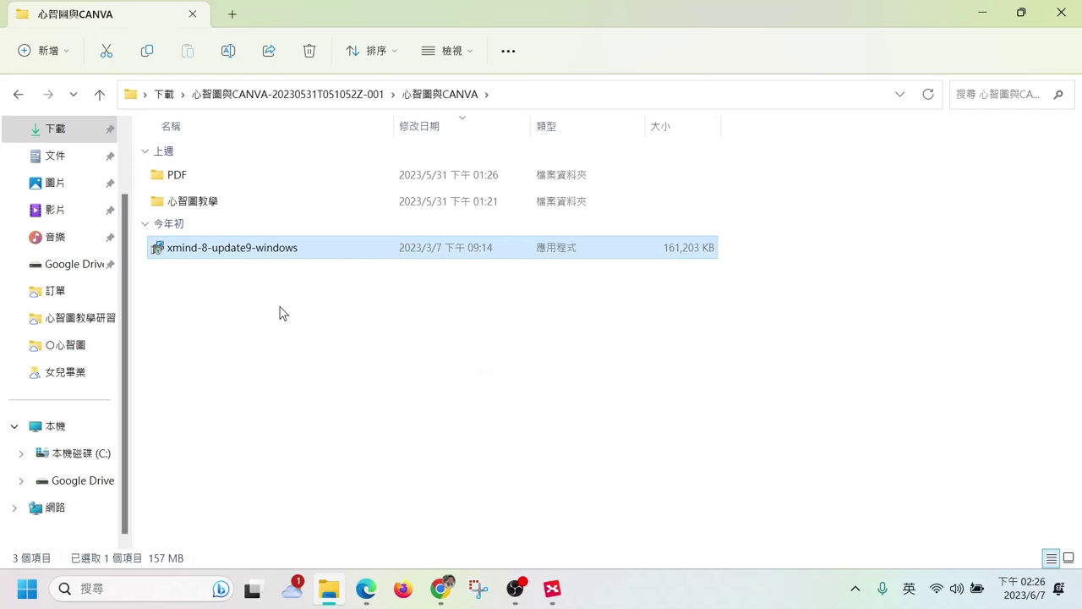
# - Open the mind map 國中生物人體循環系統4-4-講理解記憶法則 from the 進階教學 subfolder of 心智圖教學
pyautogui.doubleClick(203, 203)
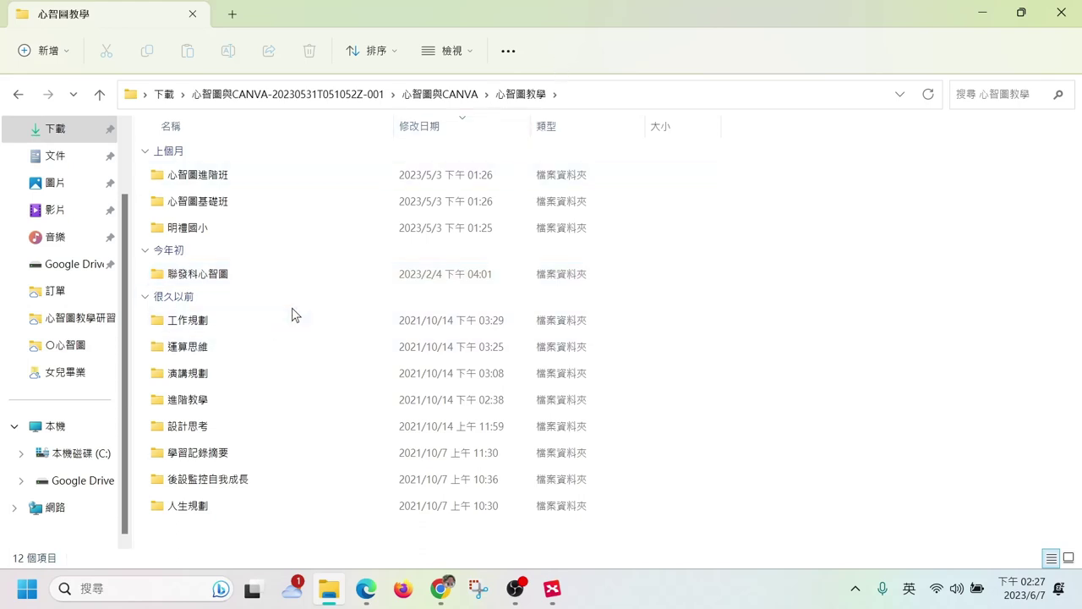
pyautogui.doubleClick(216, 401)
pyautogui.doubleClick(288, 178)
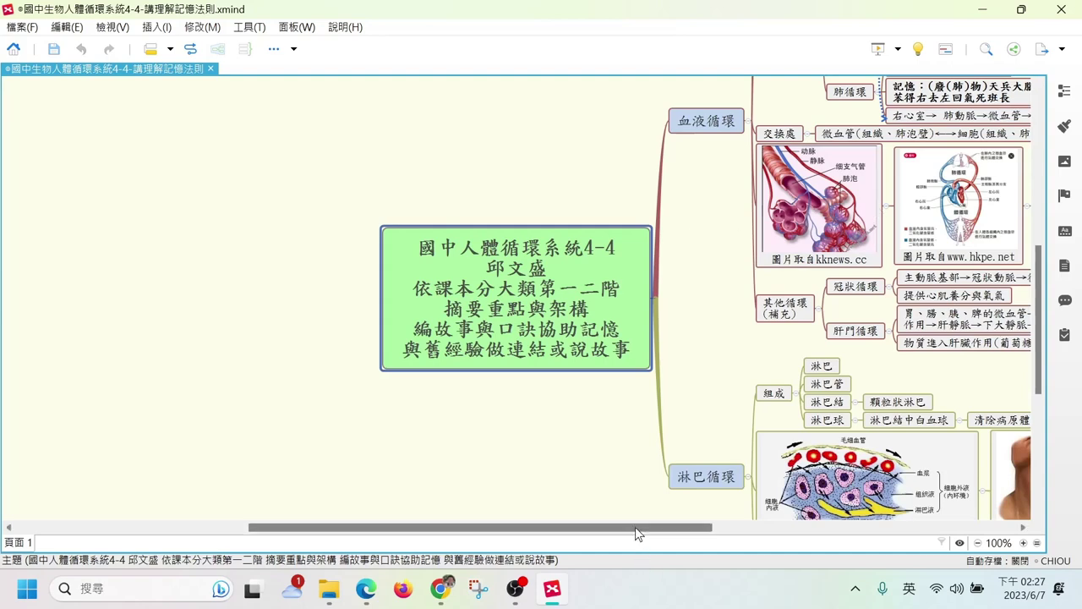
# - Examine the 血液循環 branch of the mind map, including its memory phrases and side notes
pyautogui.moveTo(642, 528); pyautogui.dragTo(806, 528)
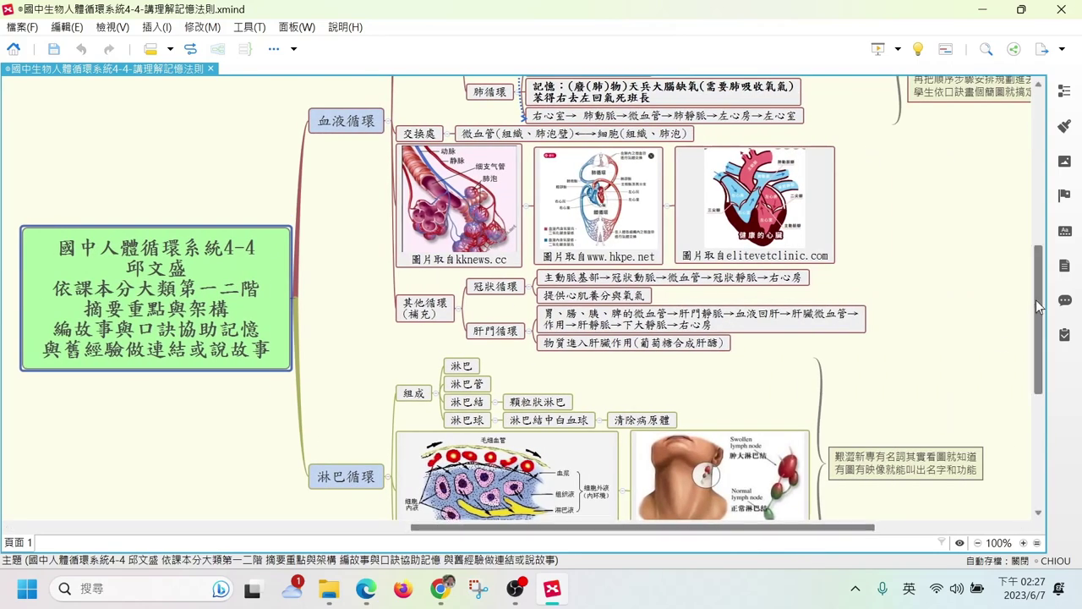
pyautogui.scroll(5, 1021, 240)
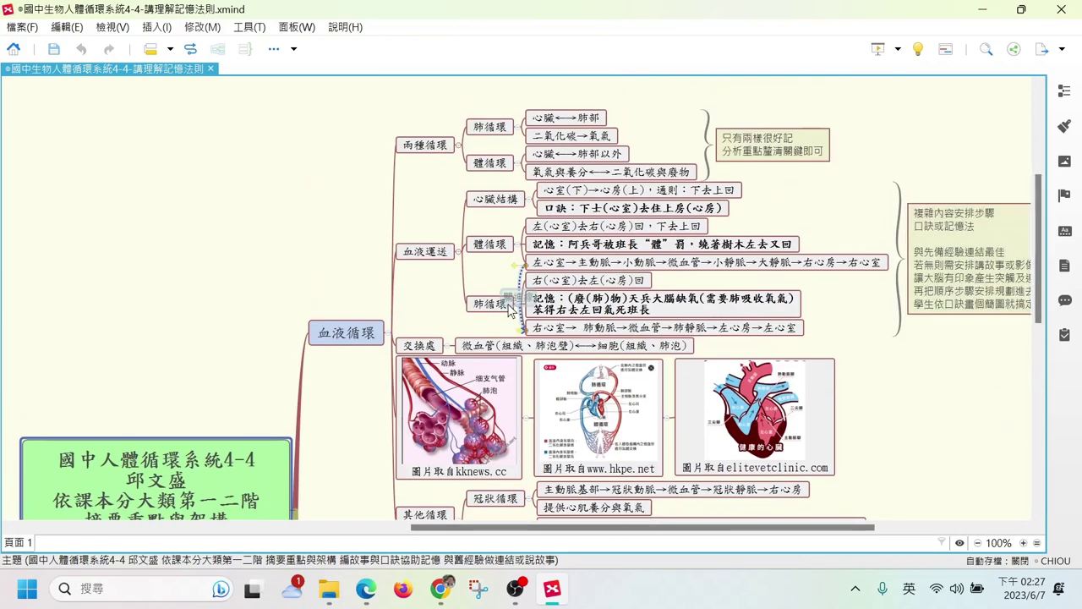
pyautogui.hotkey('ctrl', '=')
pyautogui.scroll(3, 1034, 256)
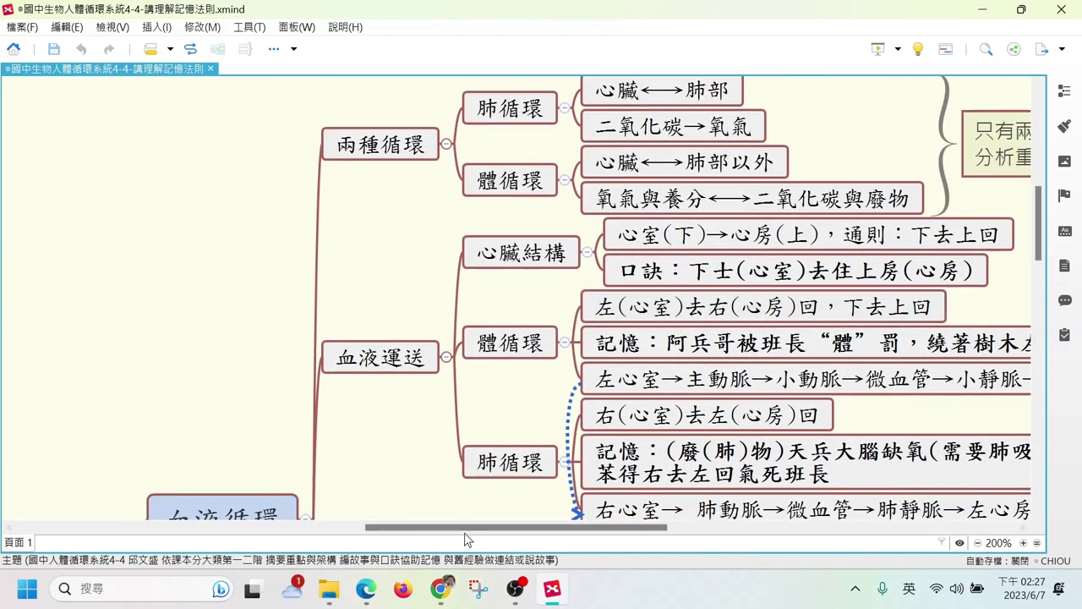
pyautogui.moveTo(470, 537); pyautogui.dragTo(530, 537)
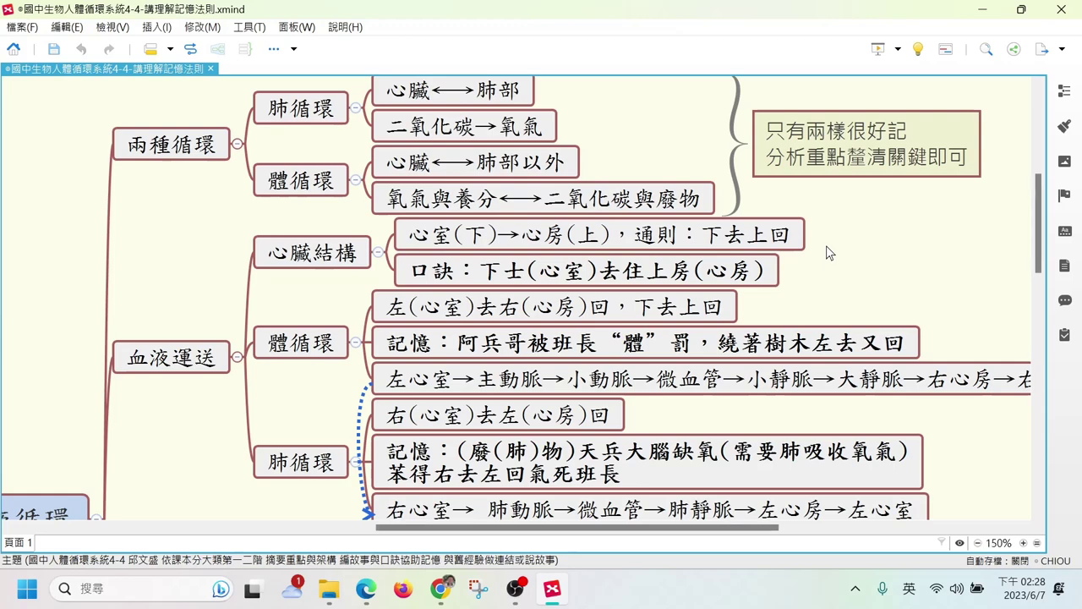
pyautogui.hotkey('ctrl', '-')
pyautogui.scroll(-1, 1039, 283)
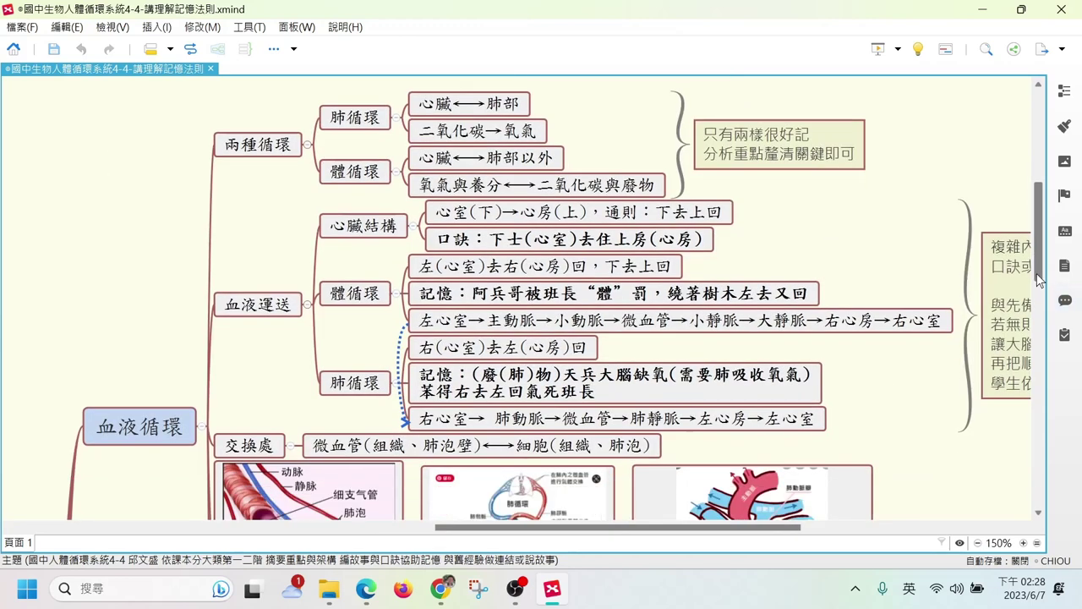
pyautogui.moveTo(518, 528); pyautogui.dragTo(533, 528)
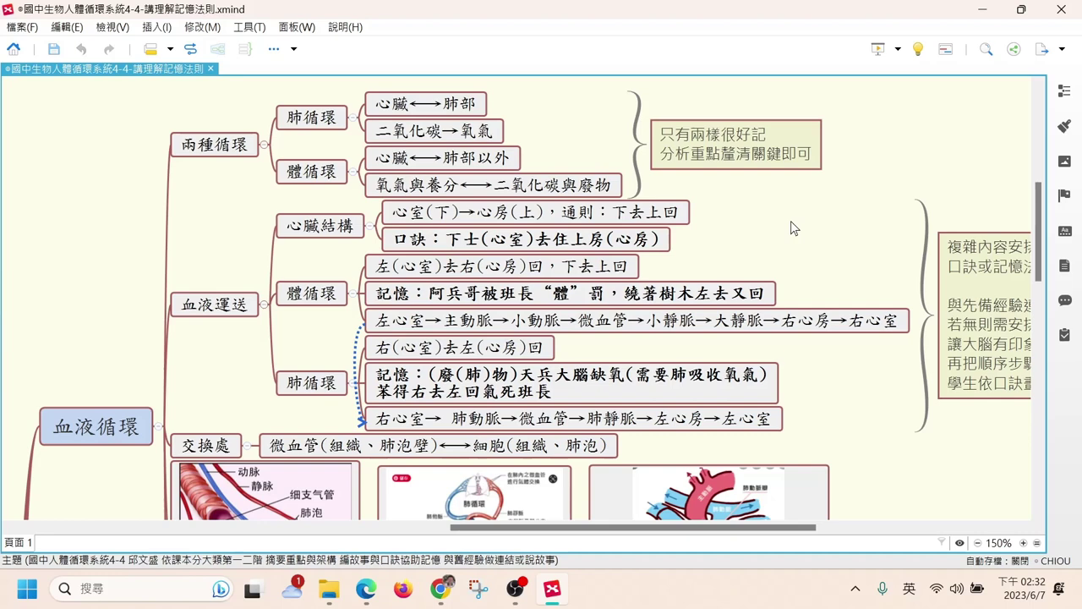
# - Enlarge the 健康的心臟 heart picture in the 血液循環 branch to about twice its size
pyautogui.scroll(-3, 793, 226)
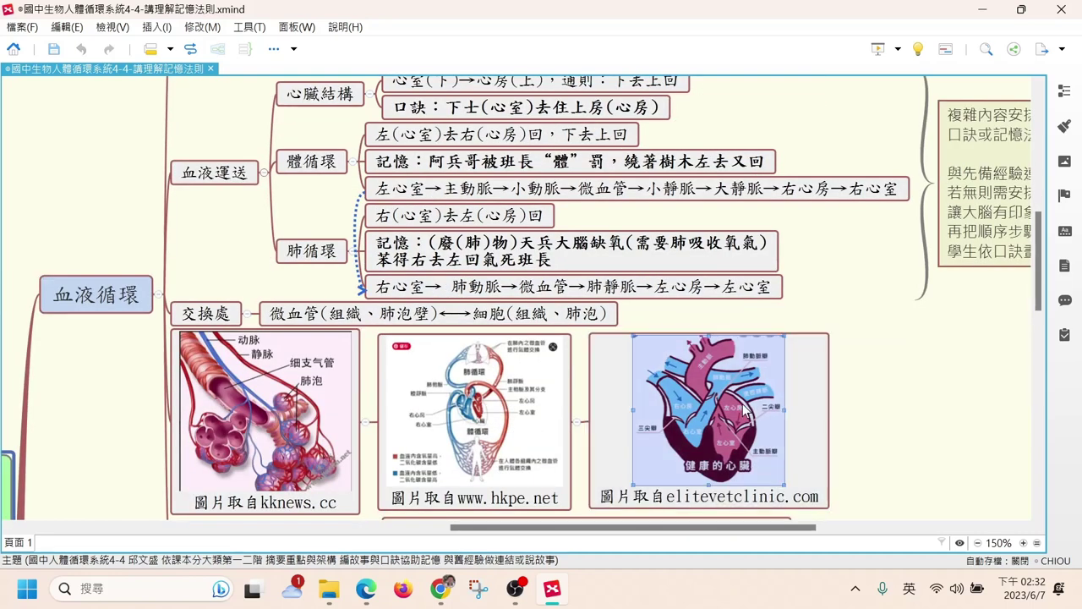
pyautogui.click(765, 410)
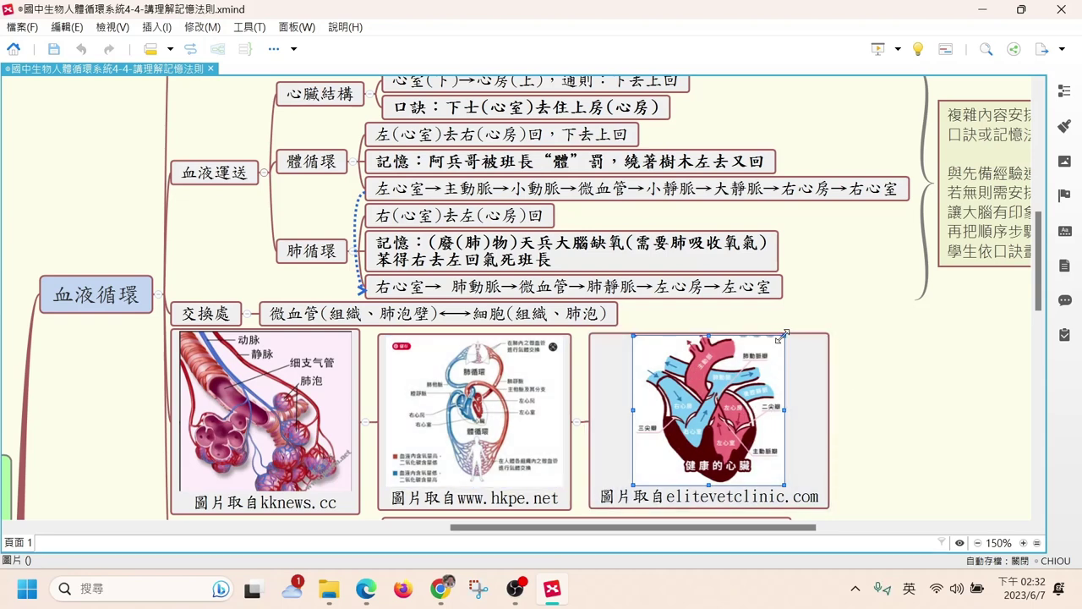
pyautogui.moveTo(782, 337)
pyautogui.mouseDown()
pyautogui.moveTo(879, 216)
pyautogui.moveTo(930, 186)
pyautogui.mouseUp()
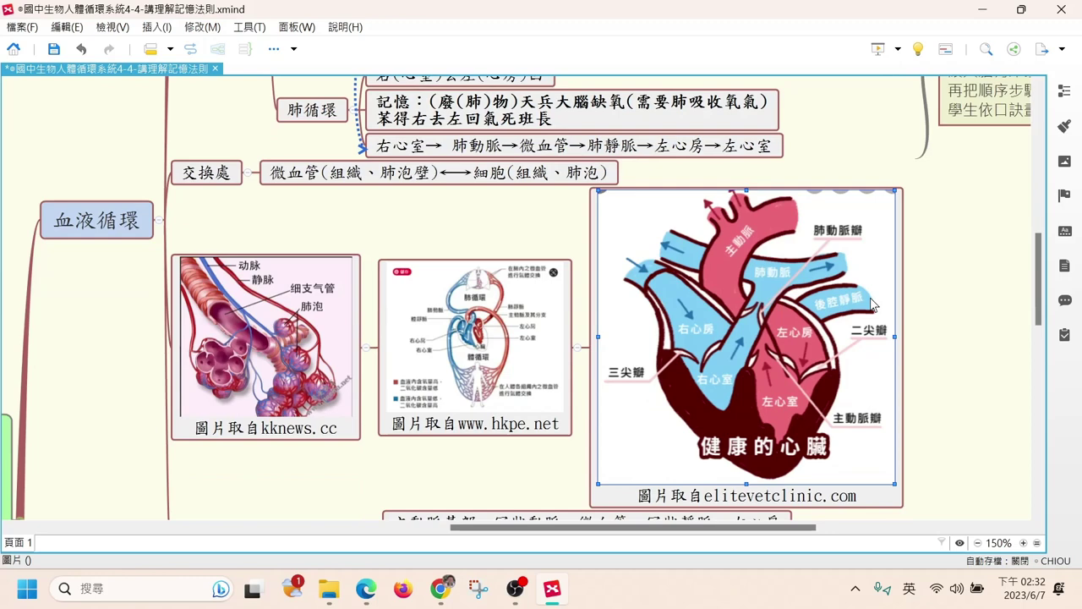
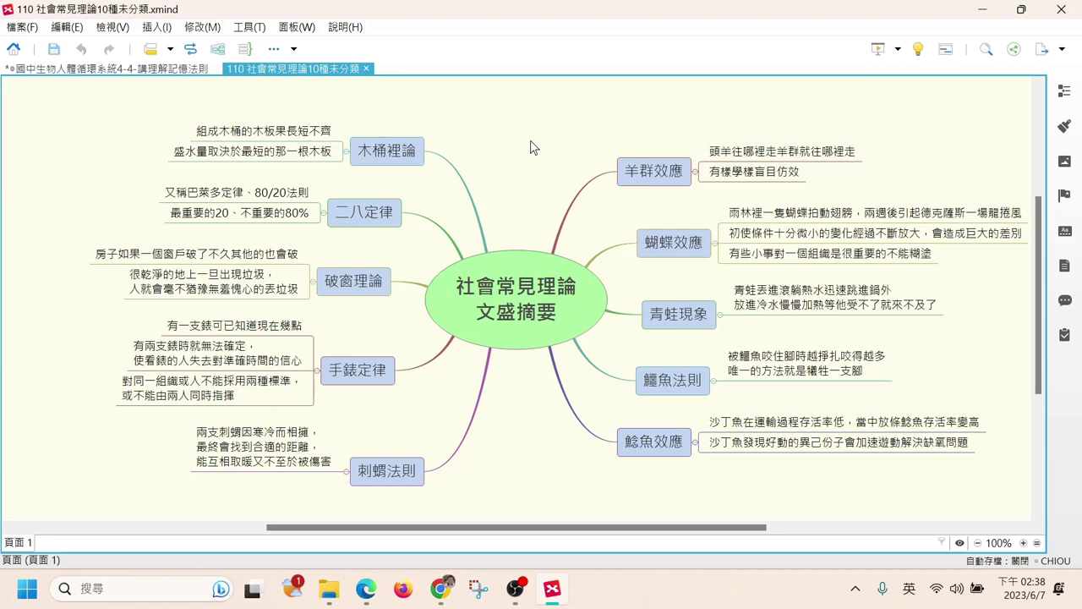
# - Swap the 鯰魚效應 and 手錶定律 branches between the two sides of the 社會常見理論 map
pyautogui.click(655, 173)
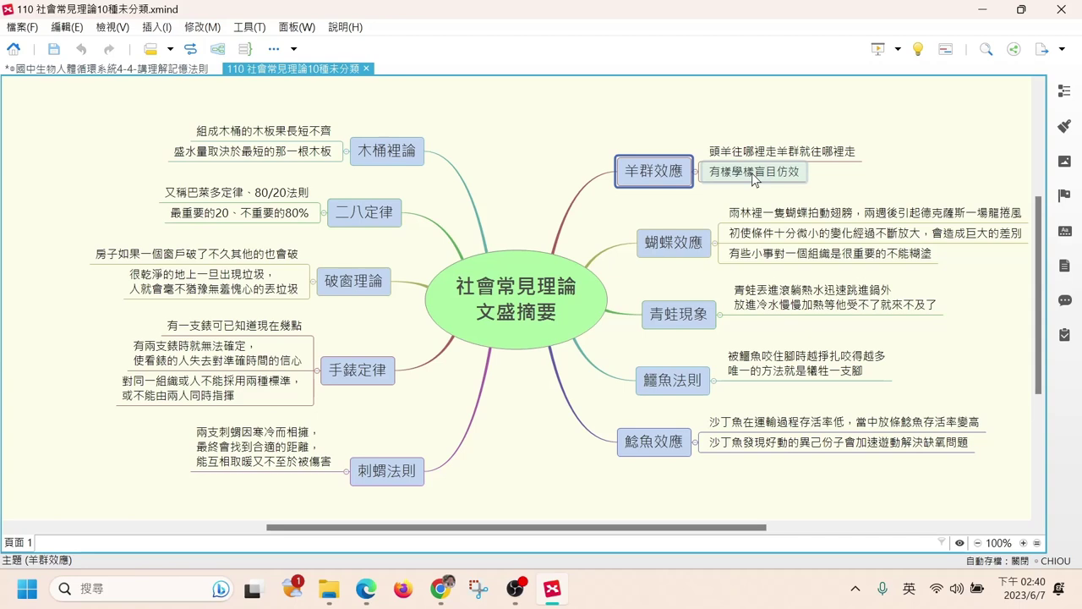
pyautogui.moveTo(638, 442); pyautogui.dragTo(444, 441)
pyautogui.moveTo(346, 364); pyautogui.dragTo(618, 393)
pyautogui.click(947, 385)
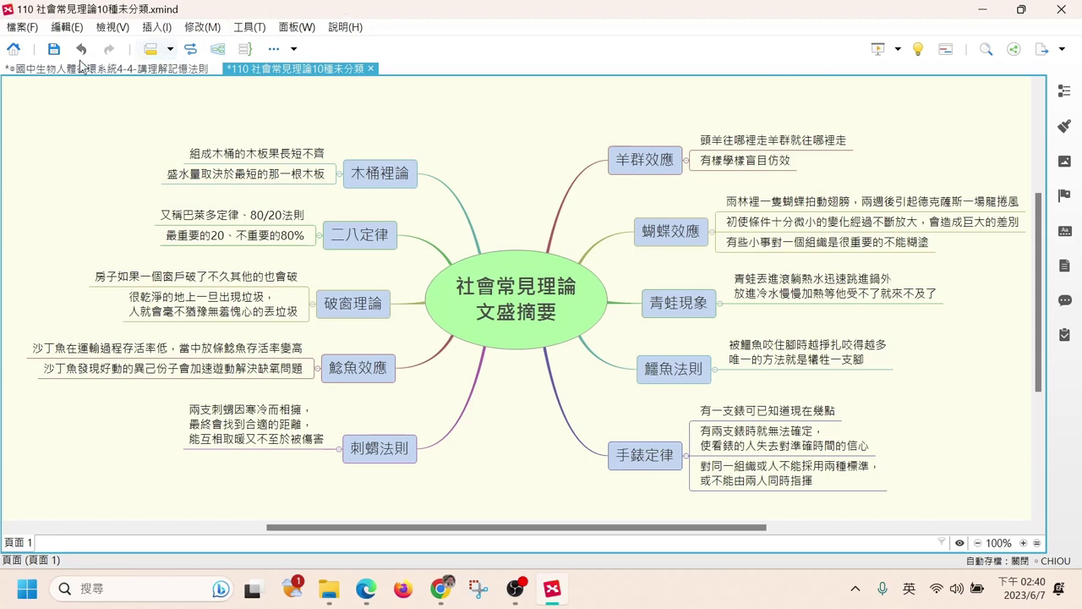
# - Create a new file from the blank 心智圖 structure with the 專業 style
pyautogui.click(31, 31)
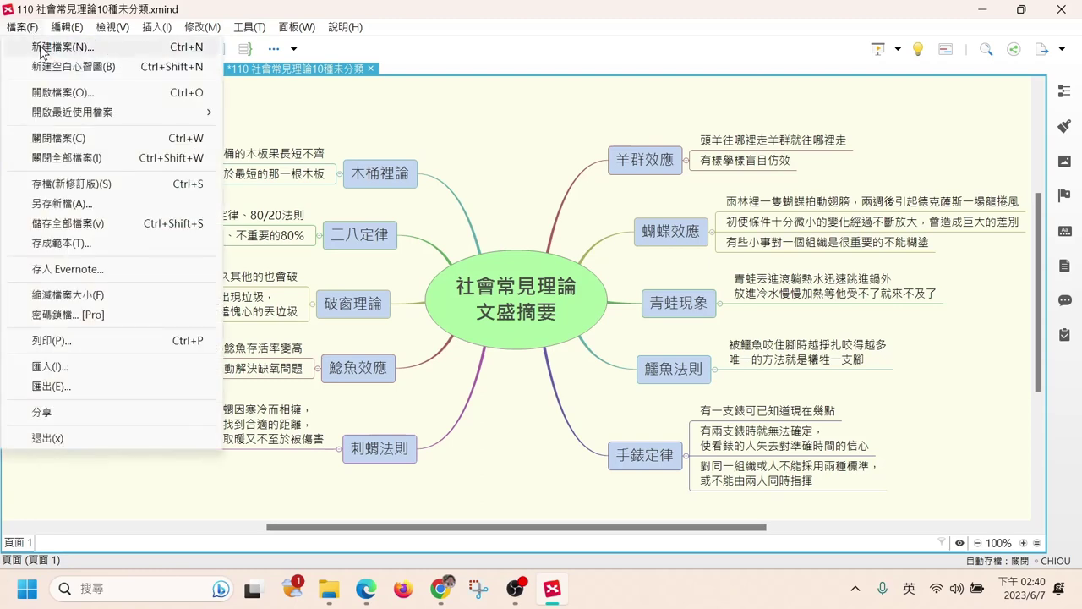
pyautogui.click(41, 52)
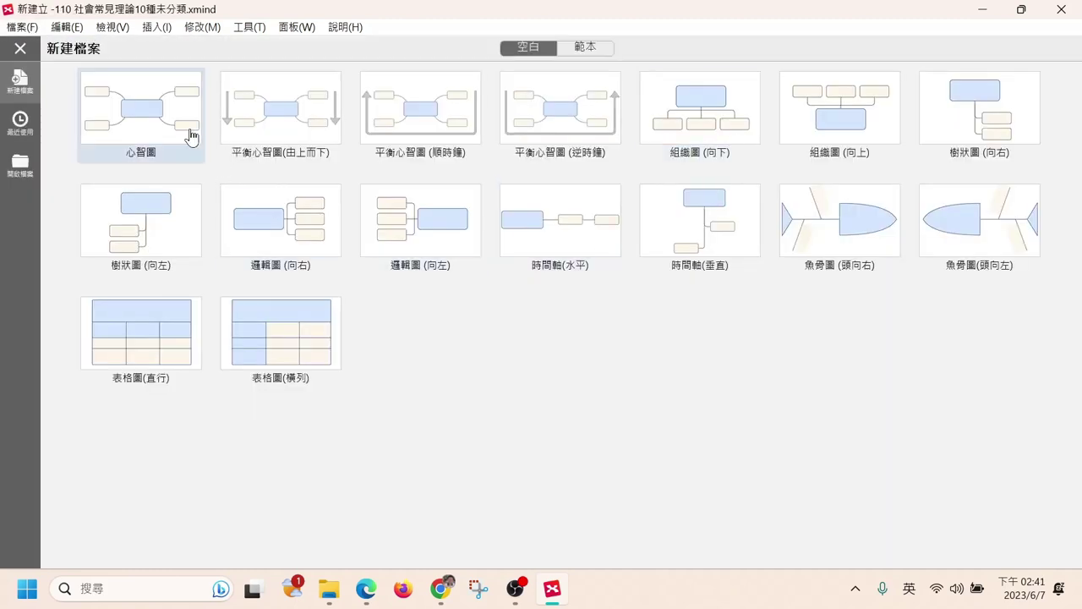
pyautogui.click(157, 112)
pyautogui.click(156, 112)
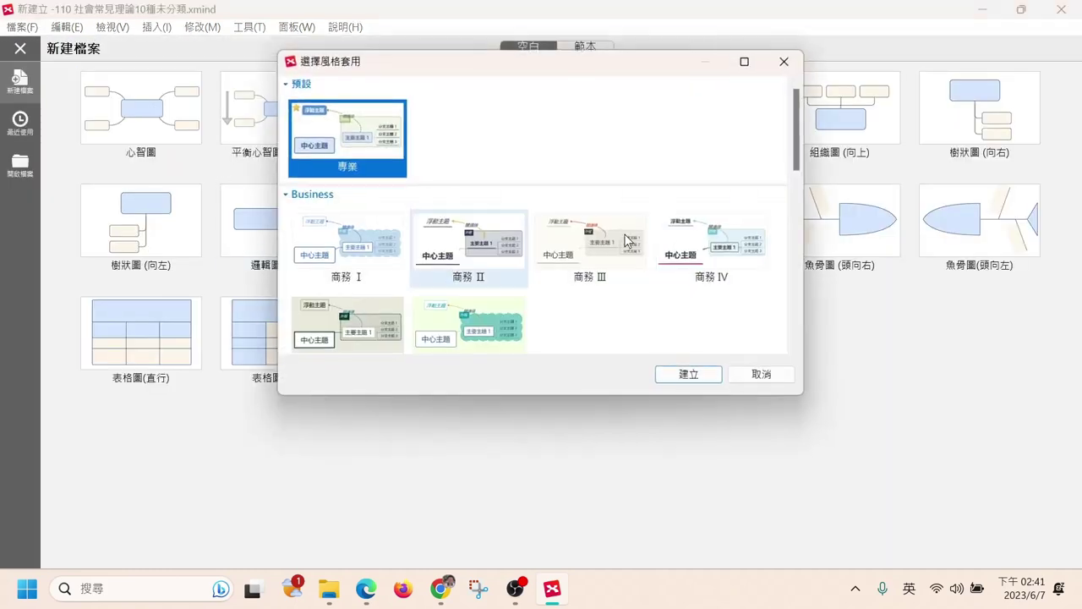
pyautogui.click(700, 377)
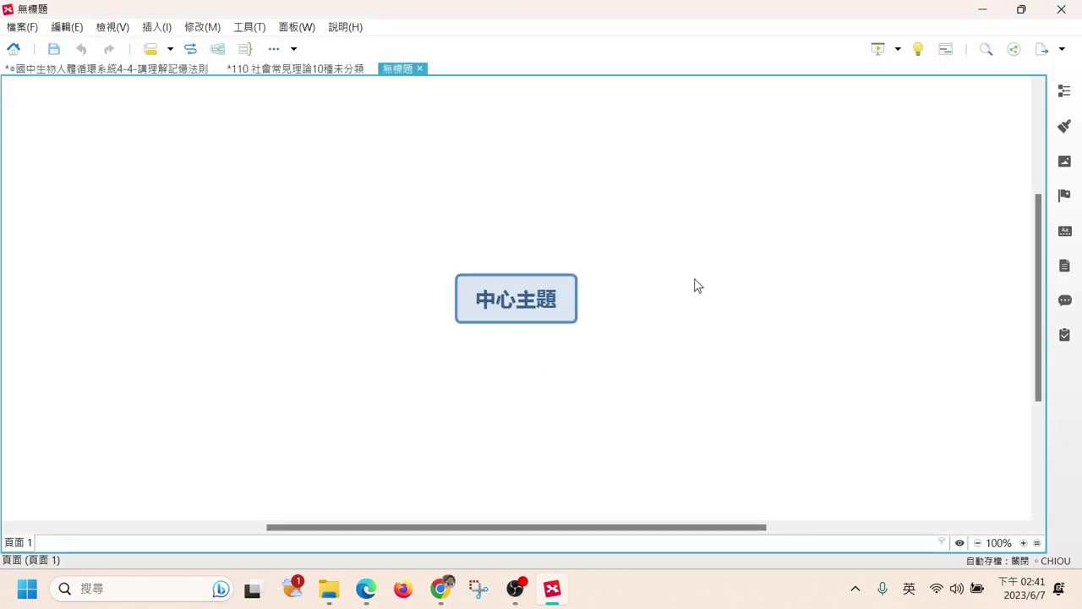
# - Rename the central topic of the blank mind map as hfxgjchk
pyautogui.click(541, 300)
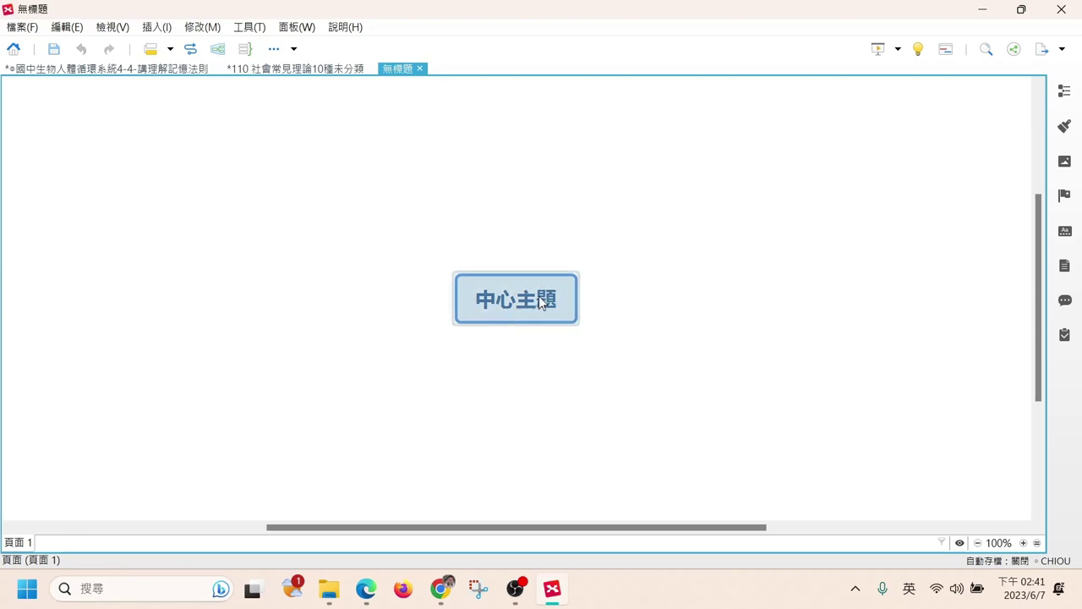
pyautogui.doubleClick(524, 306)
pyautogui.write('hfxgjchk')
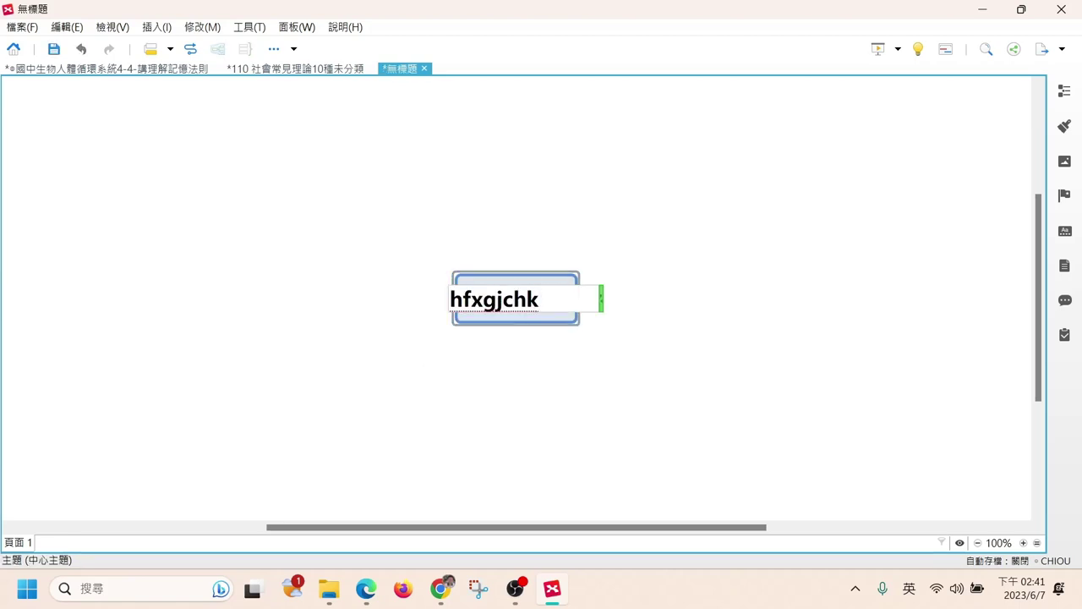
pyautogui.press('Return')
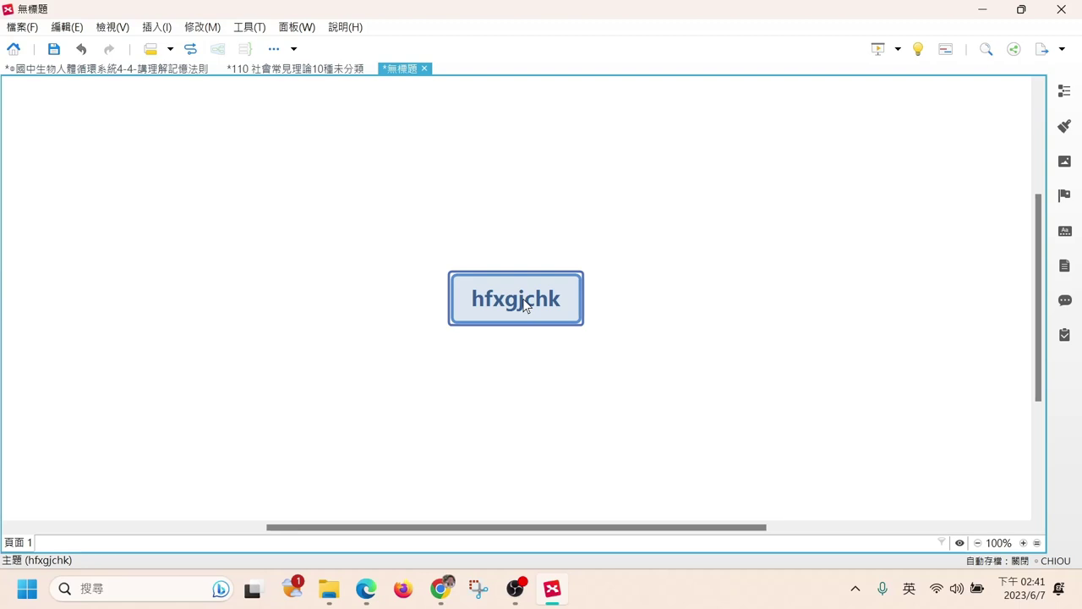
# - Add a first main topic to the central topic and extend it with a chain of four successive nested subtopics
pyautogui.press('Tab')
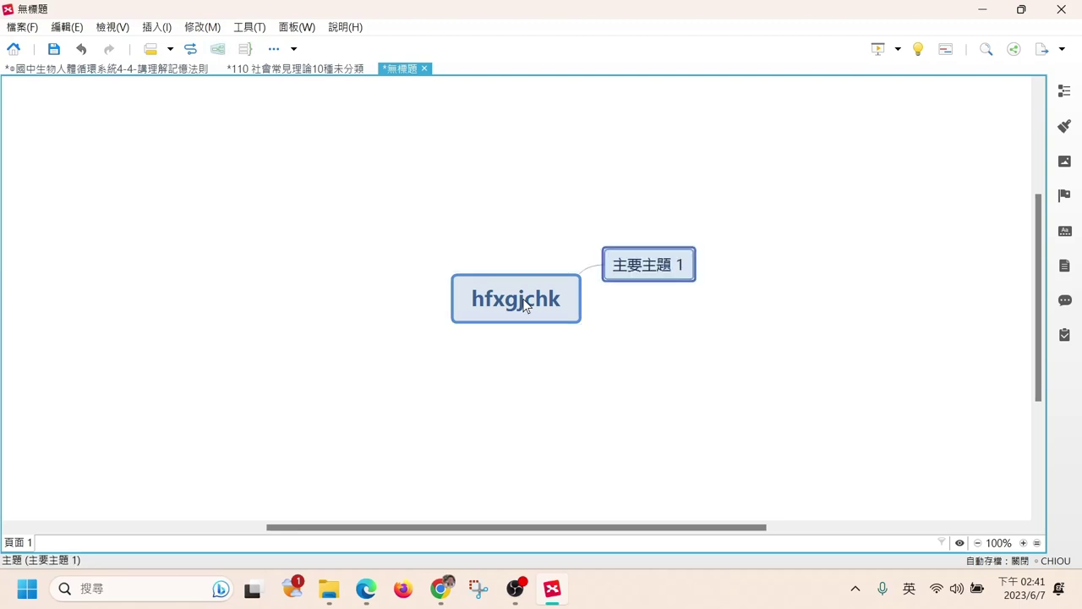
pyautogui.press('Tab')
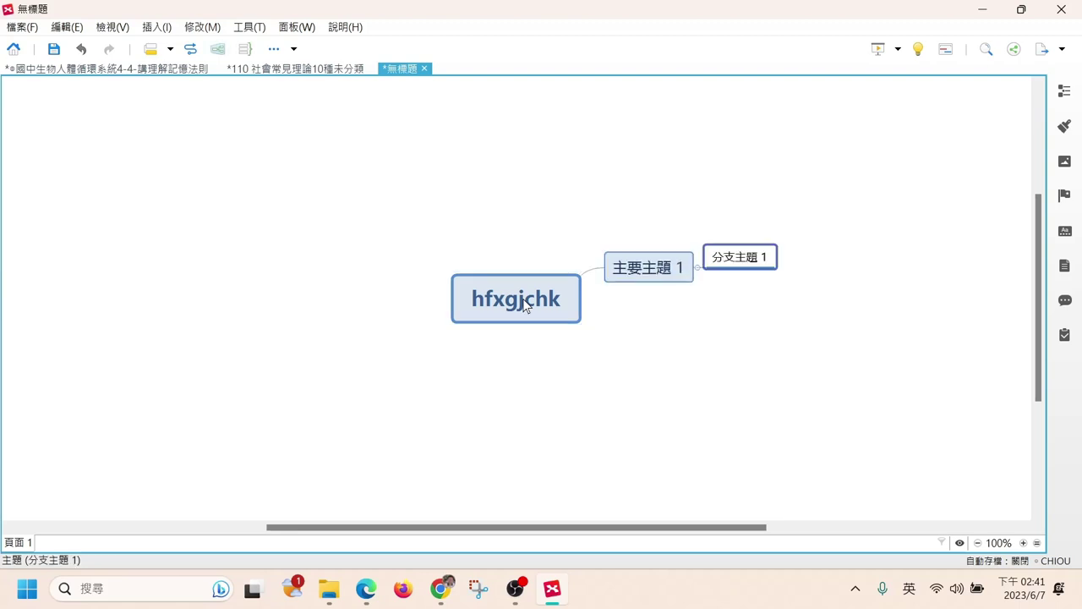
pyautogui.press('Tab')
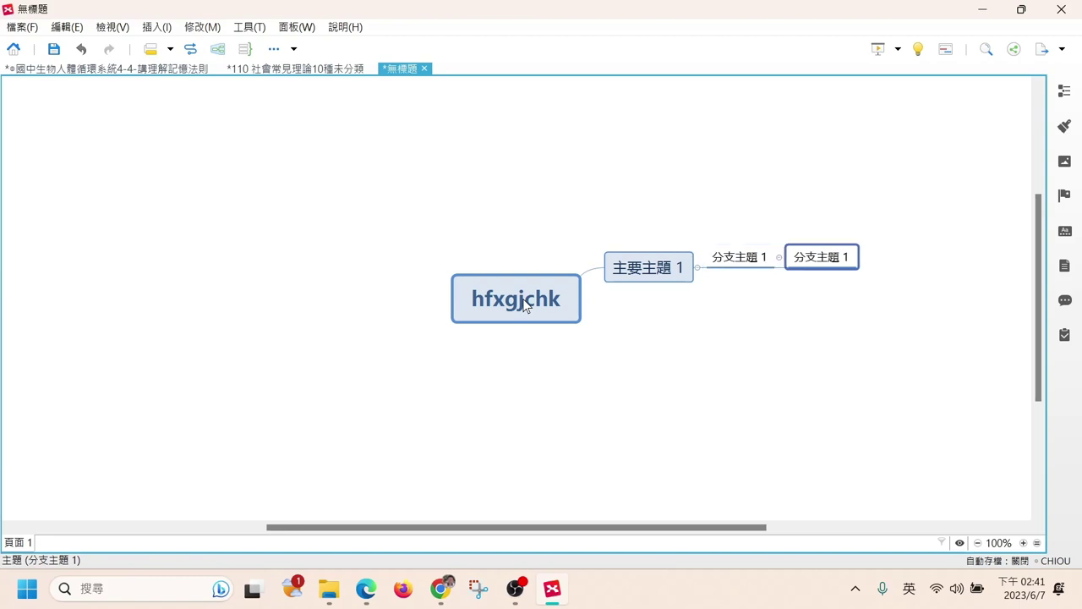
pyautogui.press('Tab')
pyautogui.press('Tab')
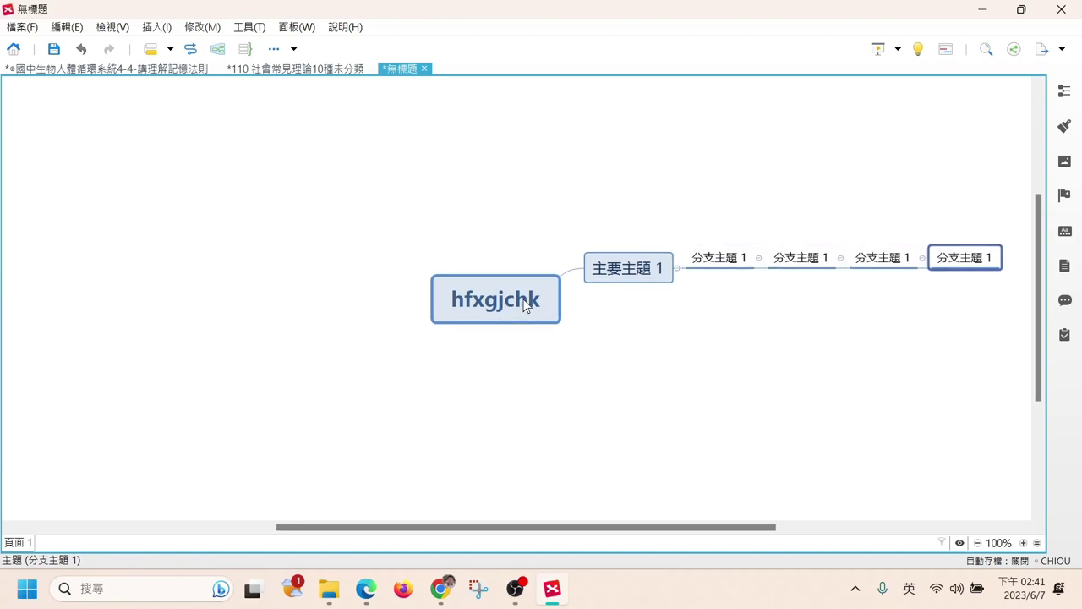
# - Add seven more main topics as siblings of 主要主題 1
pyautogui.click(616, 279)
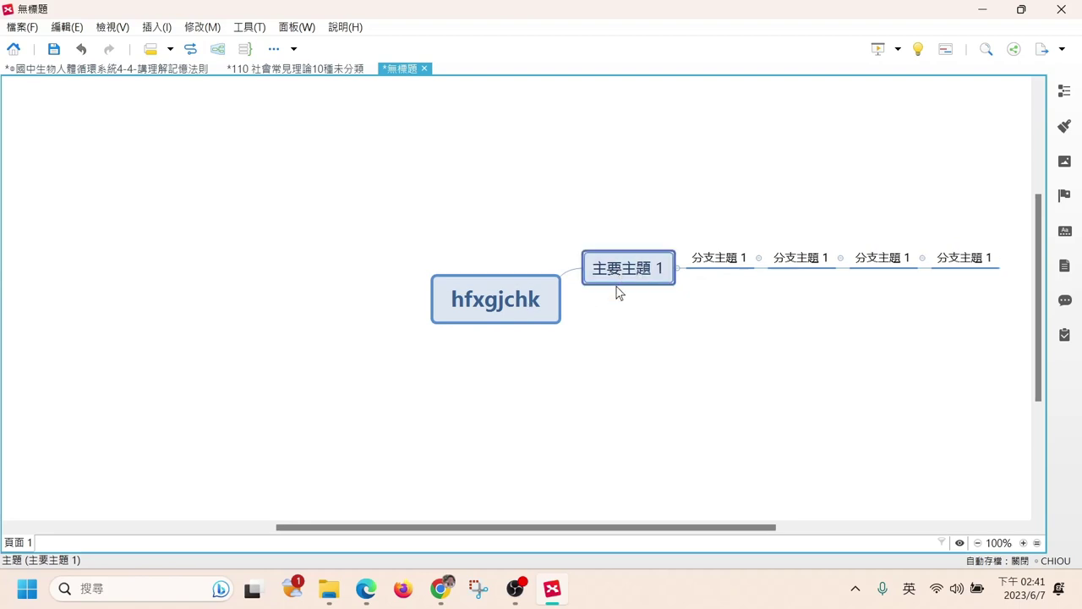
pyautogui.press('Return')
pyautogui.press('Return')
pyautogui.press('Return')
pyautogui.press('Return')
pyautogui.press('Return')
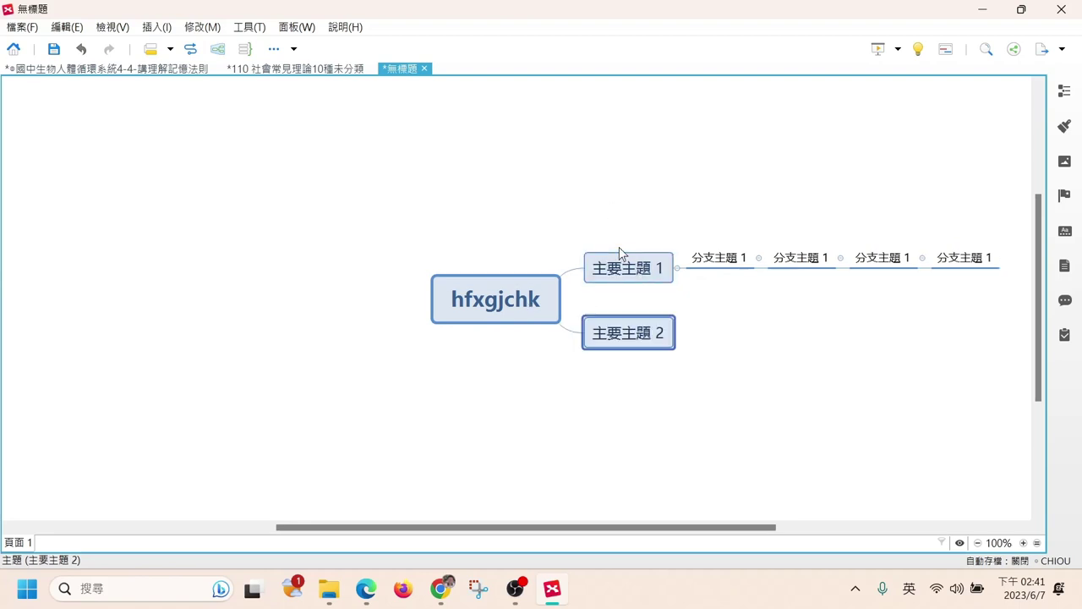
pyautogui.press('Return')
pyautogui.press('Return')
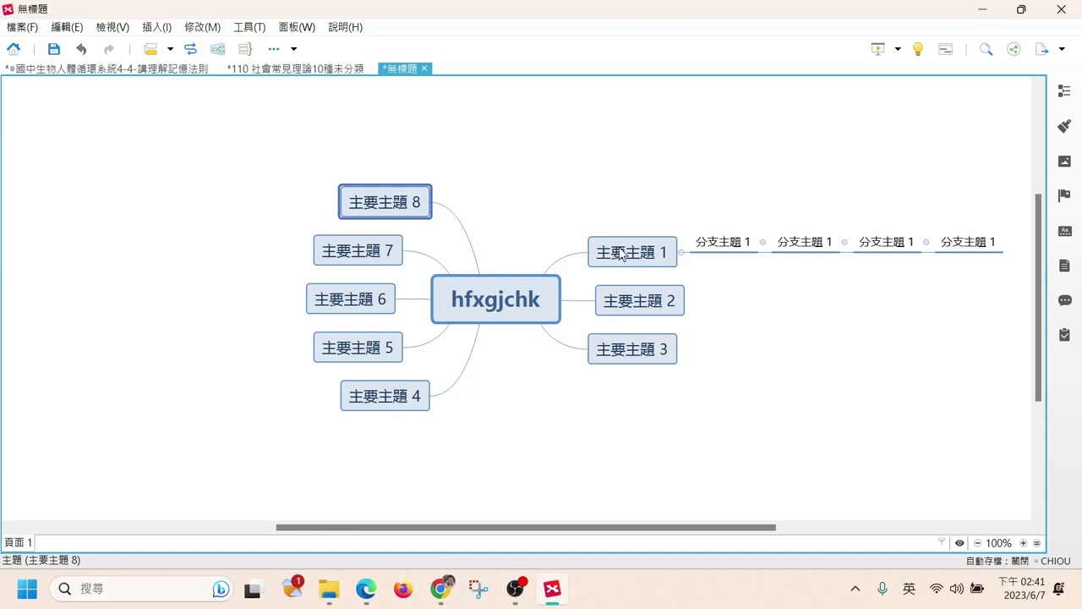
# - Split the nested subtopic chain by moving its second subtopic onward under 主要主題 2, and the last two under 主要主題 3
pyautogui.click(808, 246)
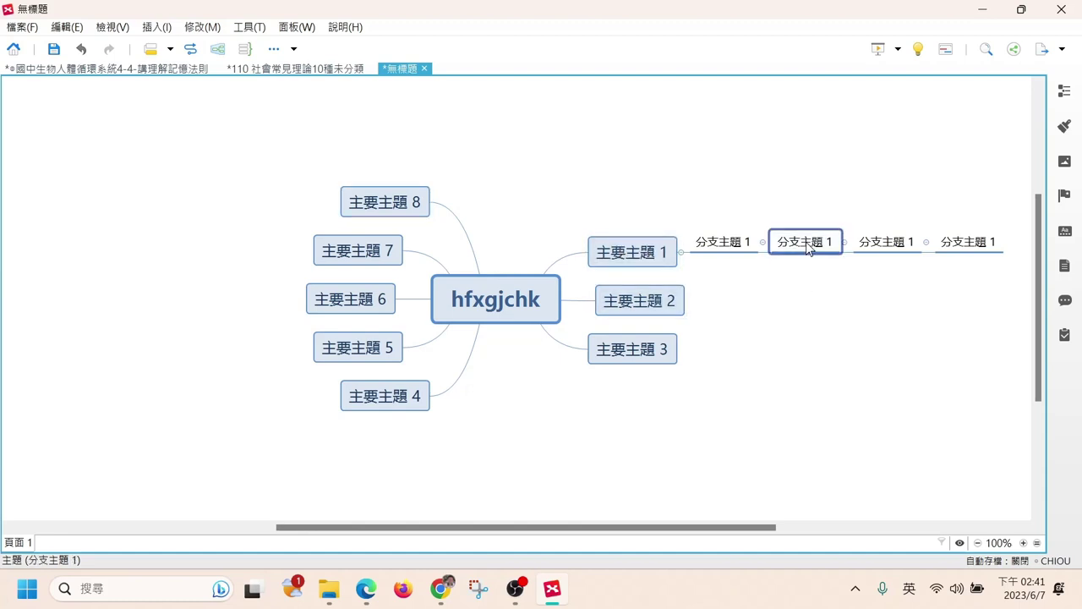
pyautogui.moveTo(807, 246); pyautogui.dragTo(772, 301)
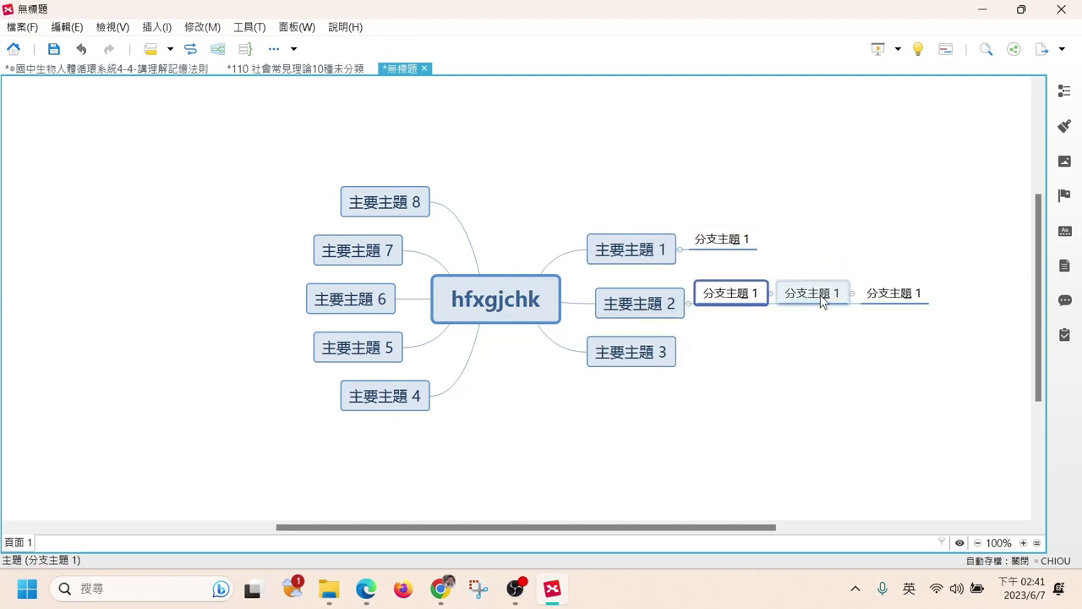
pyautogui.moveTo(813, 293); pyautogui.dragTo(766, 355)
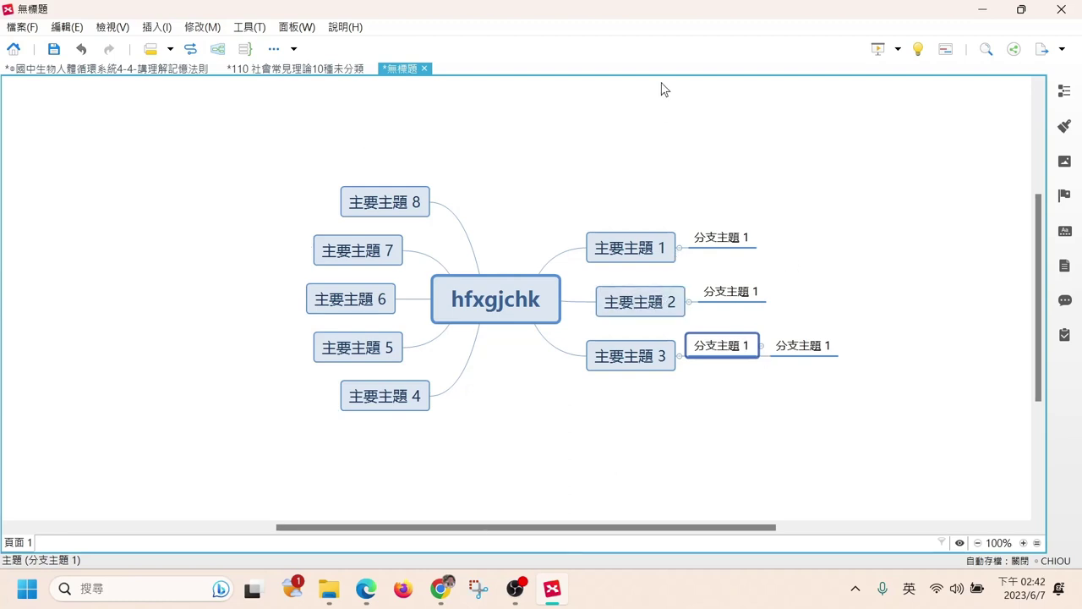
# - In the 社會常見理論 map, collapse the 羊群效應, 蝴蝶效應, 青蛙現象, 鱷魚法則 and 手錶定律 branches
pyautogui.click(302, 69)
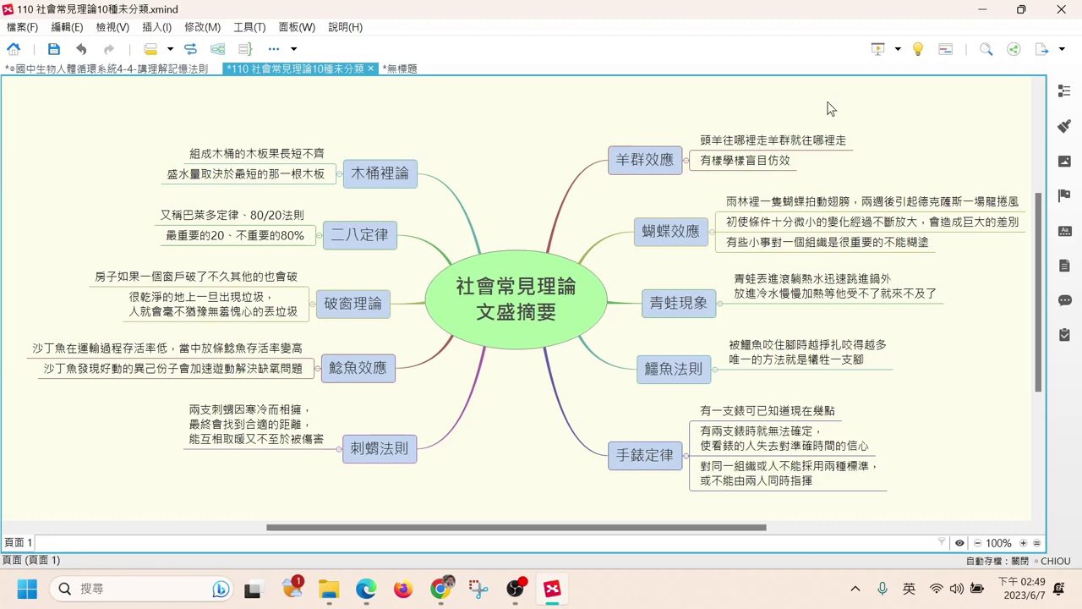
pyautogui.click(687, 160)
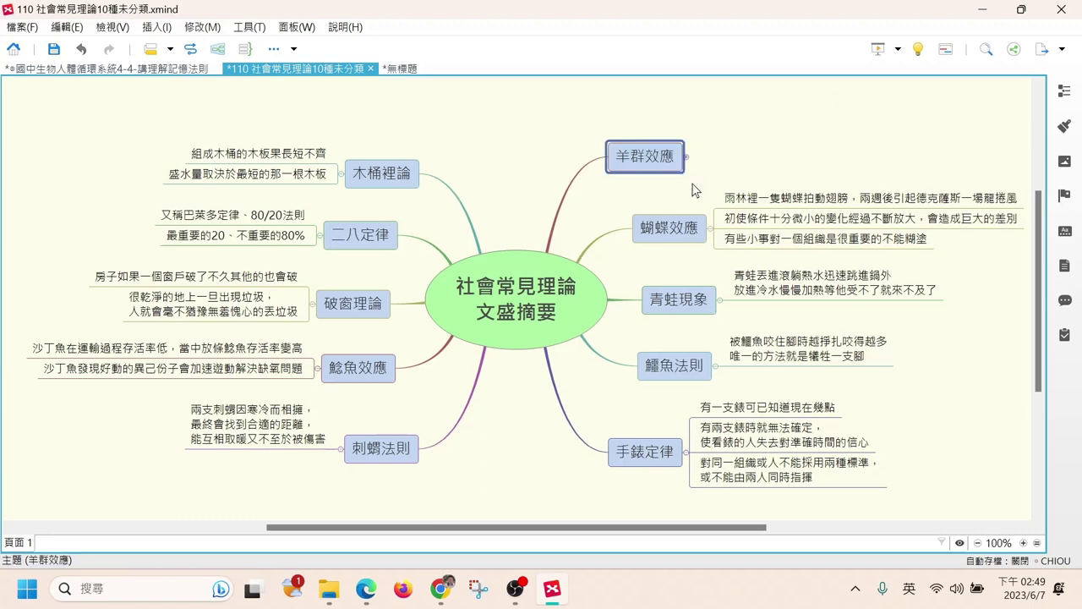
pyautogui.click(715, 238)
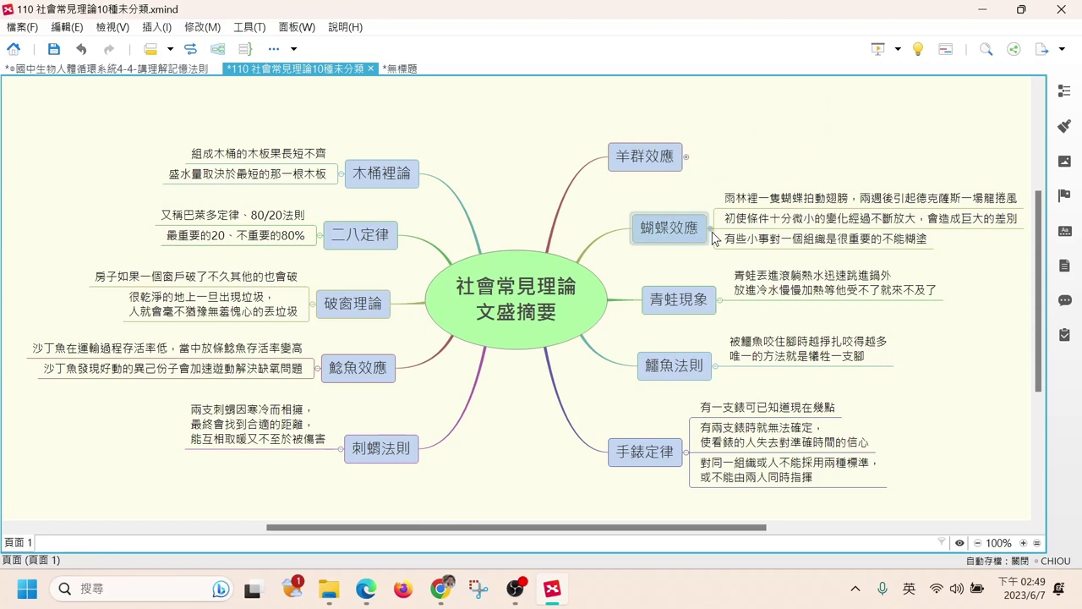
pyautogui.click(713, 232)
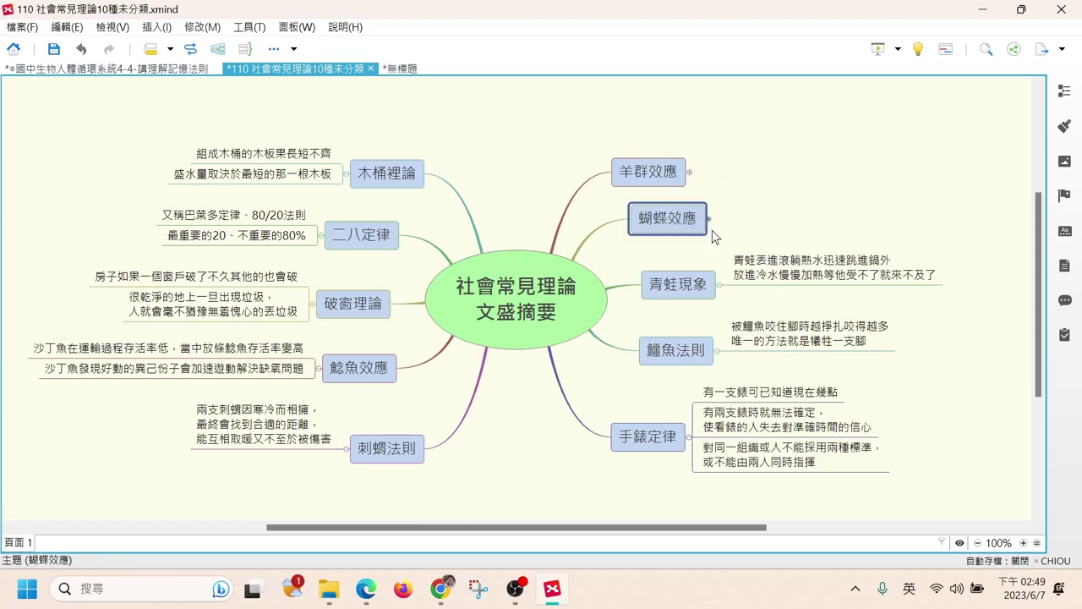
pyautogui.click(719, 286)
pyautogui.click(720, 345)
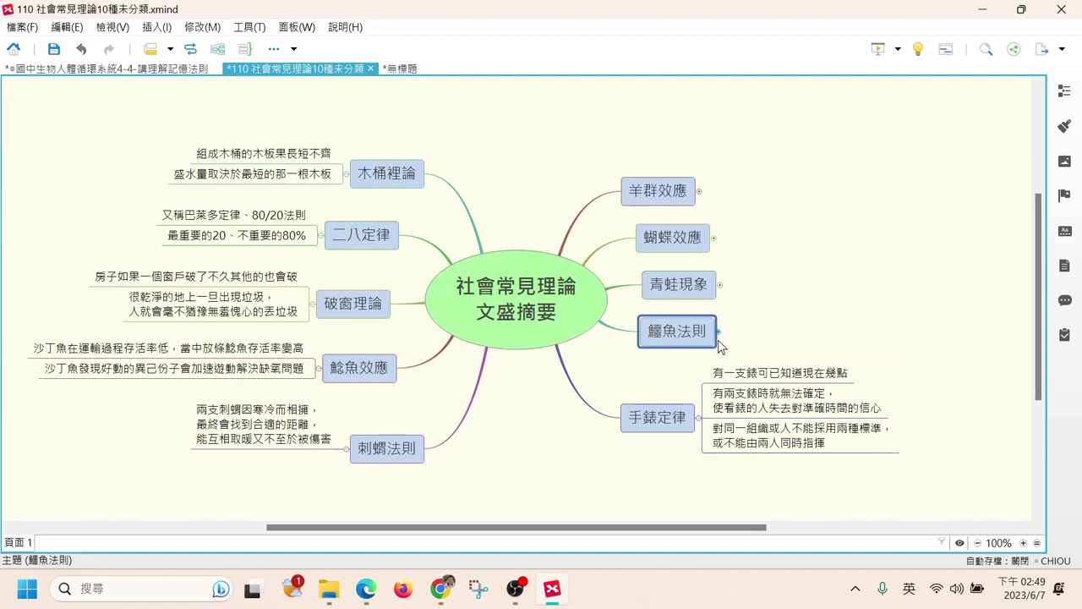
pyautogui.click(699, 418)
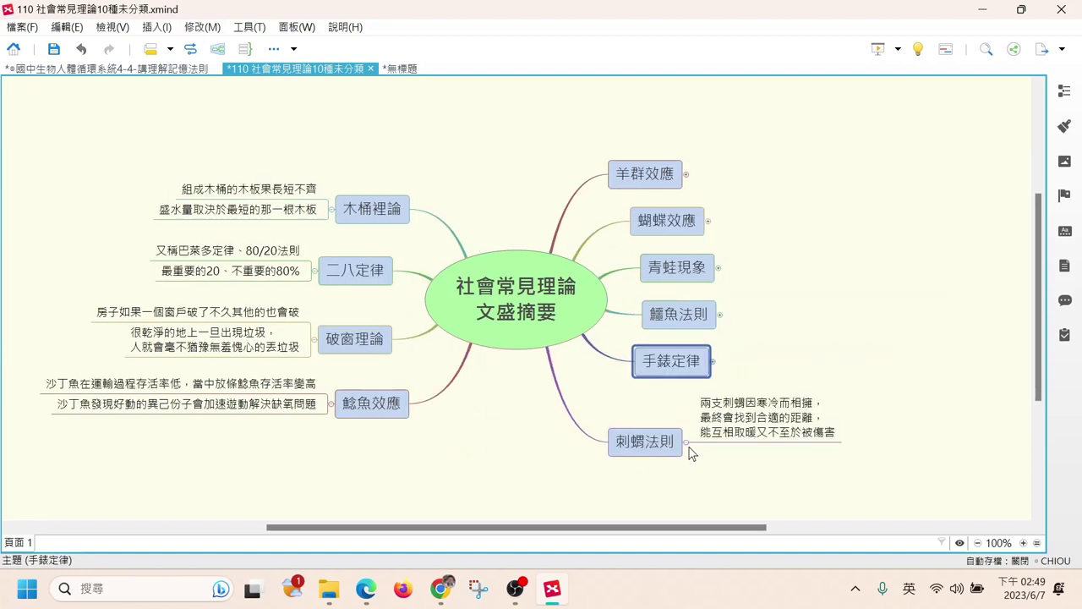
# - Collapse the 刺蝟法則, 鯰魚效應, 破窗理論, 二八定律 and 木桶裡論 branches
pyautogui.click(686, 444)
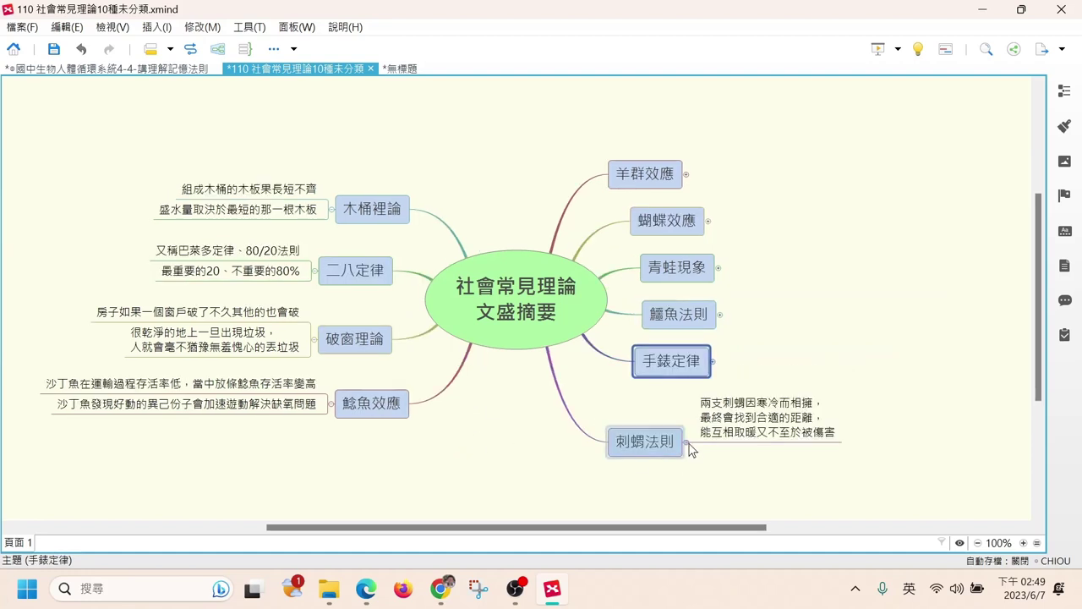
pyautogui.click(334, 406)
pyautogui.click(313, 342)
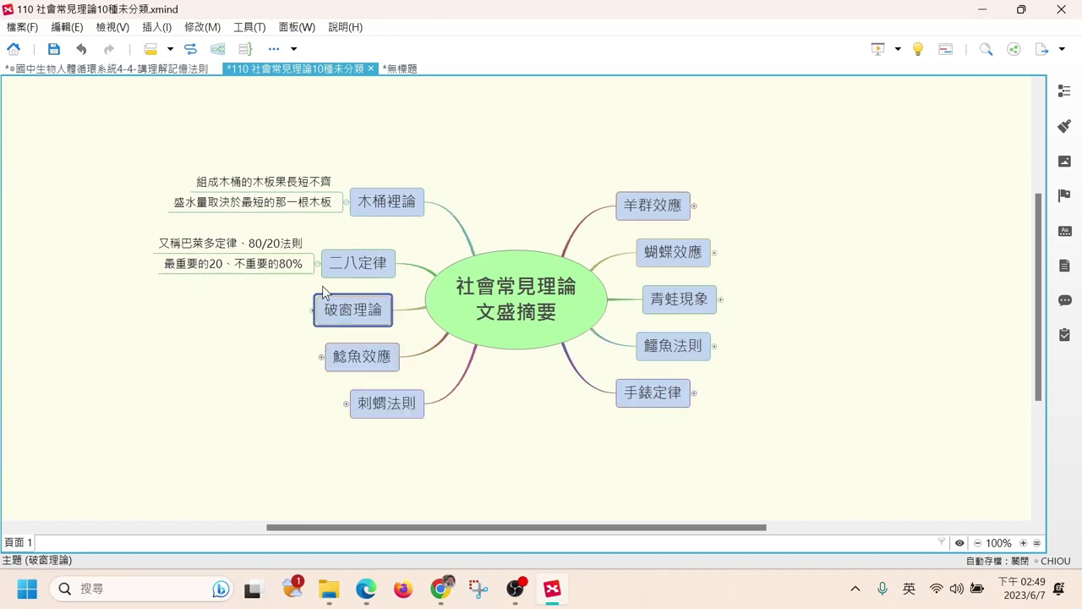
pyautogui.click(317, 263)
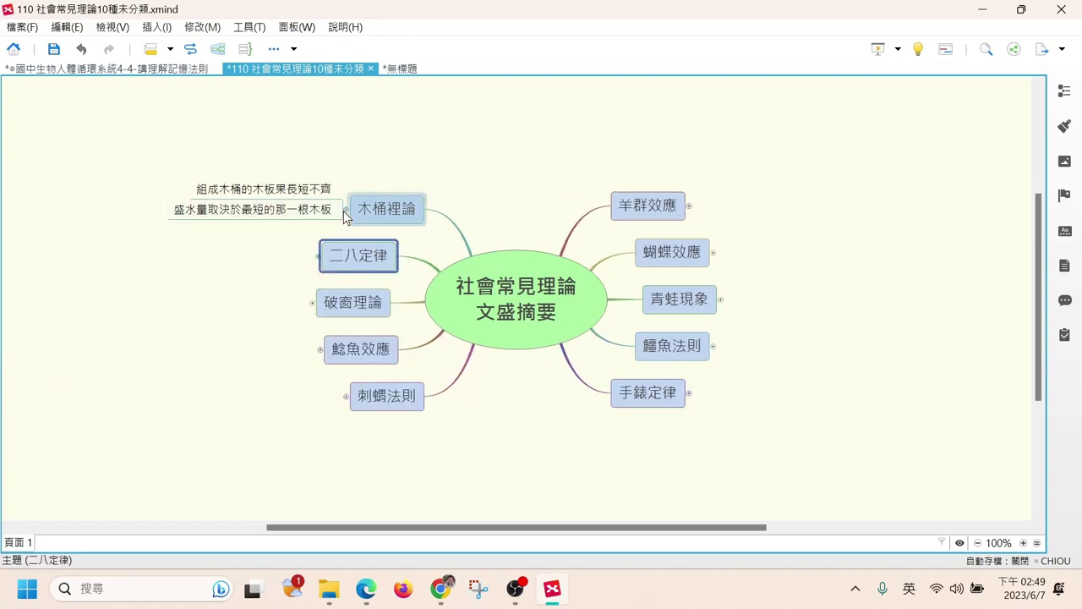
pyautogui.click(345, 212)
pyautogui.click(542, 123)
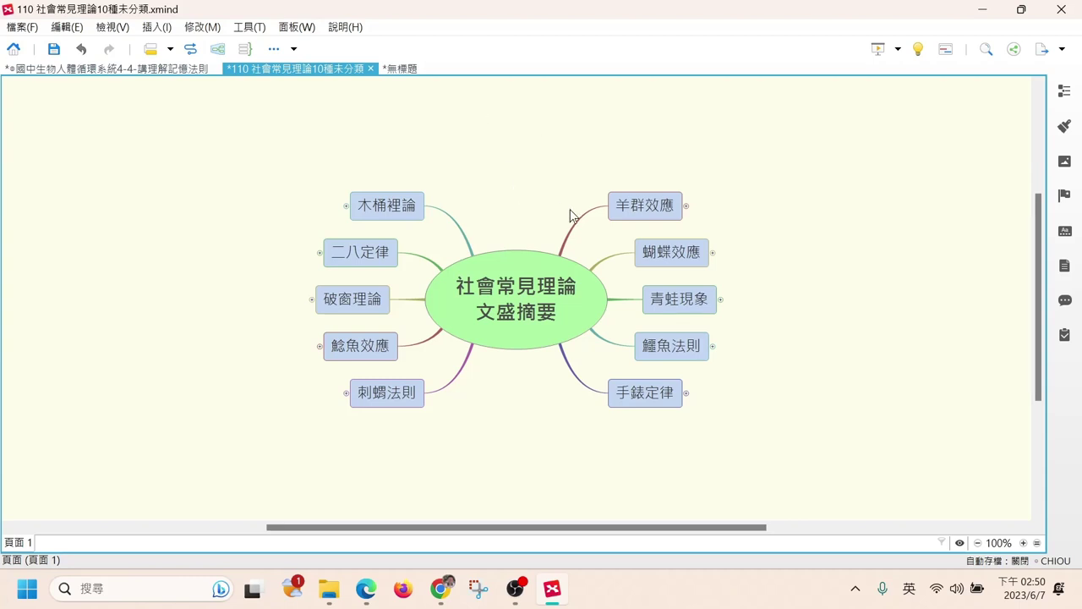
# - Expand the 青蛙現象 branch to view its explanation
pyautogui.click(722, 302)
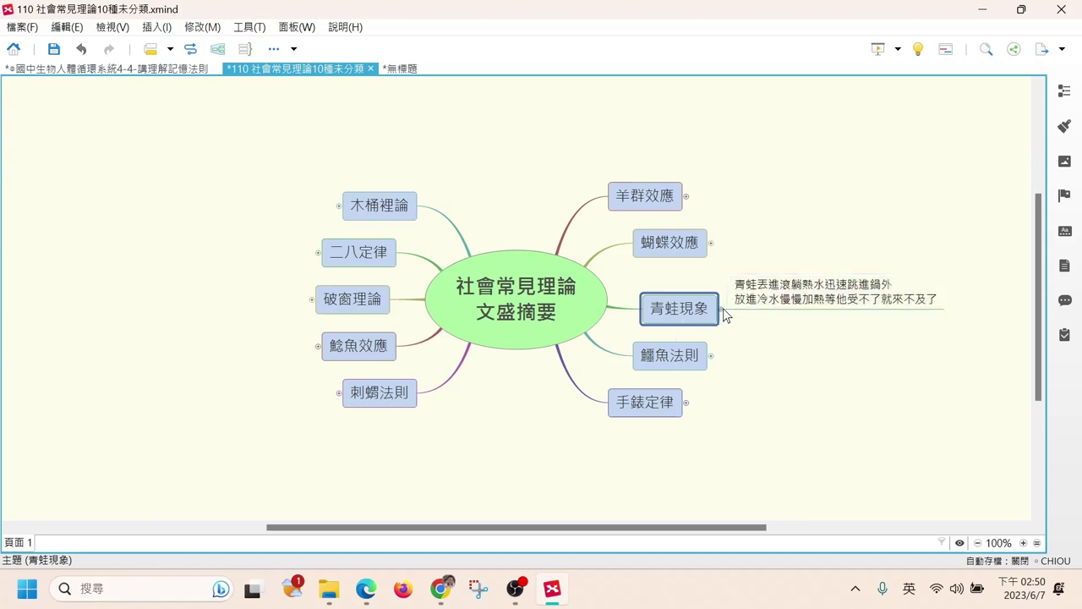
pyautogui.click(776, 368)
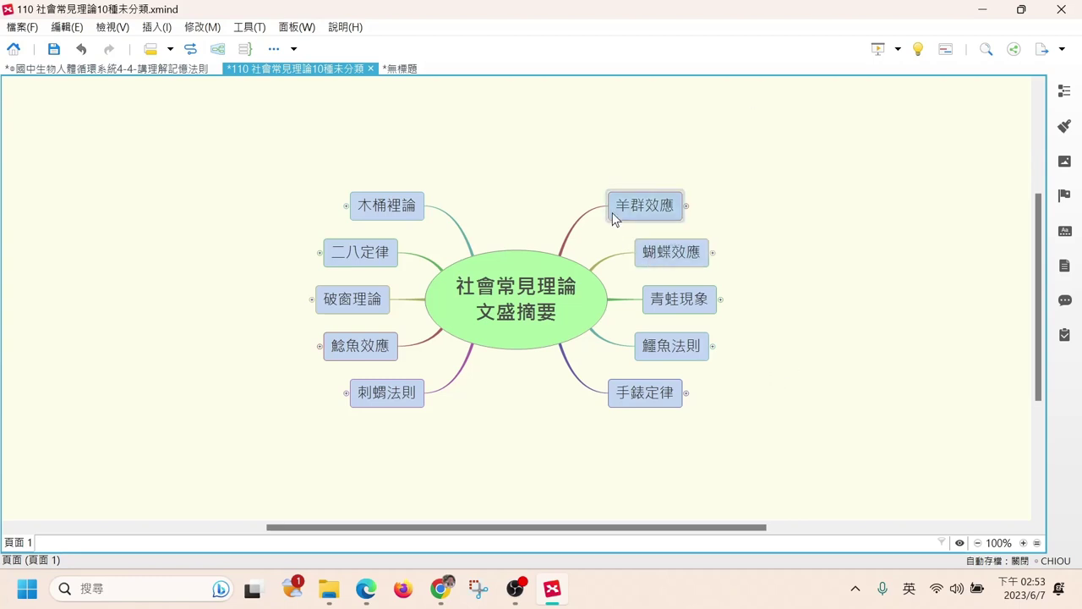
# - Add a main topic named 動物 to the 社會常見理論 central topic
pyautogui.click(555, 291)
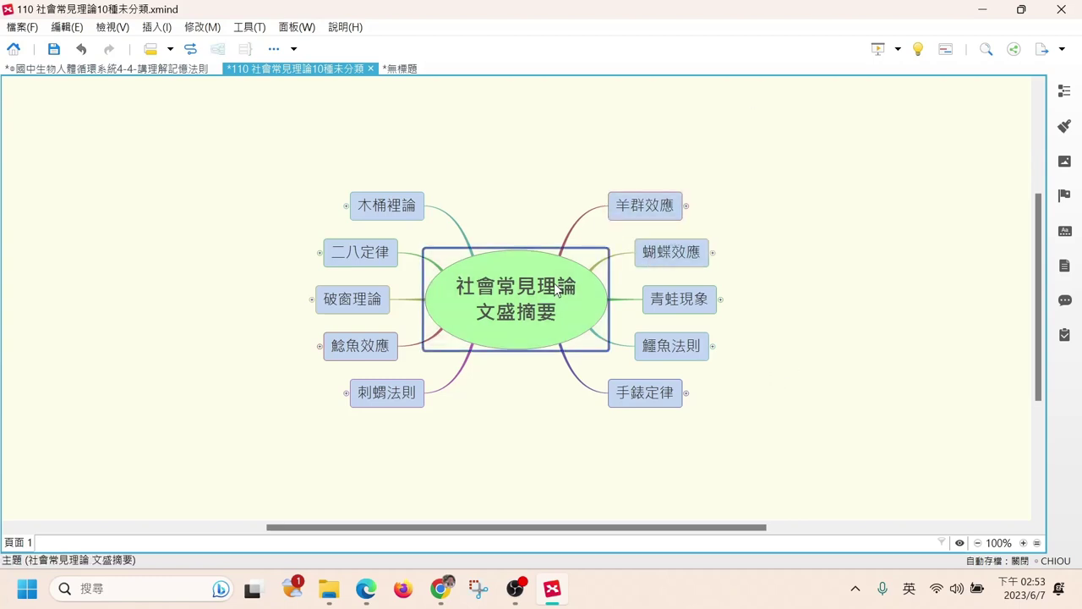
pyautogui.press('Tab')
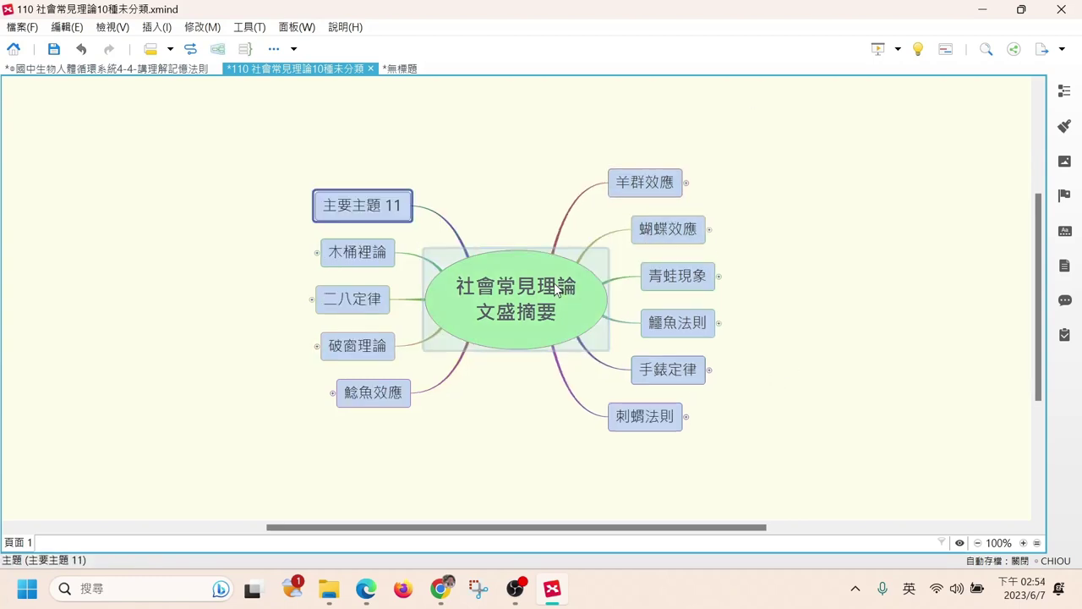
pyautogui.press('shift')
pyautogui.write('ㄌㄨㄡˋ')
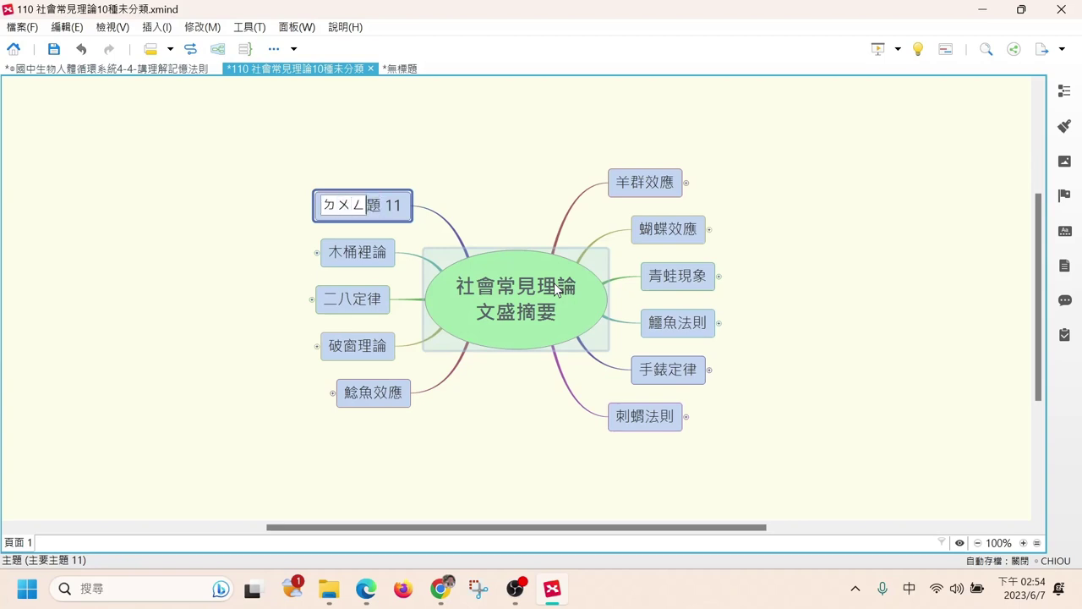
pyautogui.write('ㄨˋ')
pyautogui.press('Return')
pyautogui.press('Return')
# - Add another main topic named 非動物 next to 動物
pyautogui.press('Return')
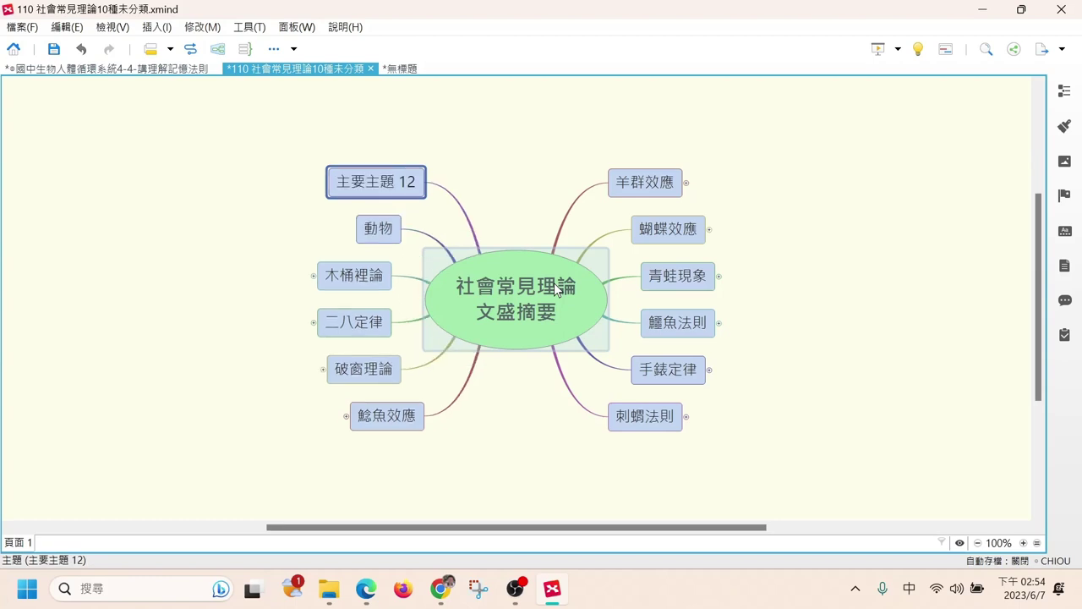
pyautogui.write('ㄈㄟ ㄉㄨㄥˋㄨˋ')
pyautogui.press('Return')
pyautogui.press('Return')
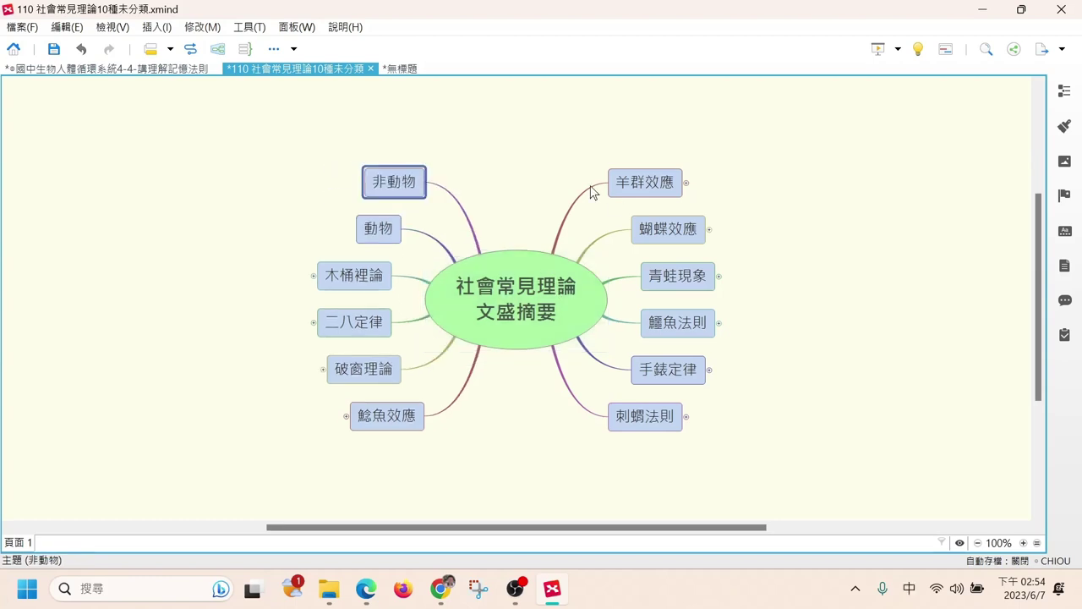
pyautogui.click(574, 140)
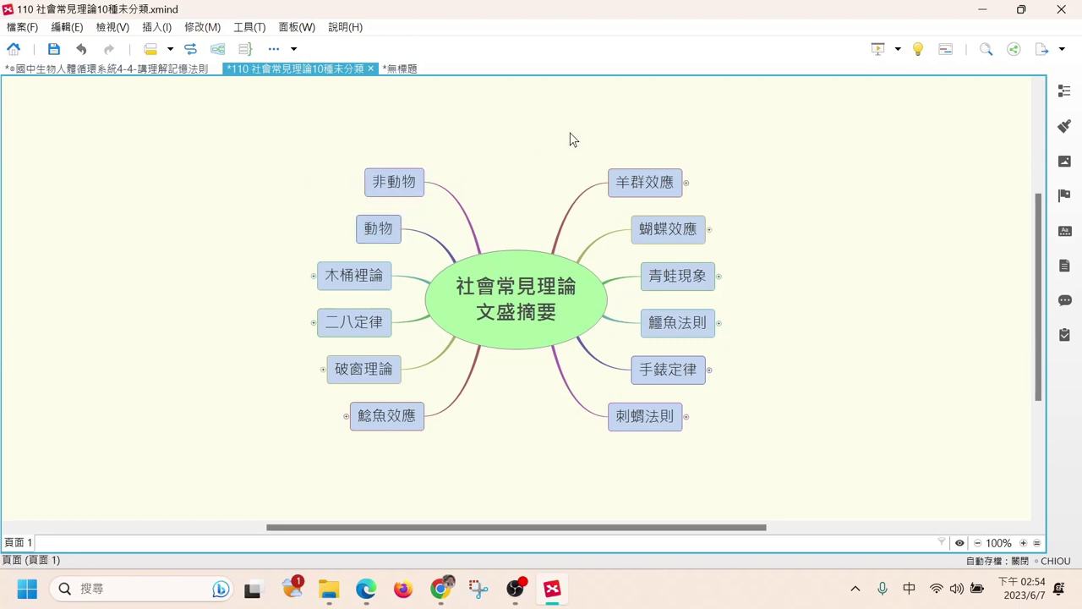
# - Move the animal theories 羊群效應, 蝴蝶效應, 青蛙現象, 鱷魚法則, 刺蝟法則 and 鯰魚效應 under the 動物 topic
pyautogui.moveTo(708, 141); pyautogui.dragTo(670, 314)
pyautogui.moveTo(636, 182); pyautogui.dragTo(292, 234)
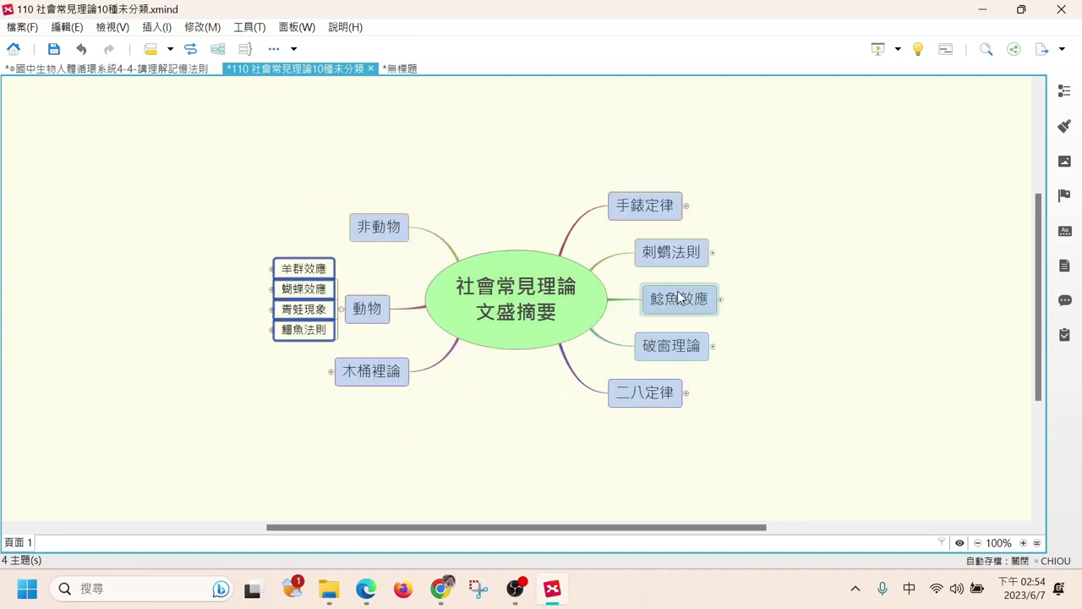
pyautogui.moveTo(679, 297); pyautogui.dragTo(314, 311)
# - Move 手錶定律, 破窗理論, 二八定律 and 木桶裡論 together under the 非動物 topic
pyautogui.moveTo(689, 159); pyautogui.dragTo(661, 426)
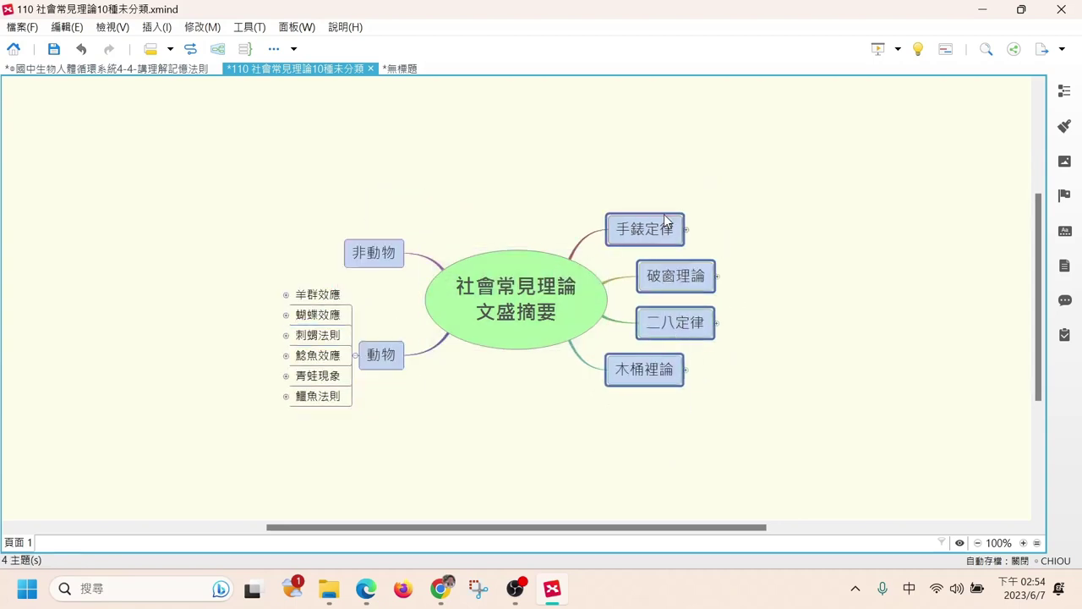
pyautogui.moveTo(660, 215); pyautogui.dragTo(329, 252)
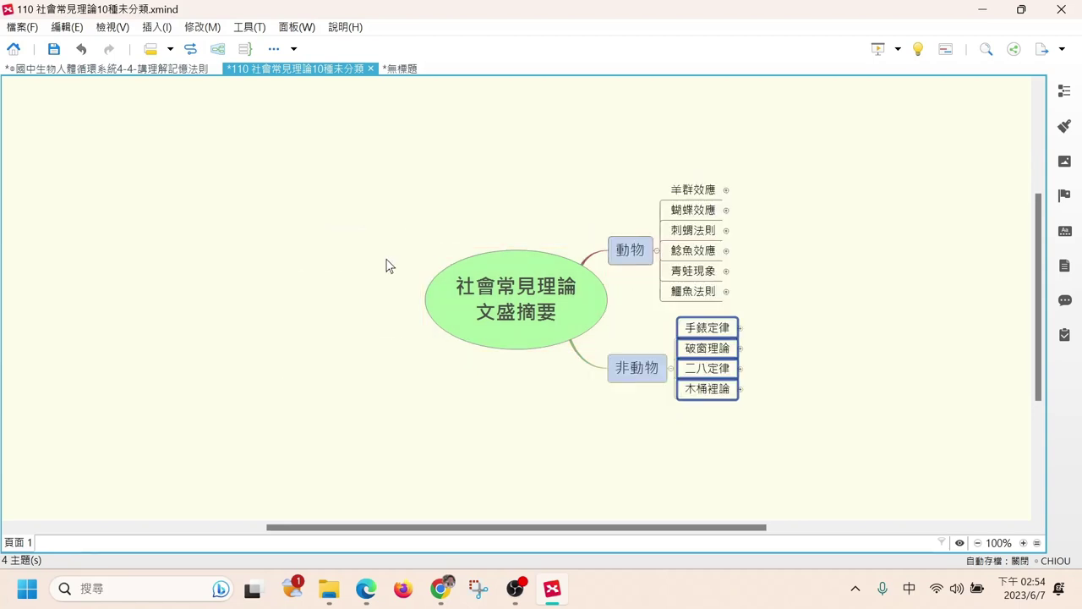
pyautogui.moveTo(630, 366)
pyautogui.mouseDown()
pyautogui.moveTo(341, 350)
pyautogui.moveTo(466, 381)
pyautogui.moveTo(639, 374)
pyautogui.mouseUp()
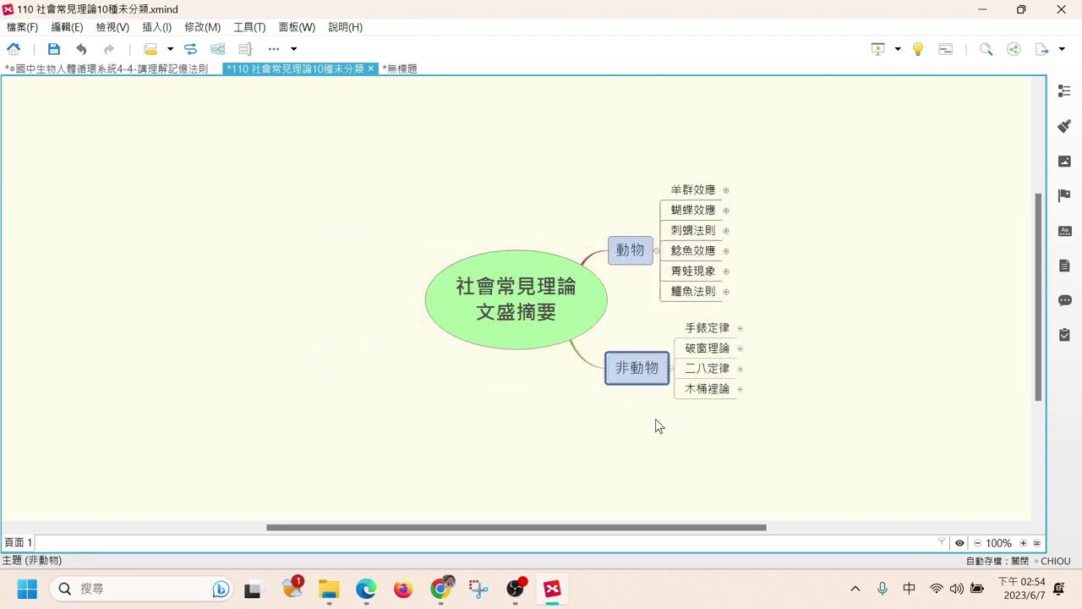
# - Add two subtopics named 陸地 and 非陸地 under the 動物 topic
pyautogui.click(927, 441)
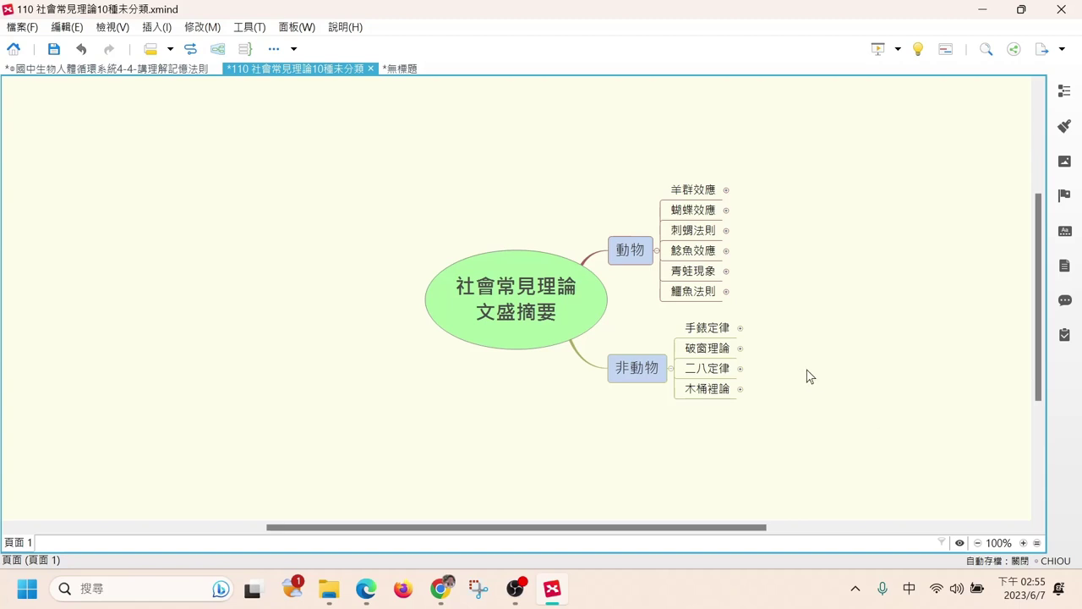
pyautogui.scroll(2, 784, 323)
pyautogui.moveTo(686, 527); pyautogui.dragTo(769, 528)
pyautogui.scroll(3, 667, 327)
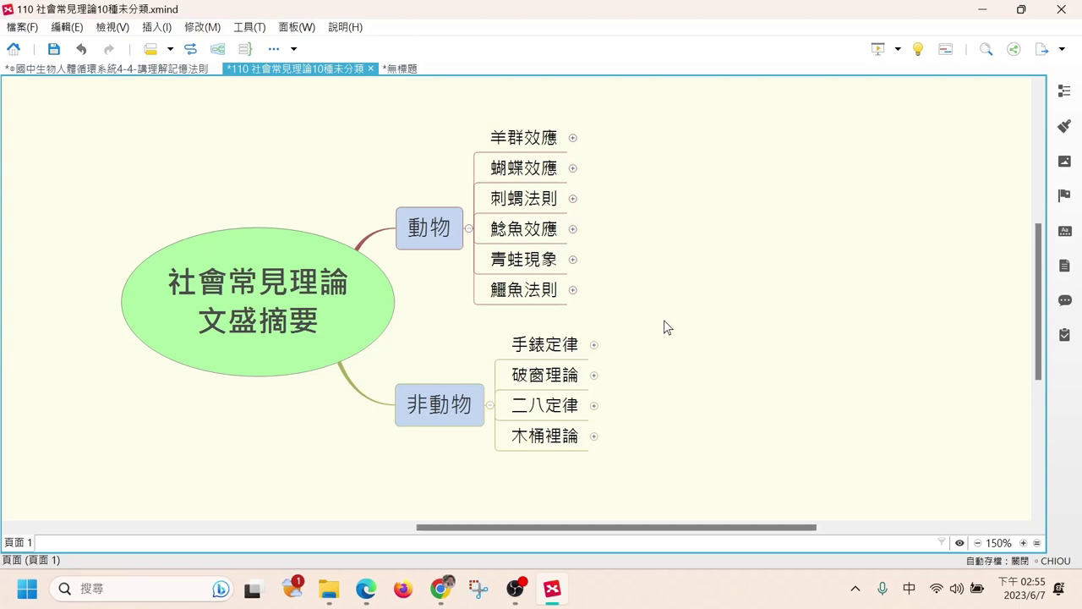
pyautogui.click(436, 221)
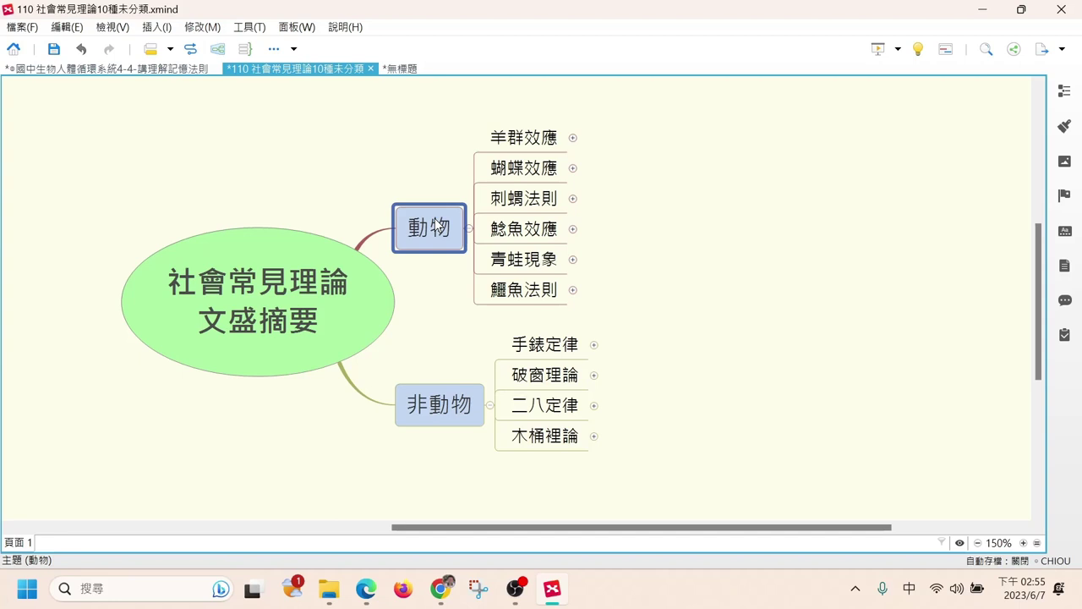
pyautogui.press('Tab')
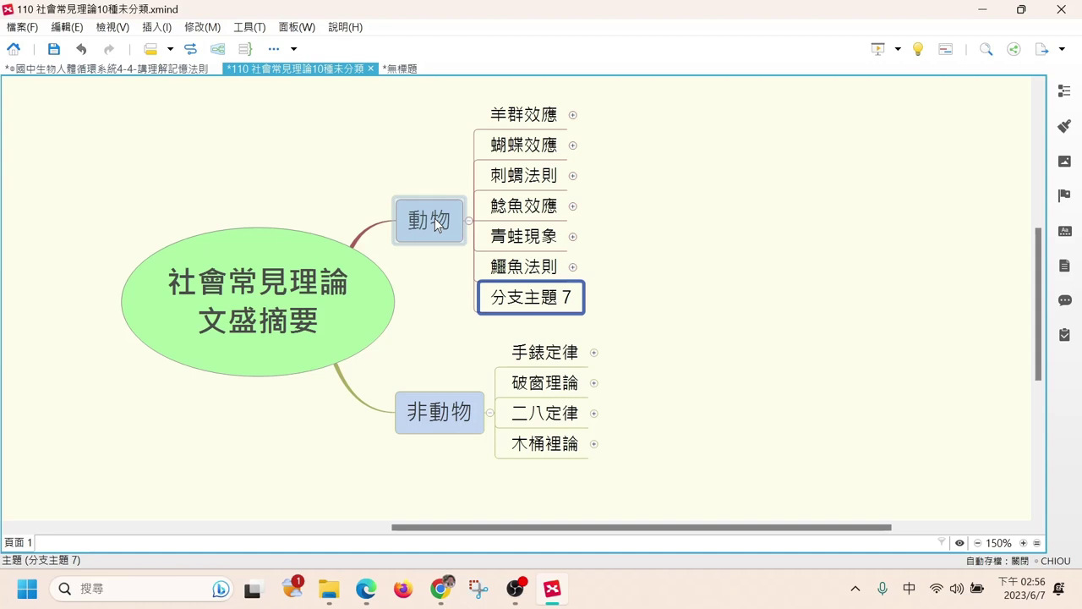
pyautogui.write('路ㄌㄧˋ')
pyautogui.press('Return')
pyautogui.press('Return')
pyautogui.press('Return')
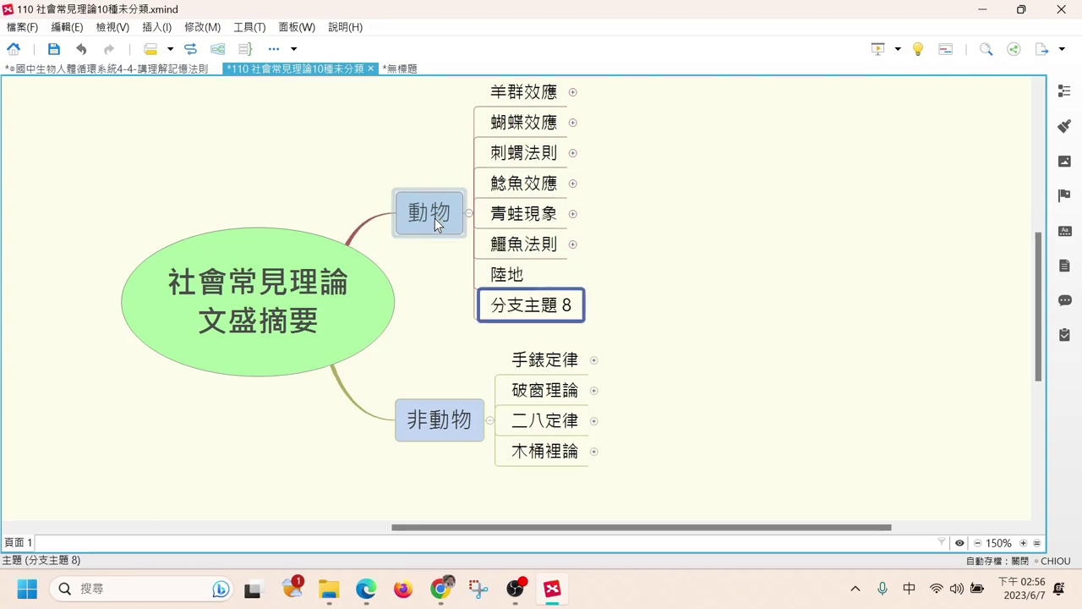
pyautogui.write('非路ㄌㄧˋ')
pyautogui.press('Return')
pyautogui.press('Return')
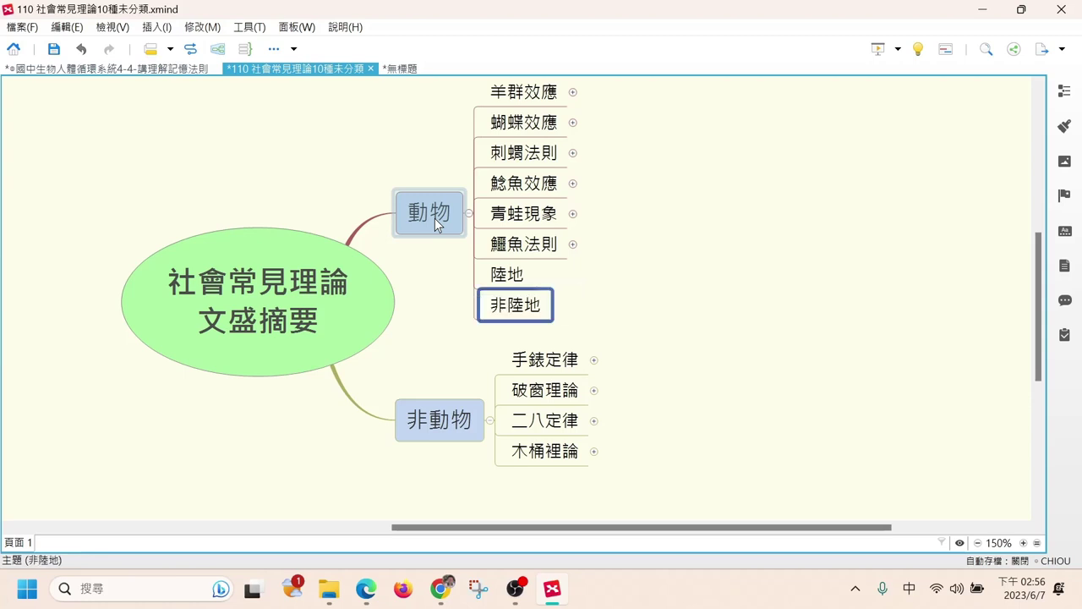
# - Move 羊群效應, 蝴蝶效應 and 刺蝟法則 under 陸地, and 鯰魚效應, 青蛙現象 and 鱷魚法則 under 非陸地
pyautogui.moveTo(524, 95); pyautogui.dragTo(592, 309)
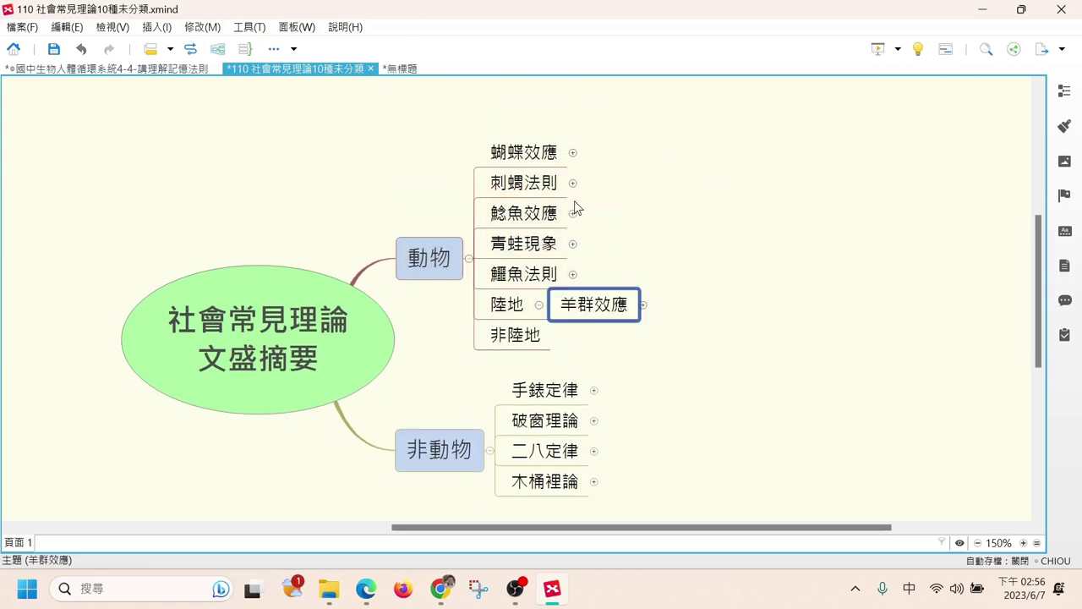
pyautogui.moveTo(541, 156); pyautogui.dragTo(616, 309)
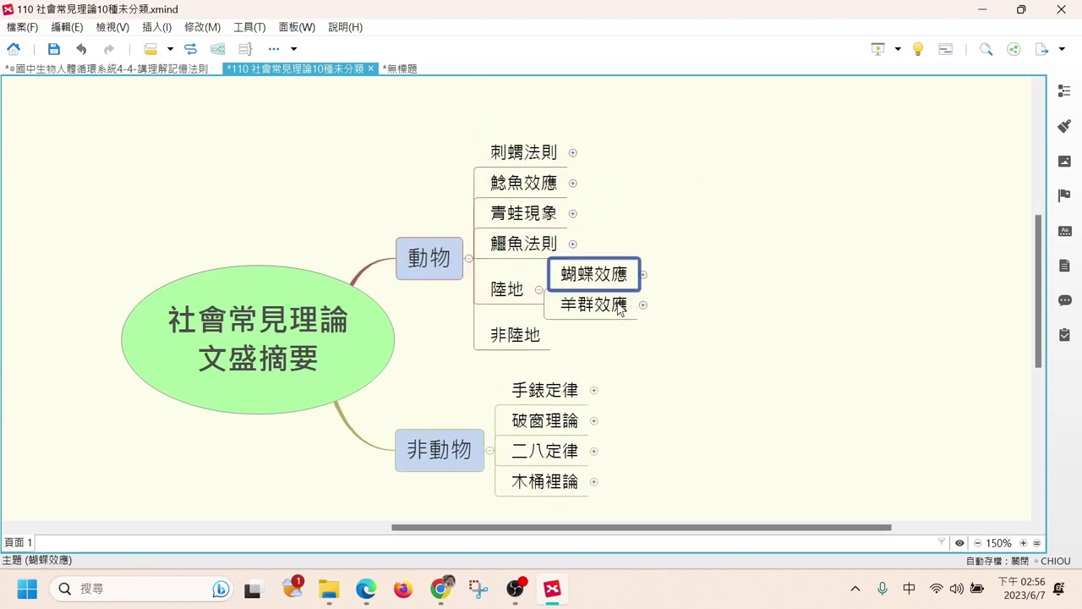
pyautogui.moveTo(546, 184); pyautogui.dragTo(592, 279)
pyautogui.moveTo(551, 212); pyautogui.dragTo(558, 313)
pyautogui.moveTo(526, 181); pyautogui.dragTo(592, 351)
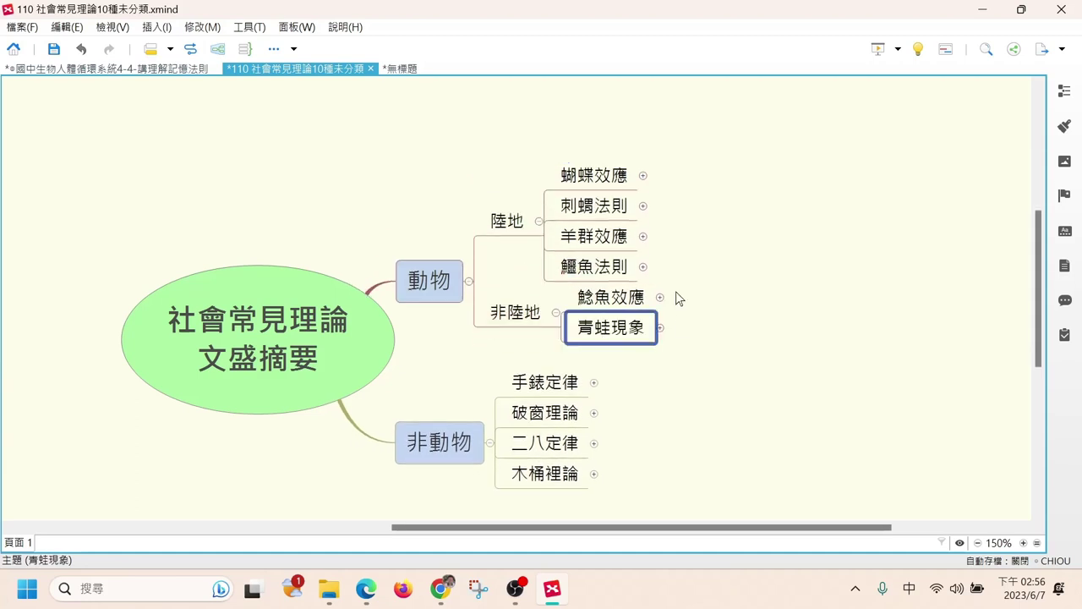
pyautogui.click(611, 279)
pyautogui.moveTo(611, 280); pyautogui.dragTo(608, 310)
pyautogui.click(763, 296)
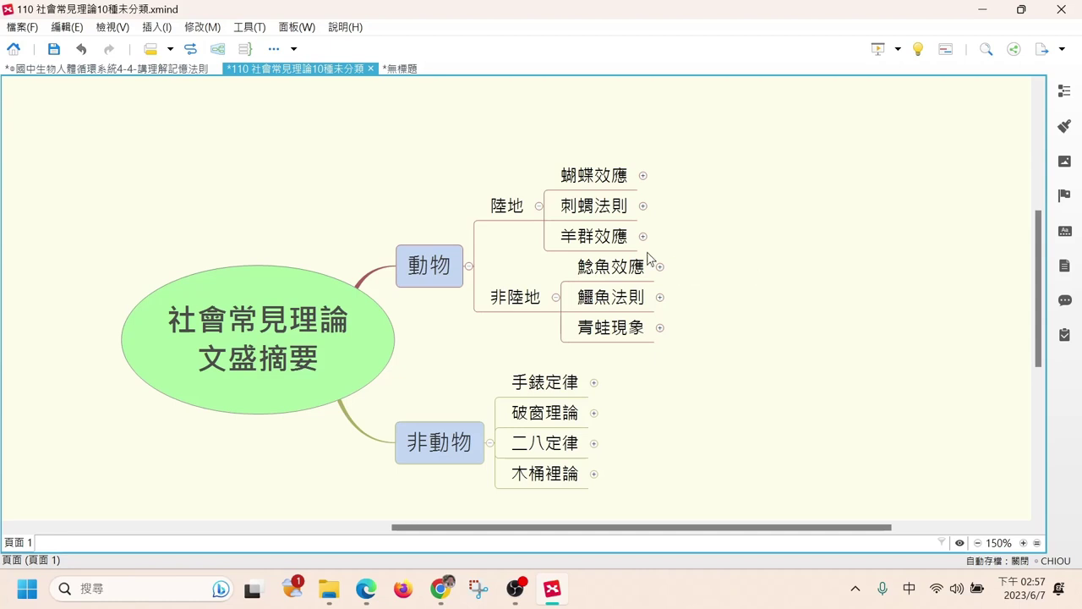
# - Collapse the 陸地 branch and reorder the 非陸地 subtopics so 青蛙現象 comes before 鯰魚效應 and 鱷魚法則
pyautogui.click(522, 216)
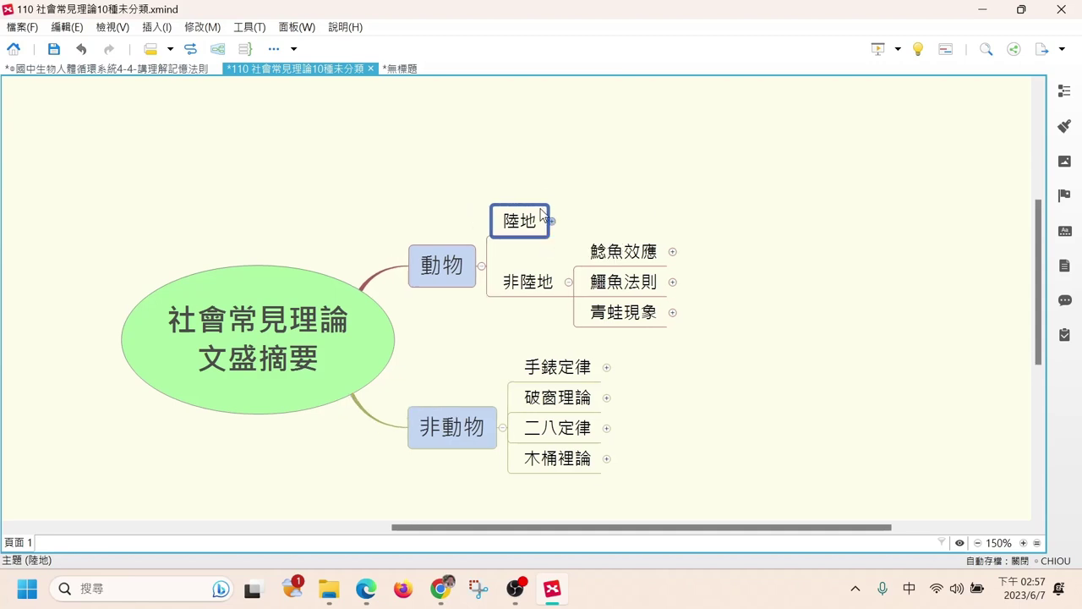
pyautogui.click(540, 206)
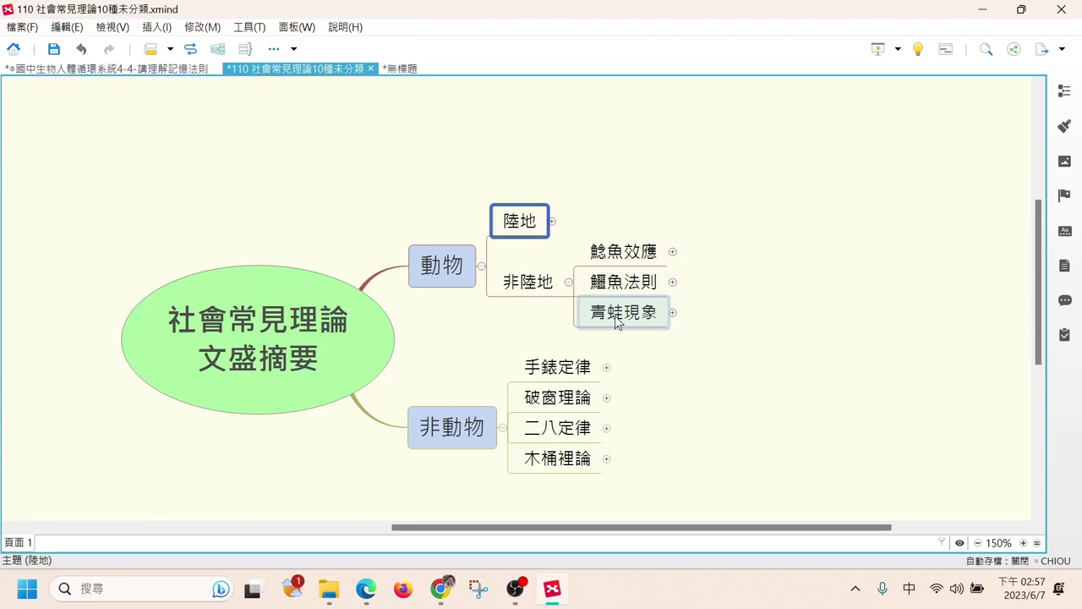
pyautogui.moveTo(614, 315); pyautogui.dragTo(626, 291)
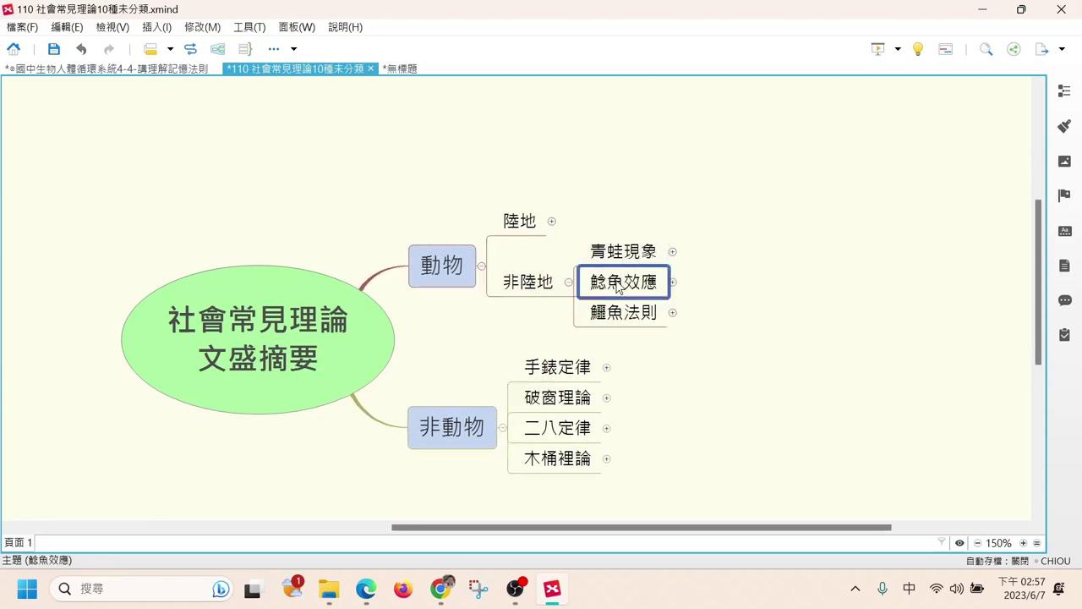
pyautogui.click(624, 318)
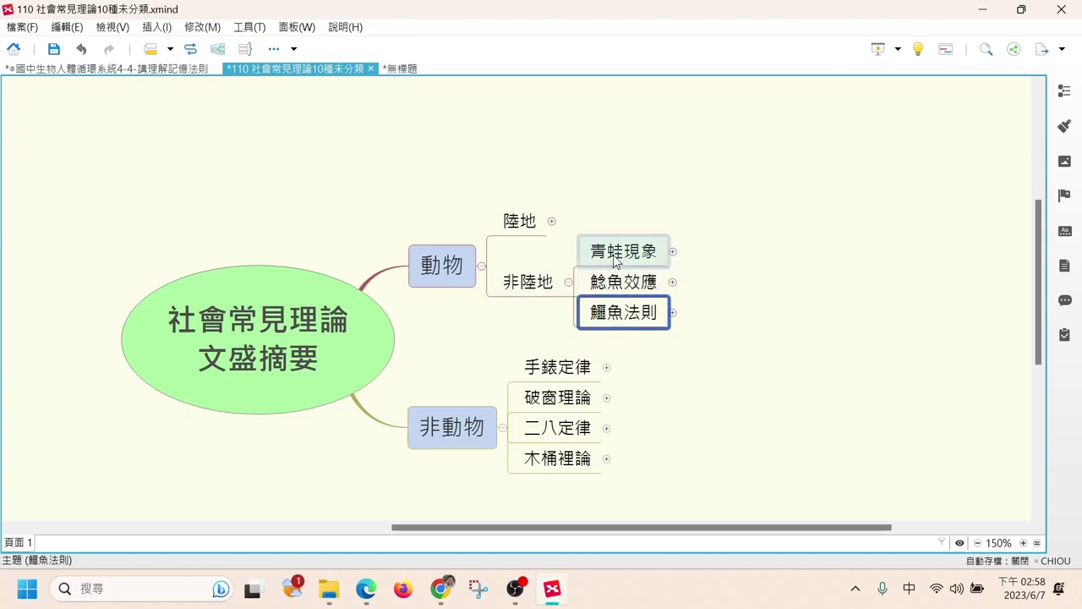
pyautogui.click(637, 272)
pyautogui.click(621, 312)
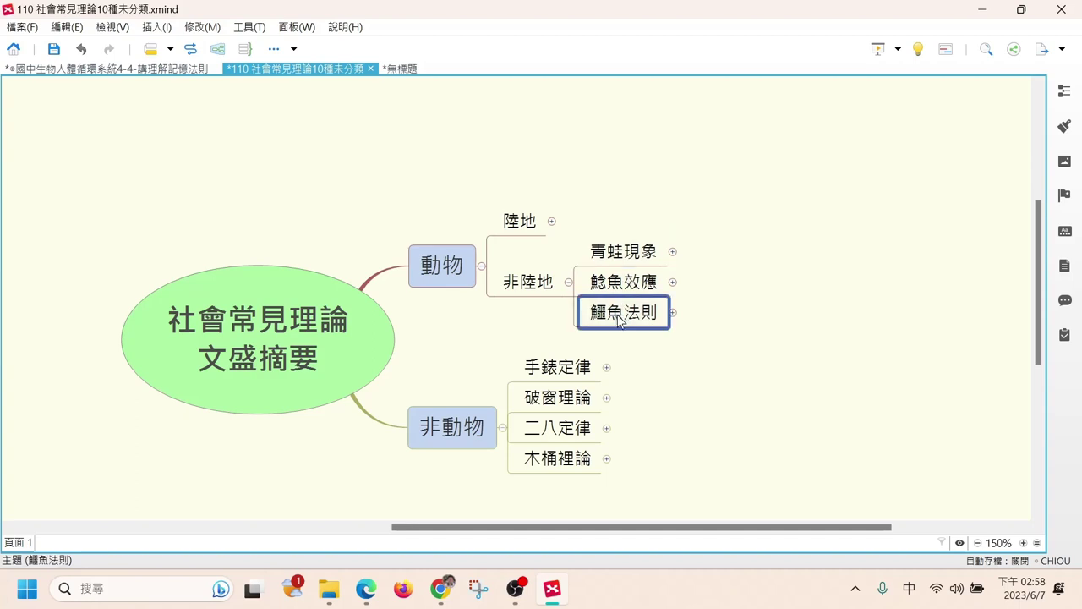
pyautogui.click(622, 283)
# - Collapse the 非陸地 branch to show only the category names under 動物
pyautogui.click(569, 282)
pyautogui.click(752, 274)
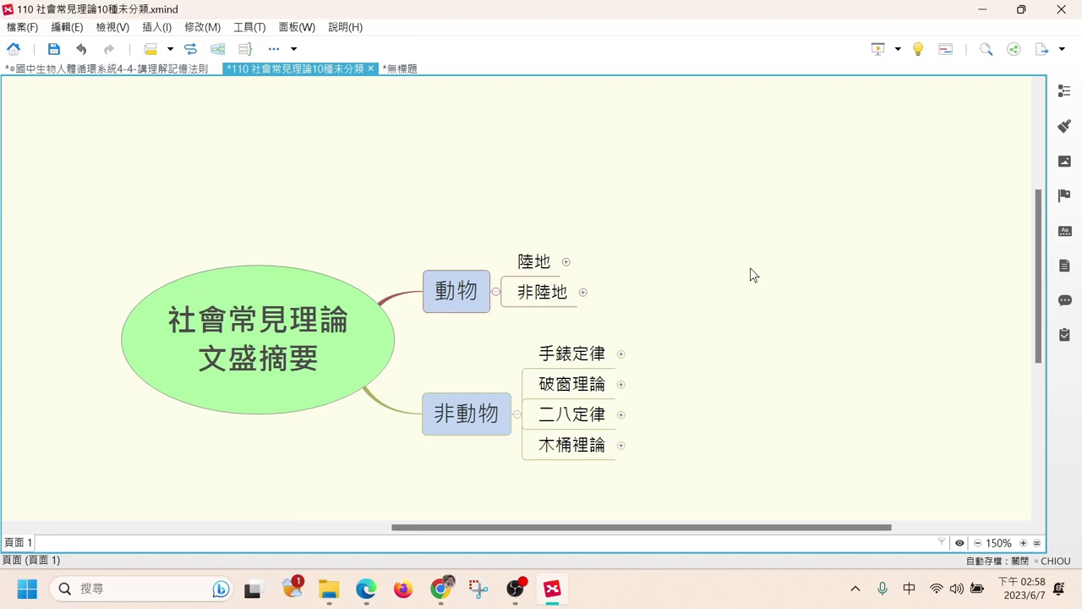
pyautogui.moveTo(440, 533); pyautogui.dragTo(474, 538)
pyautogui.moveTo(1038, 281); pyautogui.dragTo(1034, 302)
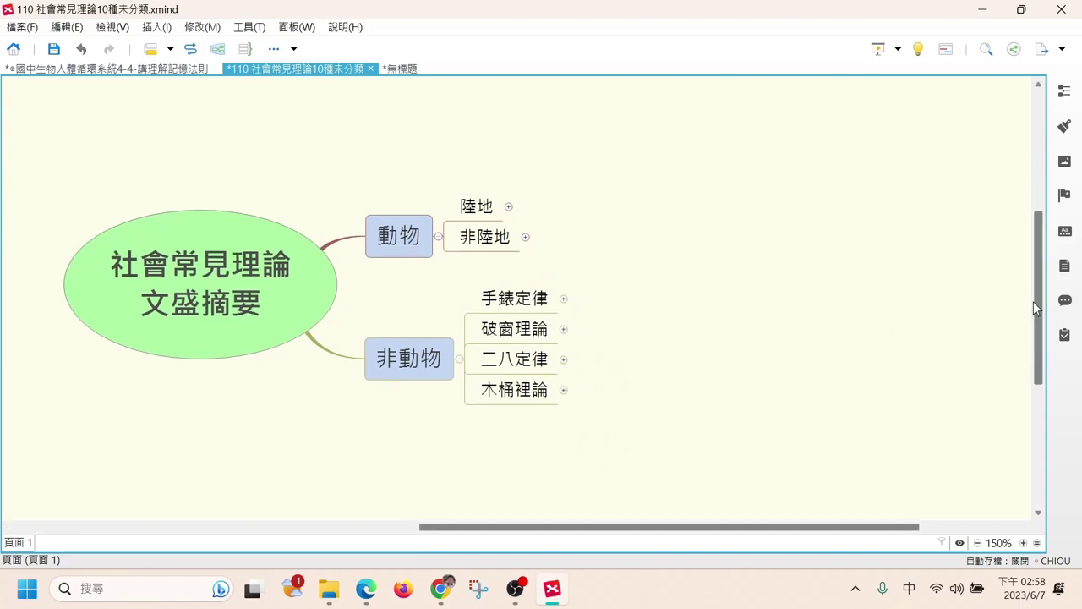
pyautogui.scroll(4, 587, 324)
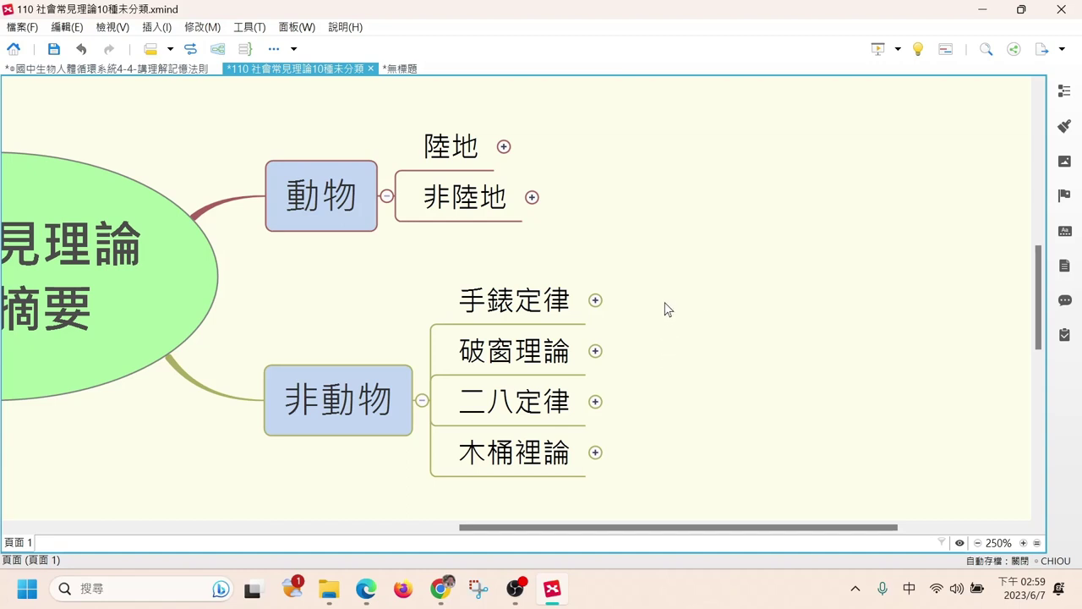
# - Expand the 非陸地 and 陸地 branches to show the theories under each
pyautogui.moveTo(667, 301); pyautogui.dragTo(684, 465)
pyautogui.click(531, 198)
pyautogui.scroll(3, 539, 160)
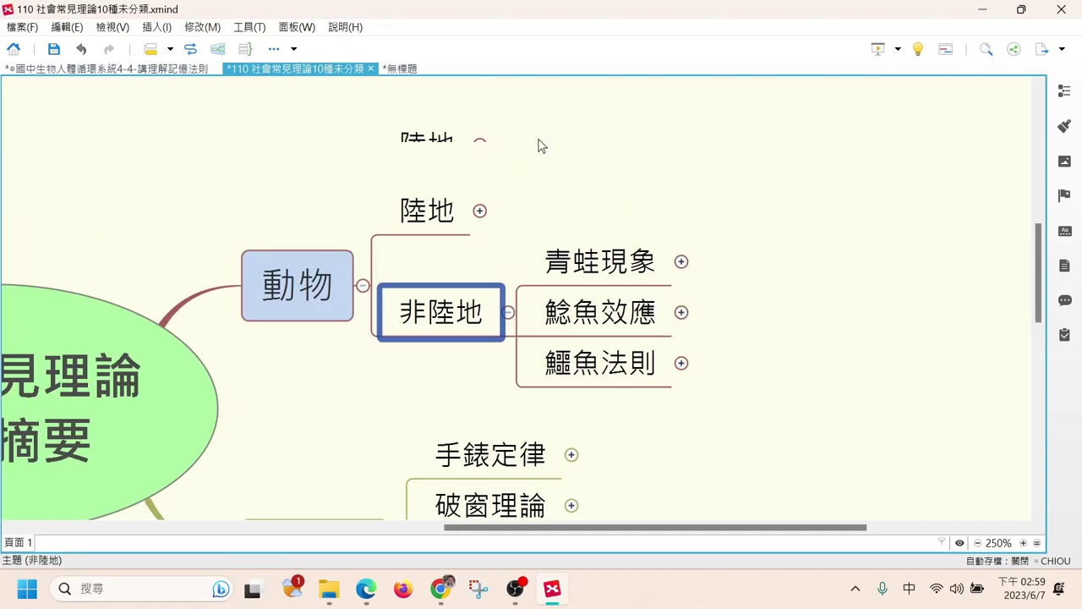
pyautogui.click(481, 210)
pyautogui.scroll(-3, 761, 385)
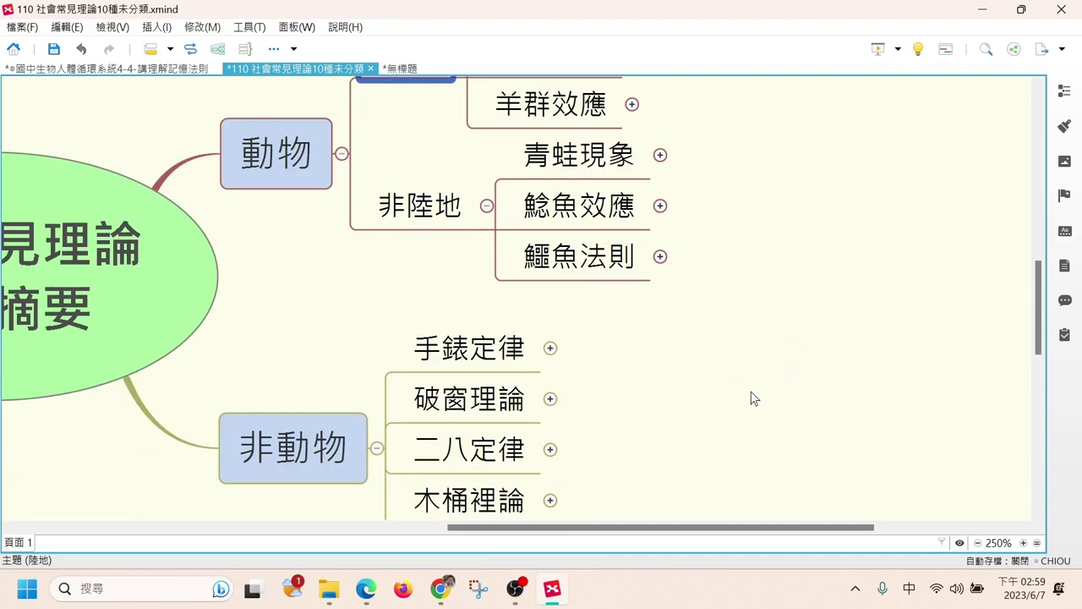
pyautogui.scroll(-1, 748, 378)
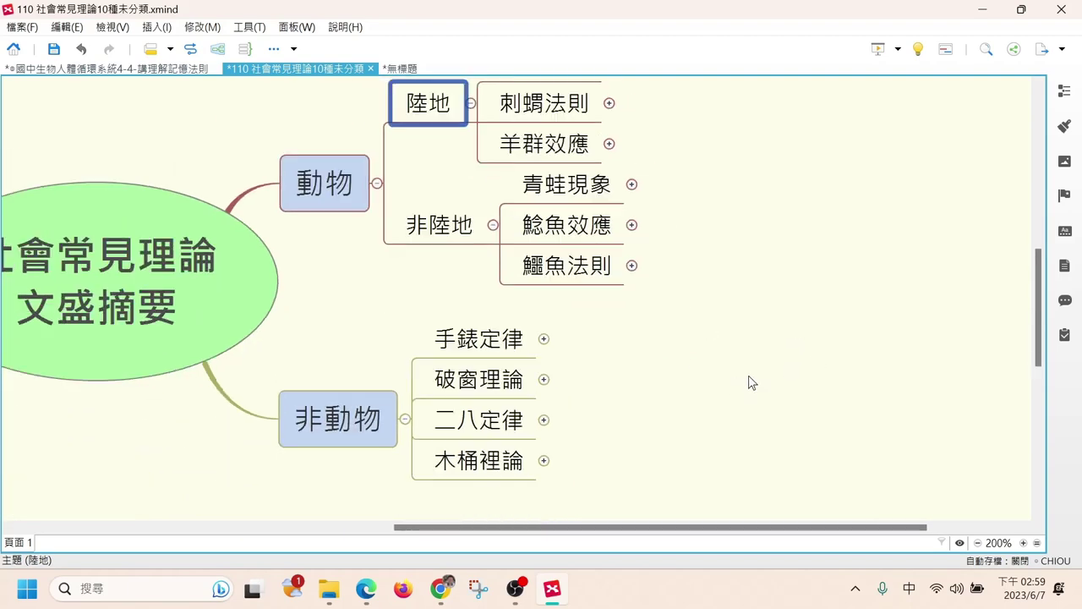
pyautogui.moveTo(1037, 298)
pyautogui.mouseDown()
pyautogui.moveTo(1038, 286)
pyautogui.moveTo(1024, 301)
pyautogui.mouseUp()
pyautogui.click(763, 309)
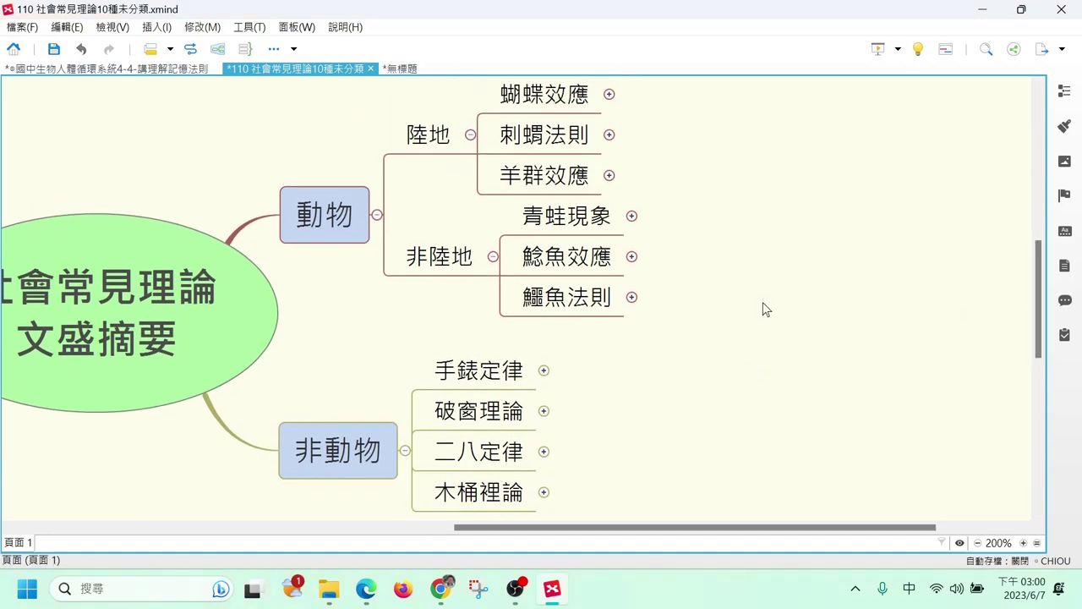
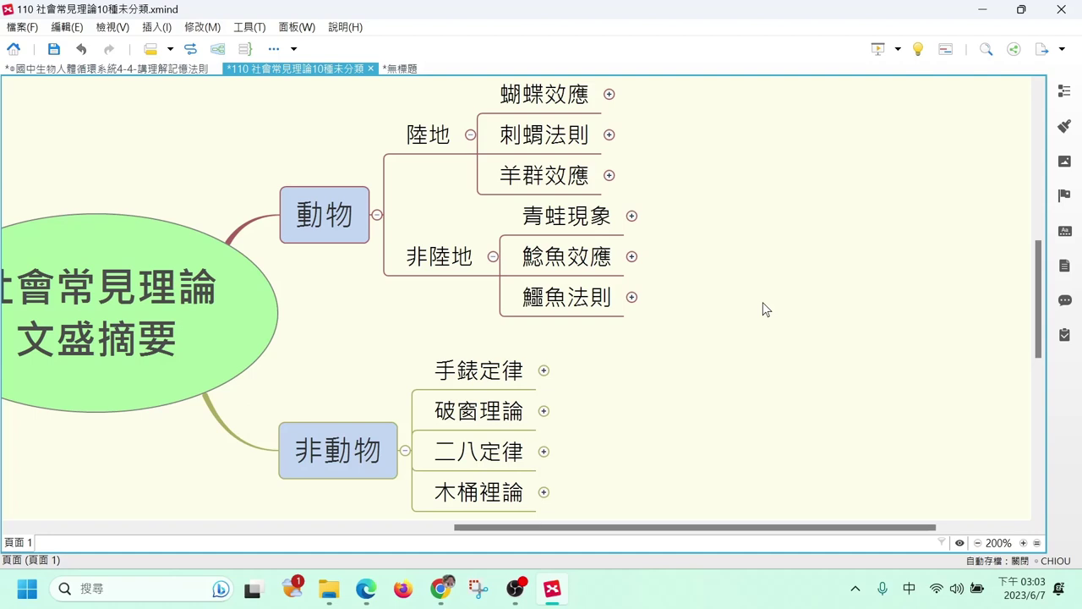
# - Collapse the 非動物 and 動物 branches to show only the central topic and its two main topics
pyautogui.click(407, 449)
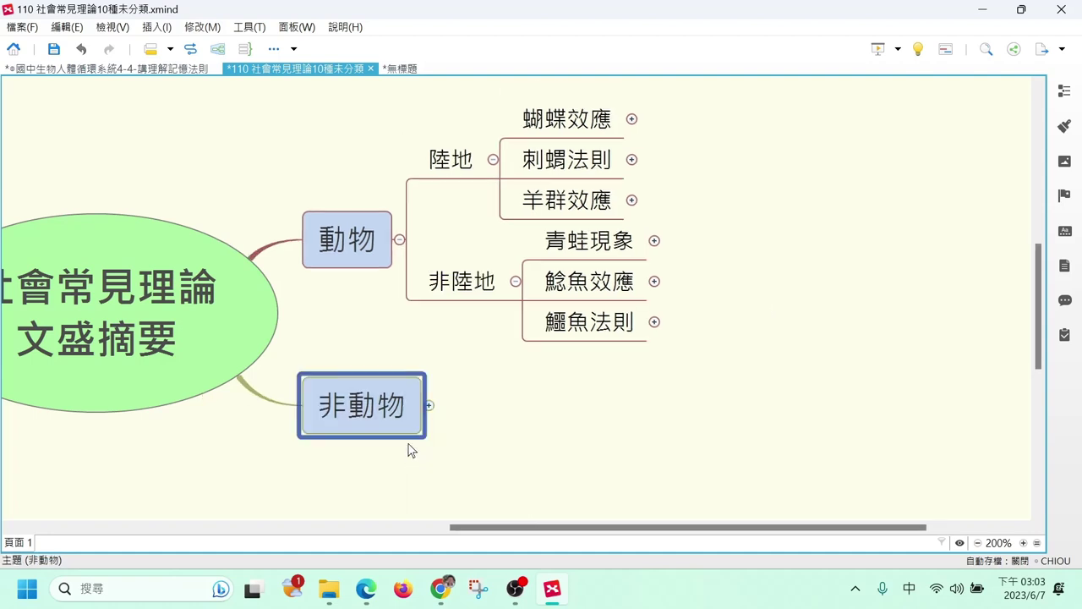
pyautogui.click(400, 239)
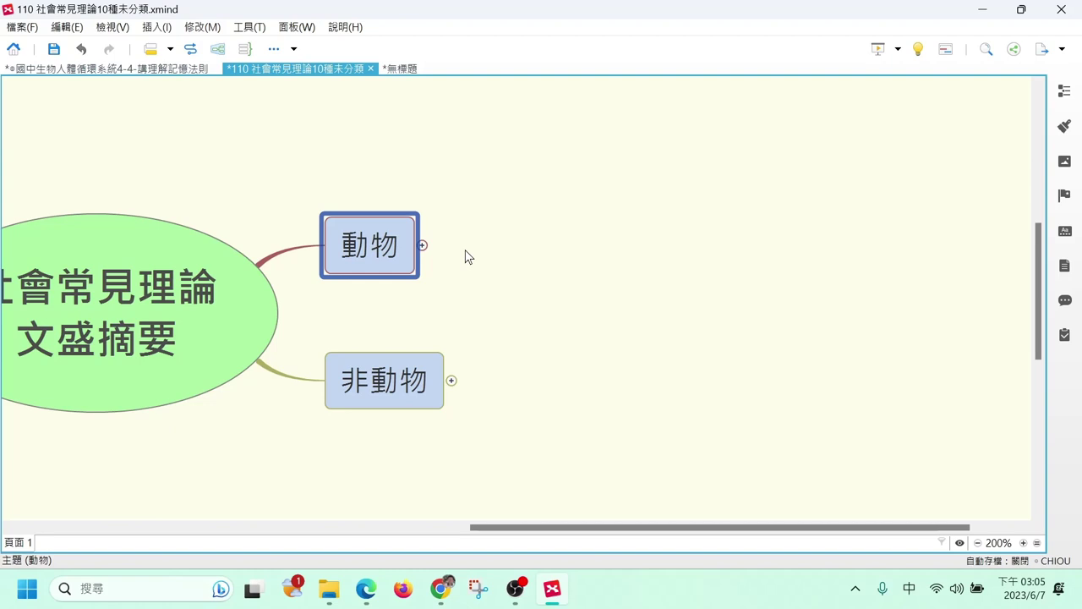
pyautogui.click(504, 247)
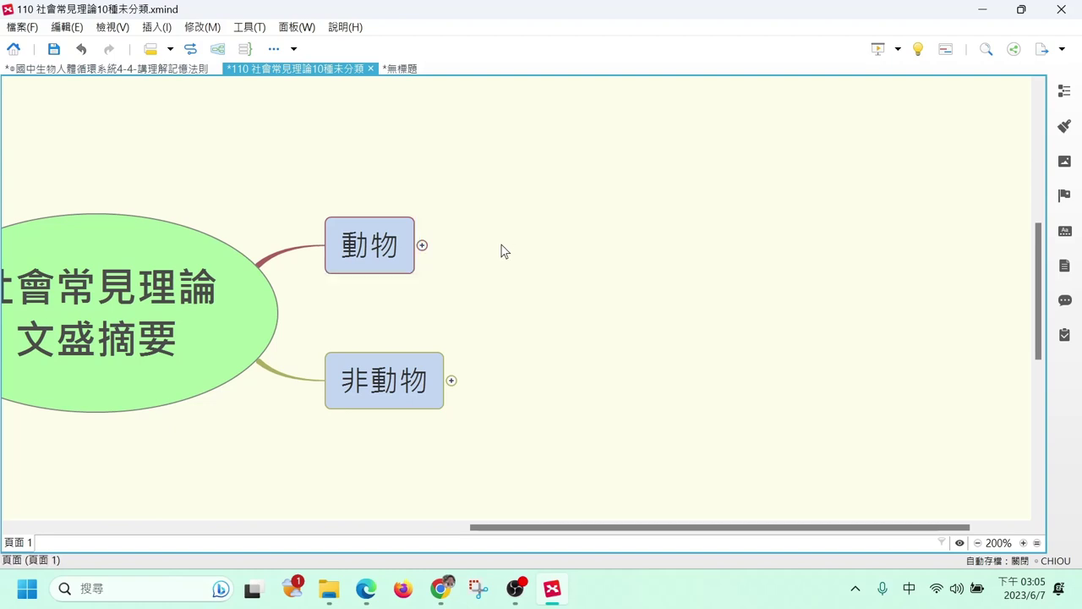
pyautogui.moveTo(505, 527); pyautogui.dragTo(361, 527)
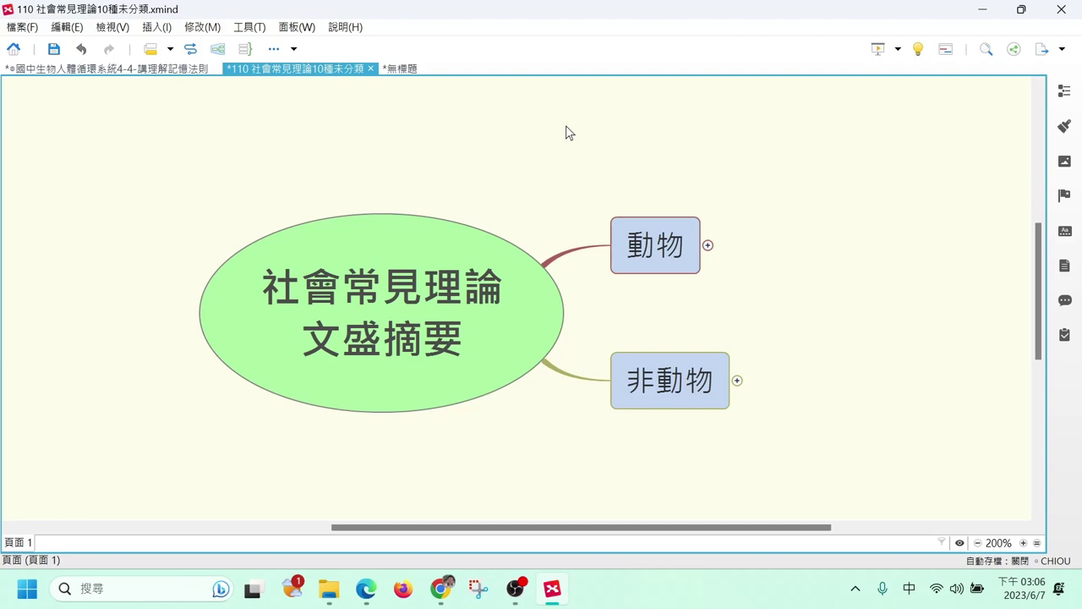
pyautogui.click(515, 588)
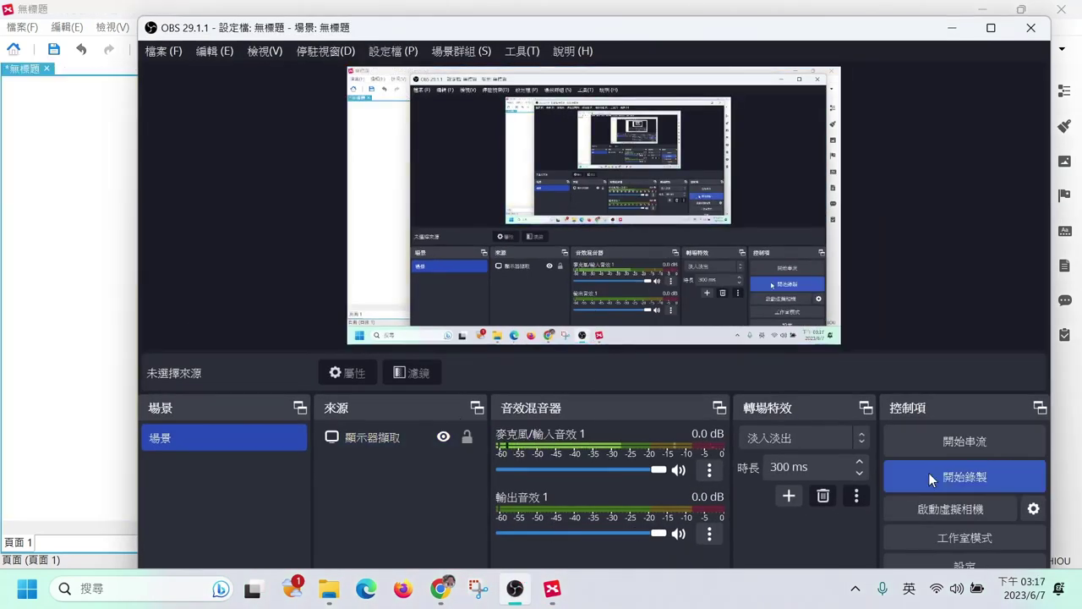
pyautogui.click(953, 28)
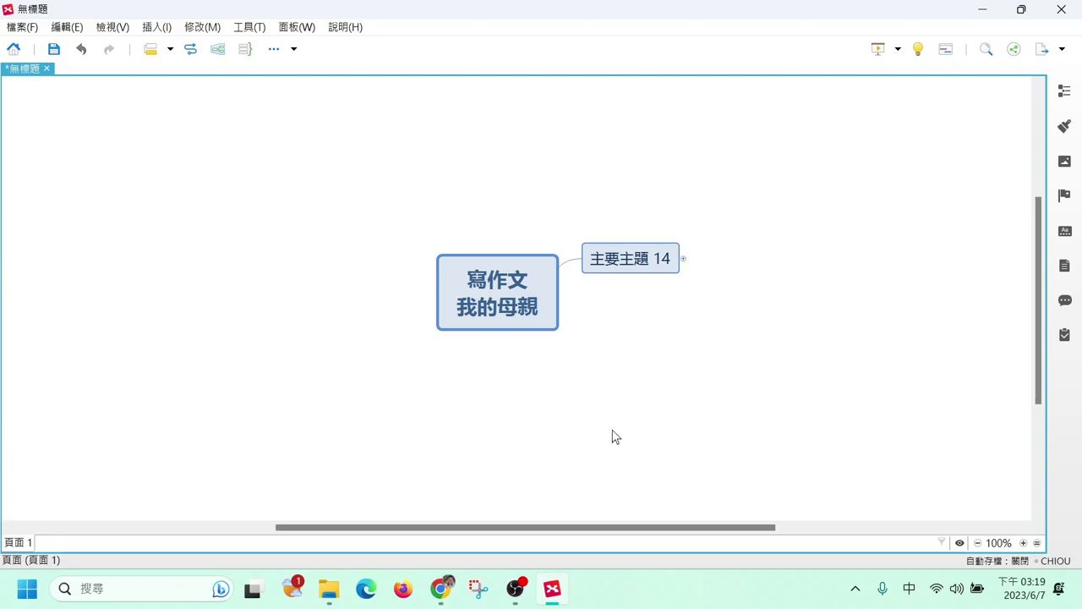
# - Add eleven more main topics to the 寫作文 我的母親 central topic, following the existing 主要主題 14
pyautogui.click(478, 289)
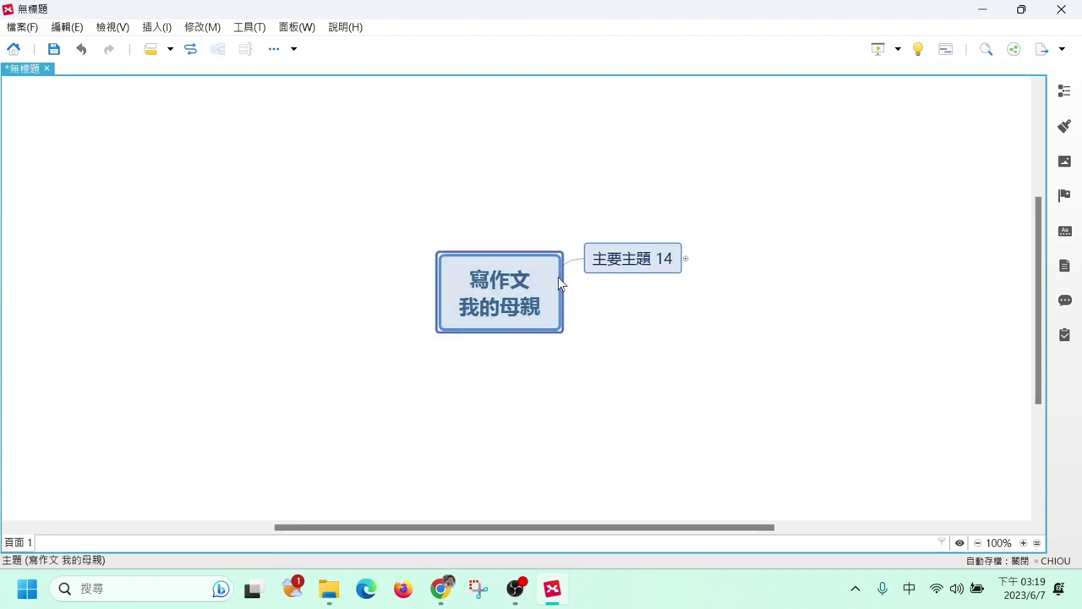
pyautogui.click(606, 267)
pyautogui.press('Return')
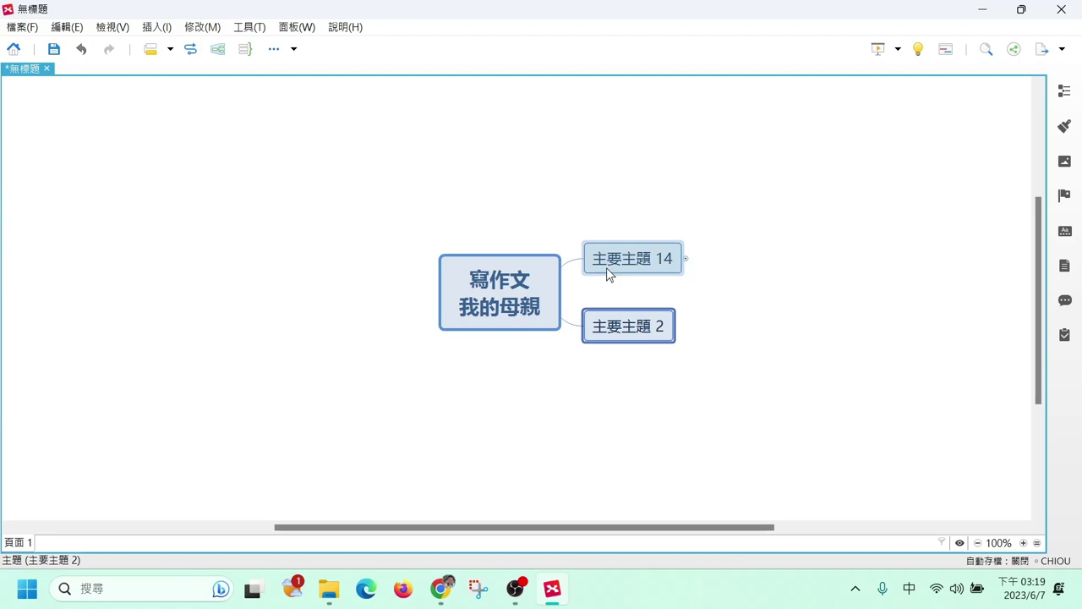
pyautogui.press('Return')
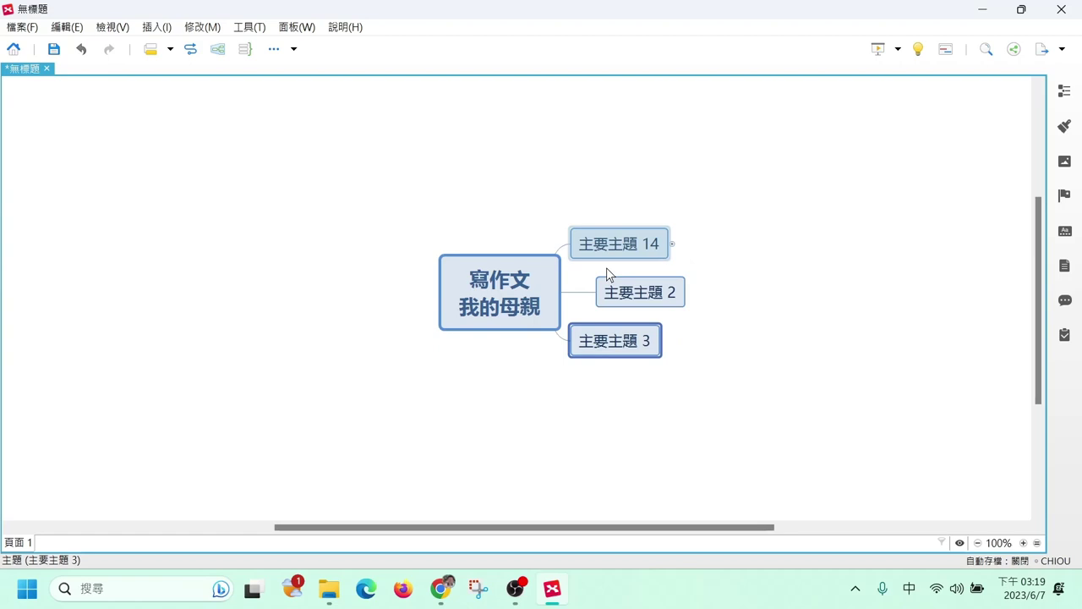
pyautogui.press('Return')
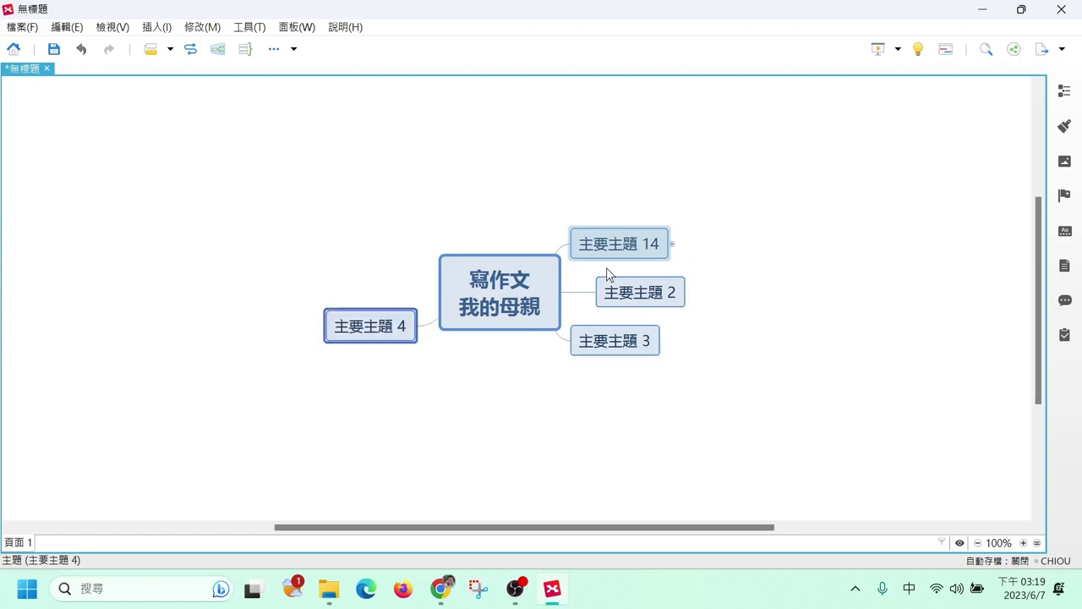
pyautogui.press('Return')
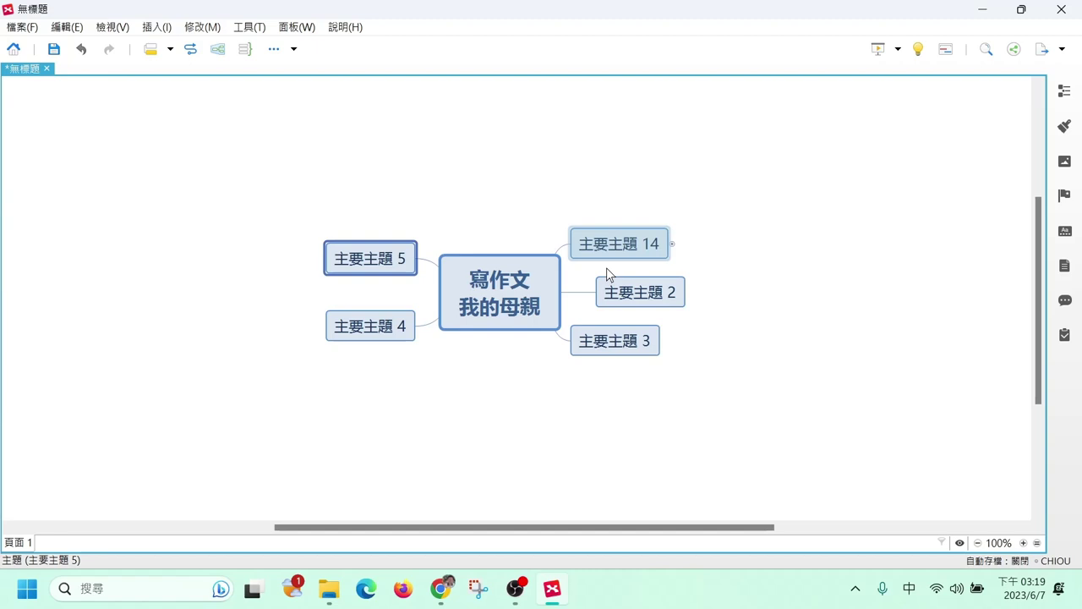
pyautogui.press('Return')
pyautogui.press('Return')
pyautogui.press('Return')
pyautogui.press('Return')
pyautogui.press('Return')
pyautogui.press('Return')
pyautogui.press('Return')
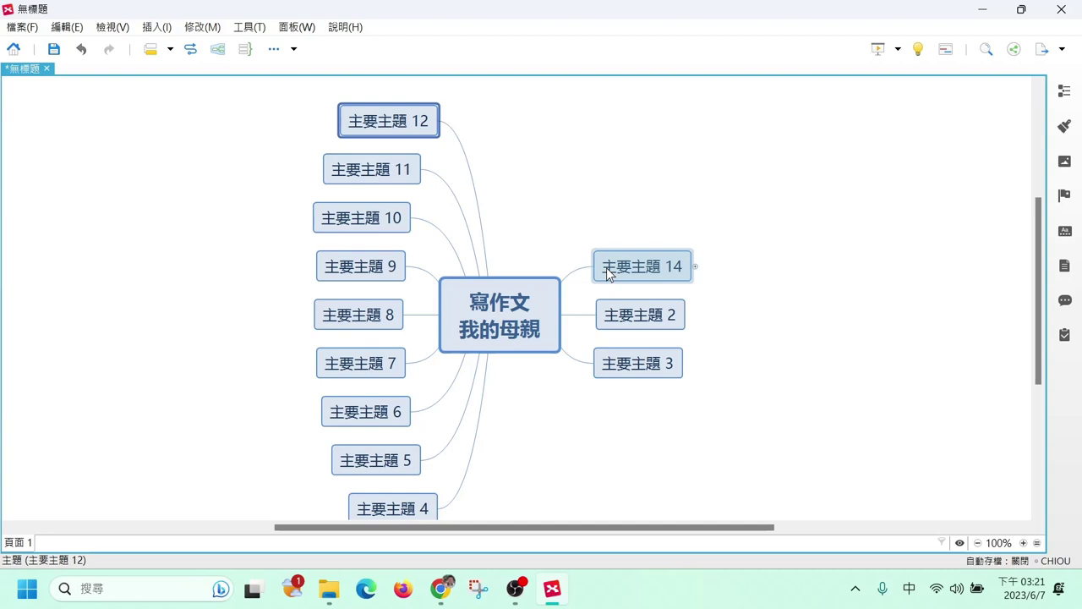
# - Add a subtopic to 主要主題 12 and another subtopic nested beneath it
pyautogui.click(503, 317)
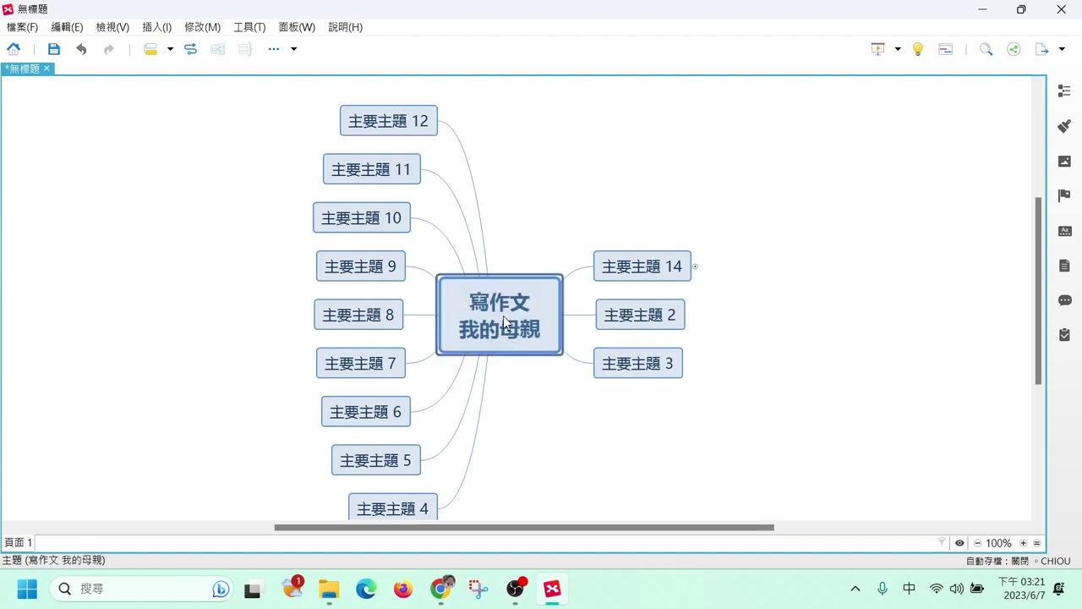
pyautogui.click(406, 128)
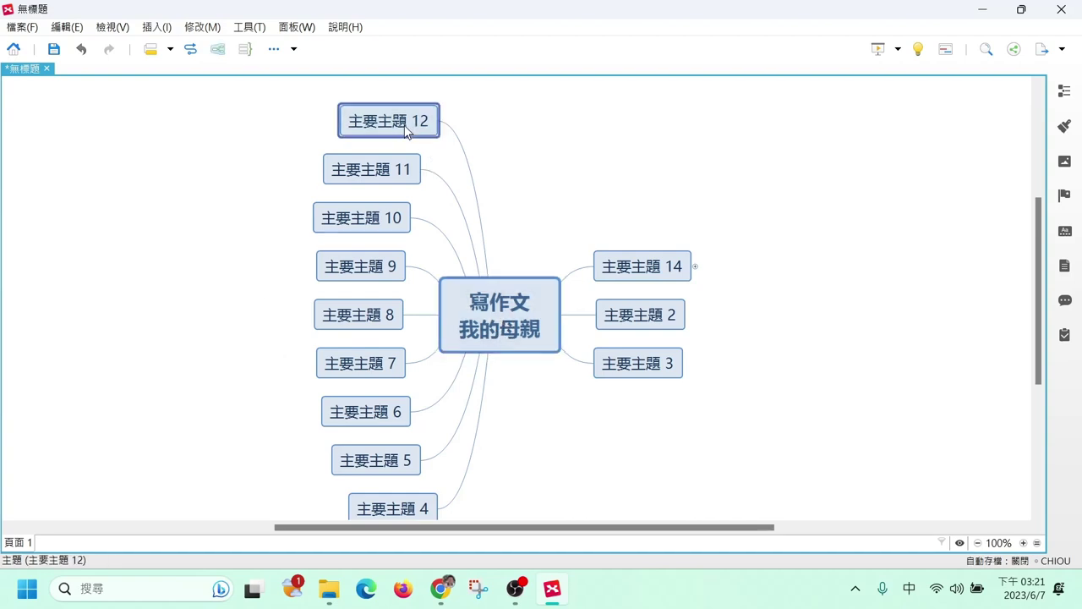
pyautogui.press('Tab')
pyautogui.press('Tab')
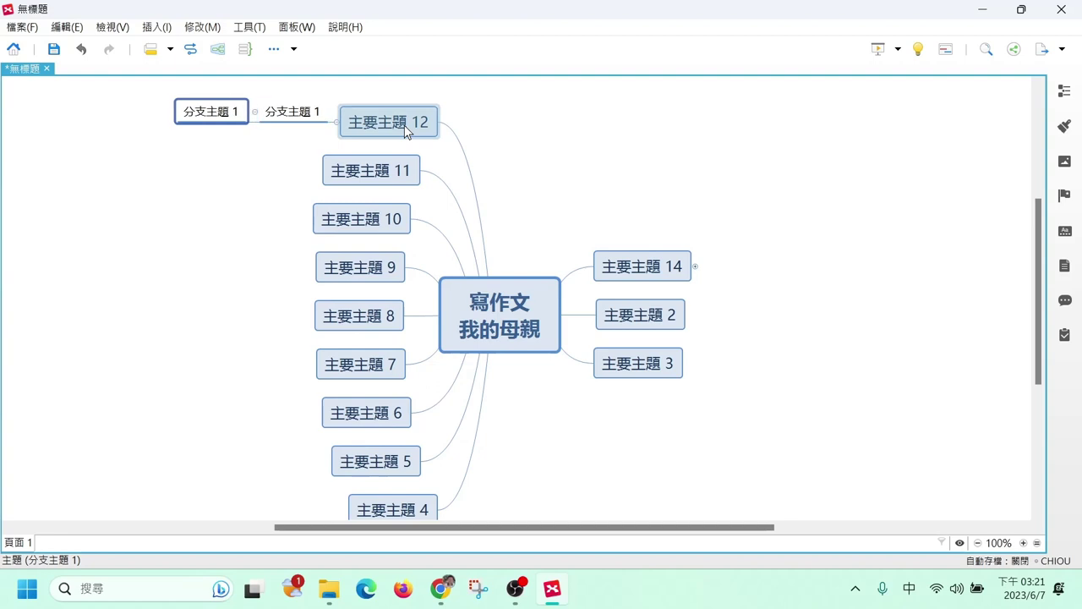
# - Add three more main topics following 主要主題 12 and name the last one 起
pyautogui.click(404, 125)
pyautogui.press('Return')
pyautogui.press('Return')
pyautogui.press('Return')
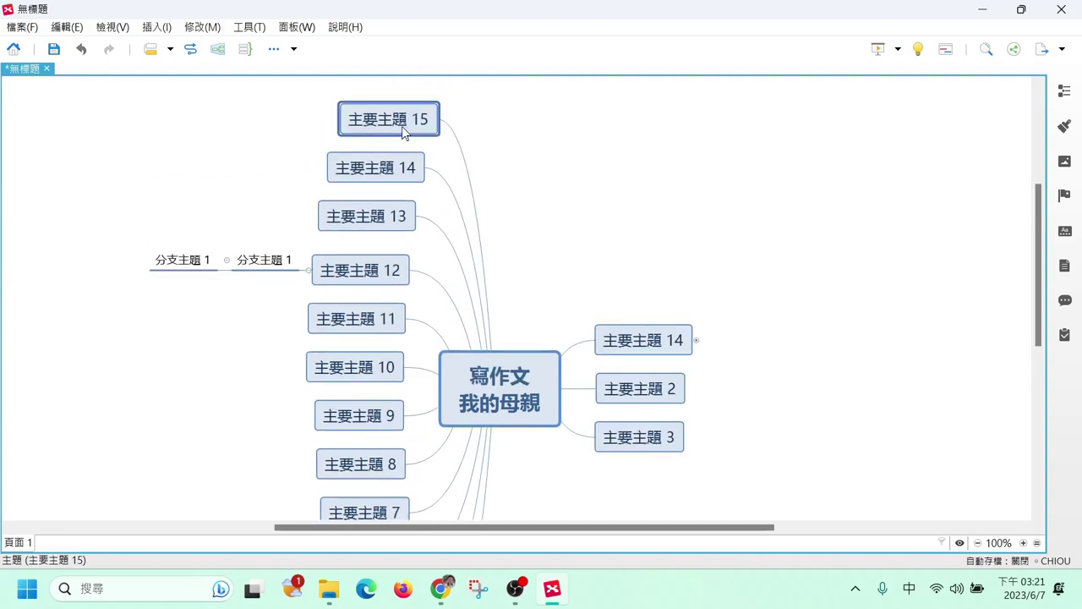
pyautogui.doubleClick(402, 126)
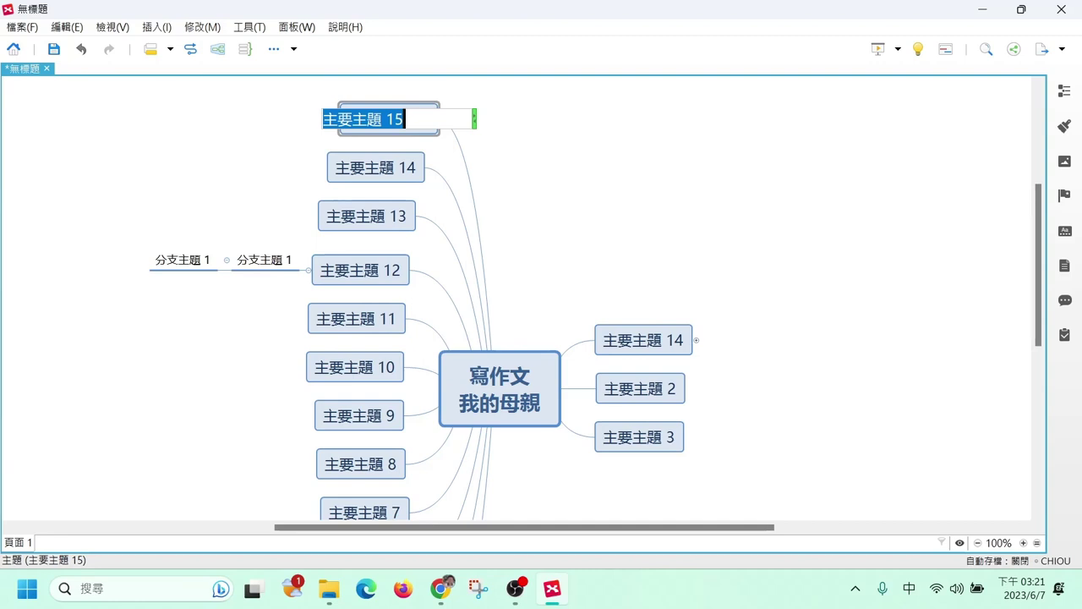
pyautogui.write('起')
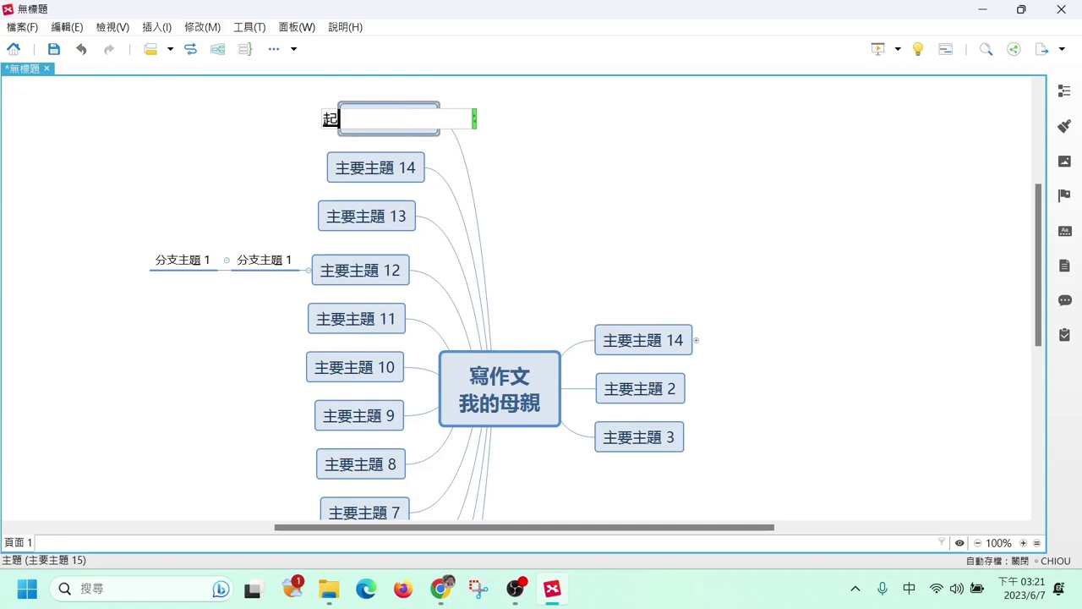
pyautogui.press('Return')
pyautogui.press('Return')
# - Add a main topic following 起 and name it 承
pyautogui.press('Return')
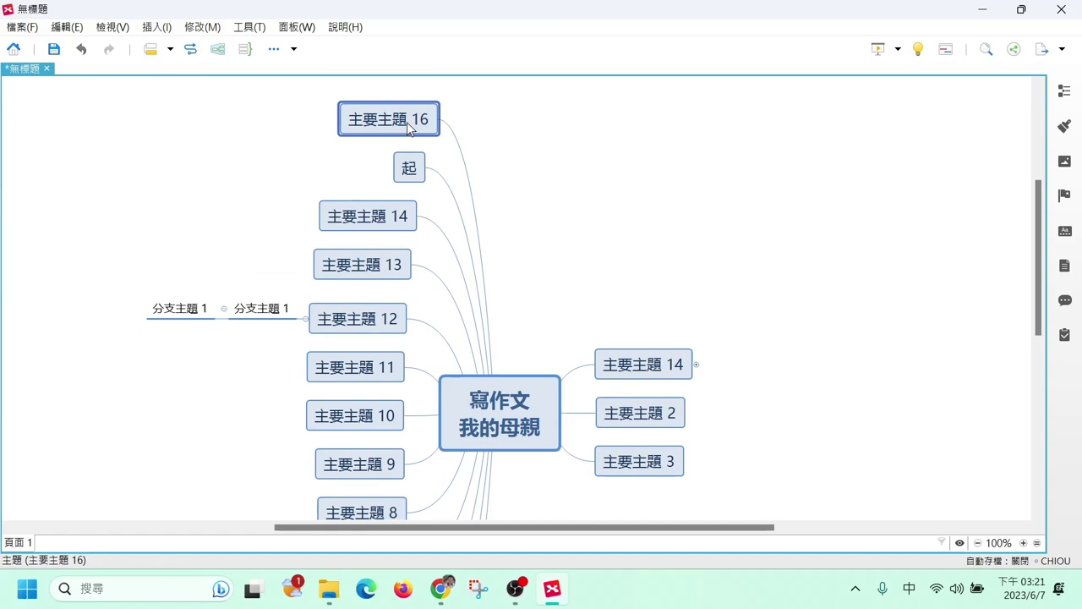
pyautogui.write('t/6')
pyautogui.press('Down')
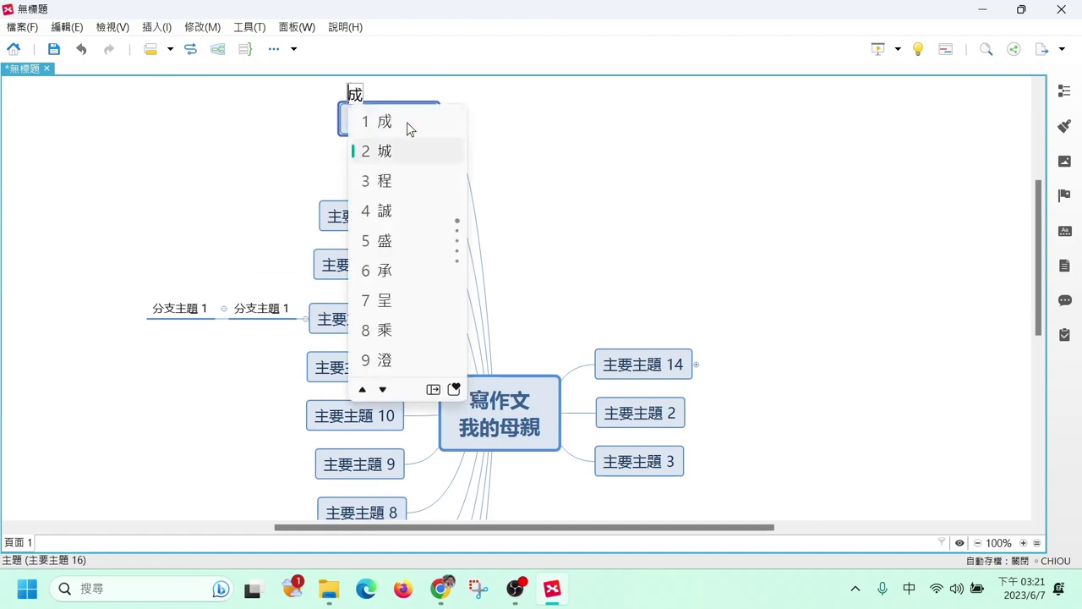
pyautogui.press('Down')
pyautogui.press('Down')
pyautogui.press('Down')
pyautogui.press('Down')
pyautogui.press('Return')
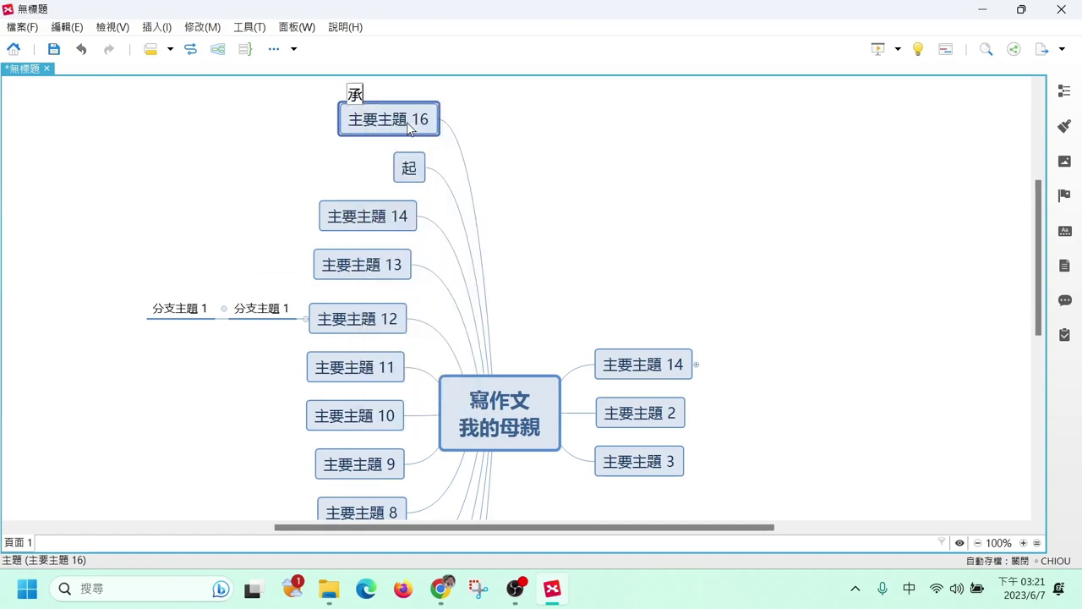
pyautogui.press('Return')
# - Rename the new 承 main topic as 轉
pyautogui.press('Return')
pyautogui.write('5j03')
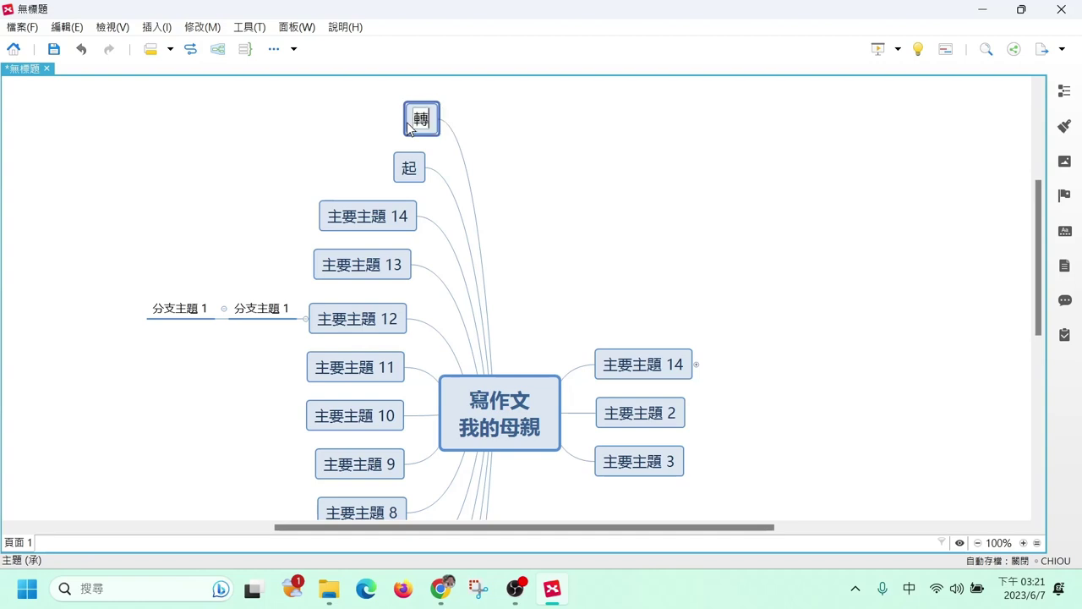
pyautogui.press('Return')
pyautogui.press('Return')
# - Add a main topic following 轉 and name it 合, choosing that character over 和
pyautogui.press('Return')
pyautogui.write('ck6')
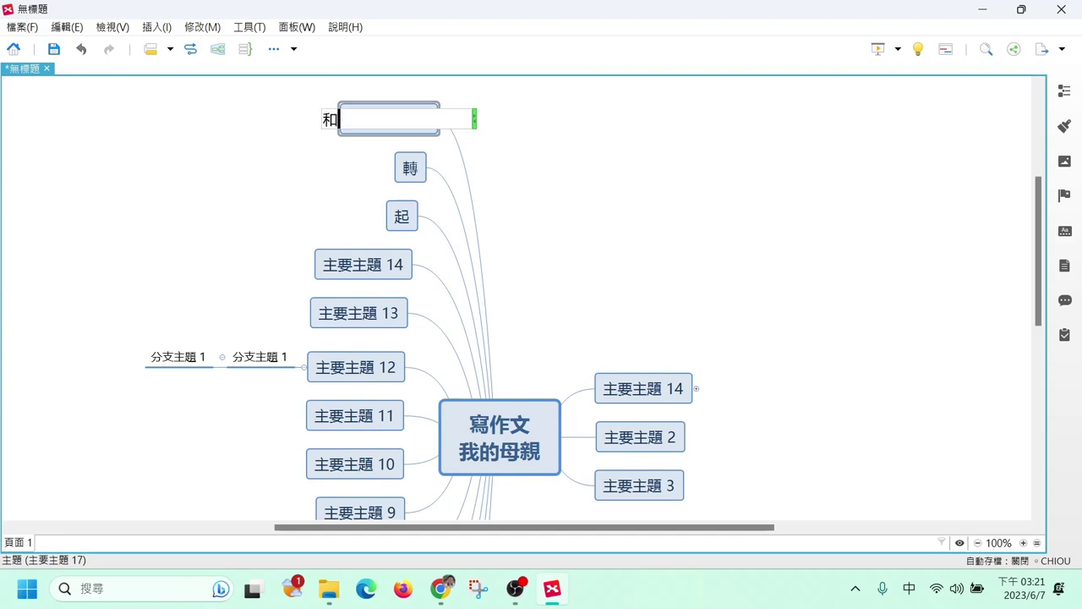
pyautogui.press('BackSpace')
pyautogui.write('ck6')
pyautogui.press('Down')
pyautogui.press('Down')
pyautogui.press('Down')
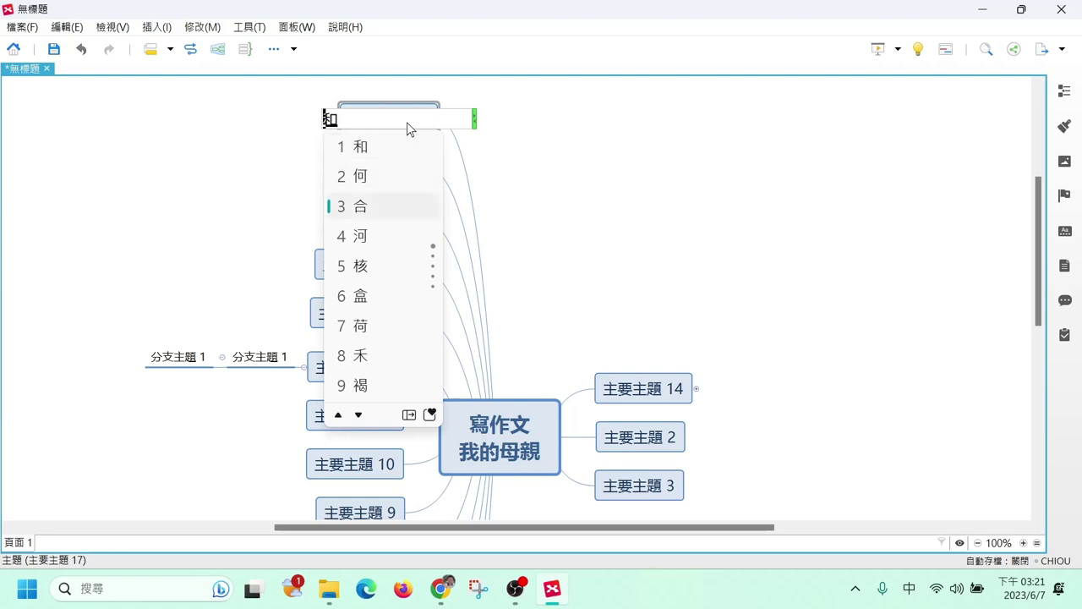
pyautogui.press('Down')
pyautogui.press('Up')
pyautogui.press('Return')
pyautogui.press('Return')
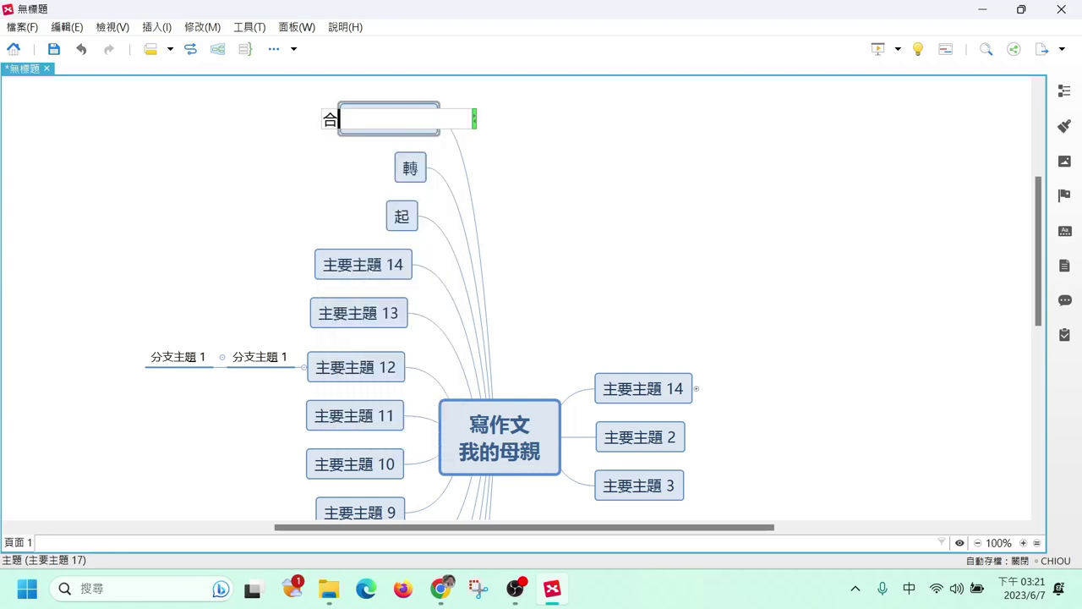
pyautogui.press('Return')
# - Add a main topic following 合 and name it 承
pyautogui.press('Return')
pyautogui.write('t/6')
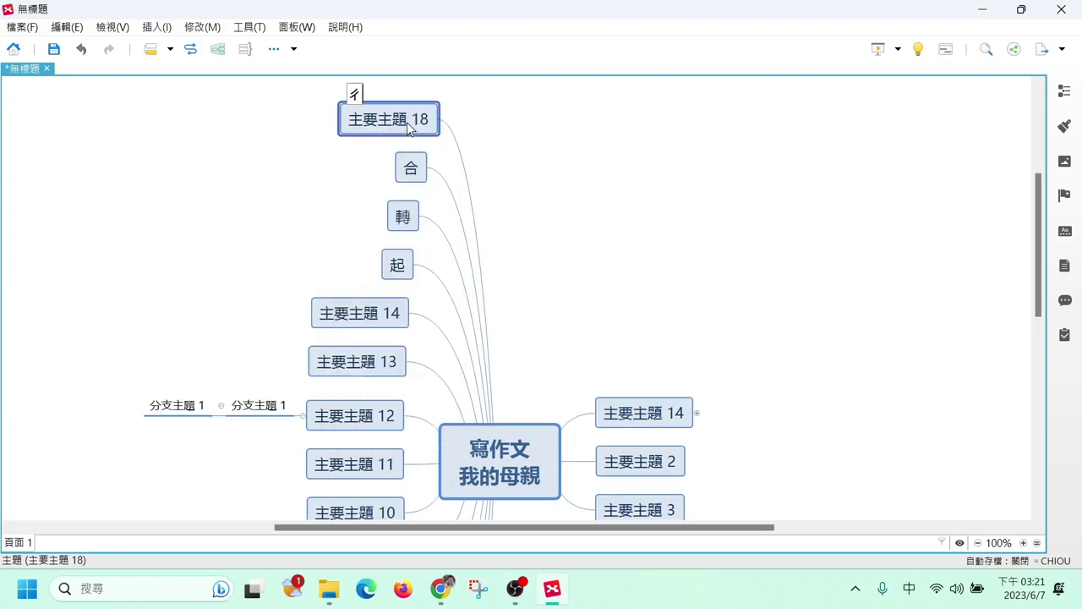
pyautogui.press('Return')
pyautogui.press('Return')
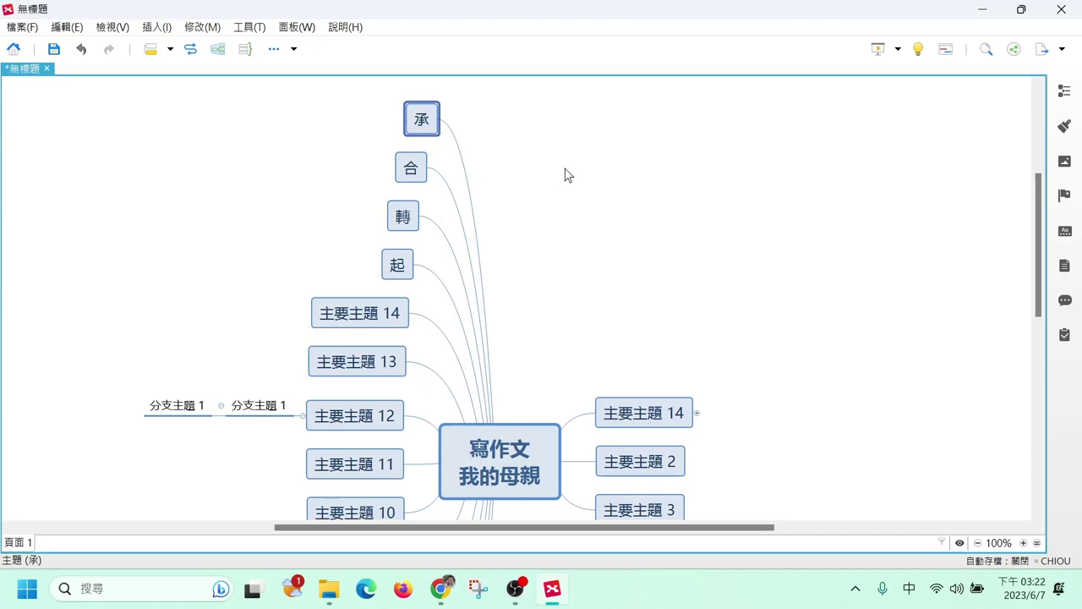
# - Delete the placeholder main topics below 起, from 主要主題 14 down to 主要主題 4
pyautogui.scroll(-2, 569, 175)
pyautogui.scroll(-3, 486, 305)
pyautogui.scroll(2, 616, 259)
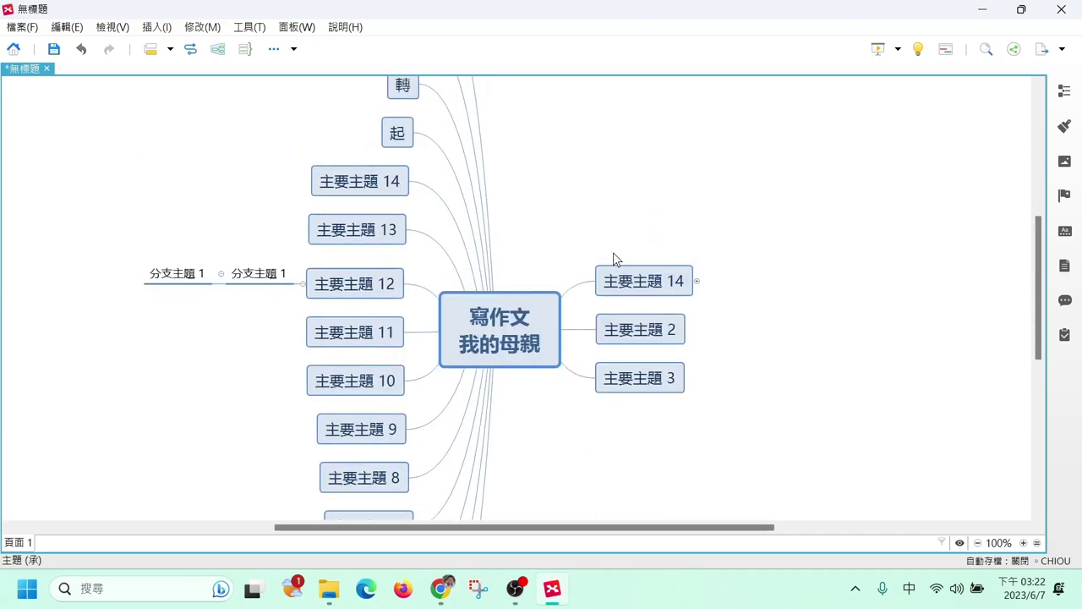
pyautogui.scroll(-2, 309, 169)
pyautogui.scroll(1, 285, 133)
pyautogui.moveTo(228, 107); pyautogui.dragTo(365, 462)
pyautogui.press('Delete')
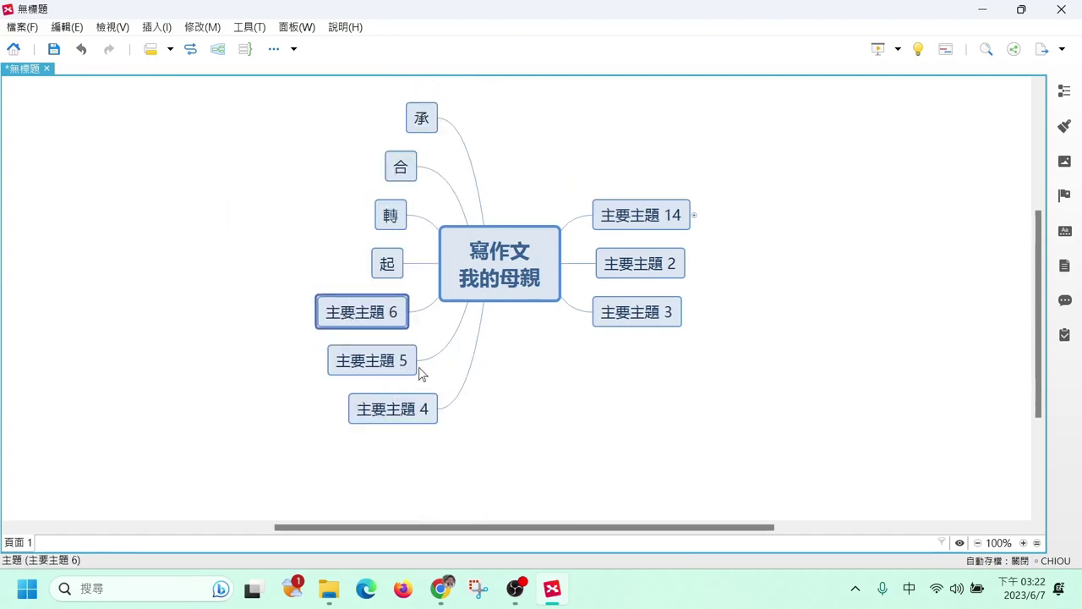
pyautogui.scroll(-1, 420, 372)
pyautogui.moveTo(262, 230); pyautogui.dragTo(379, 385)
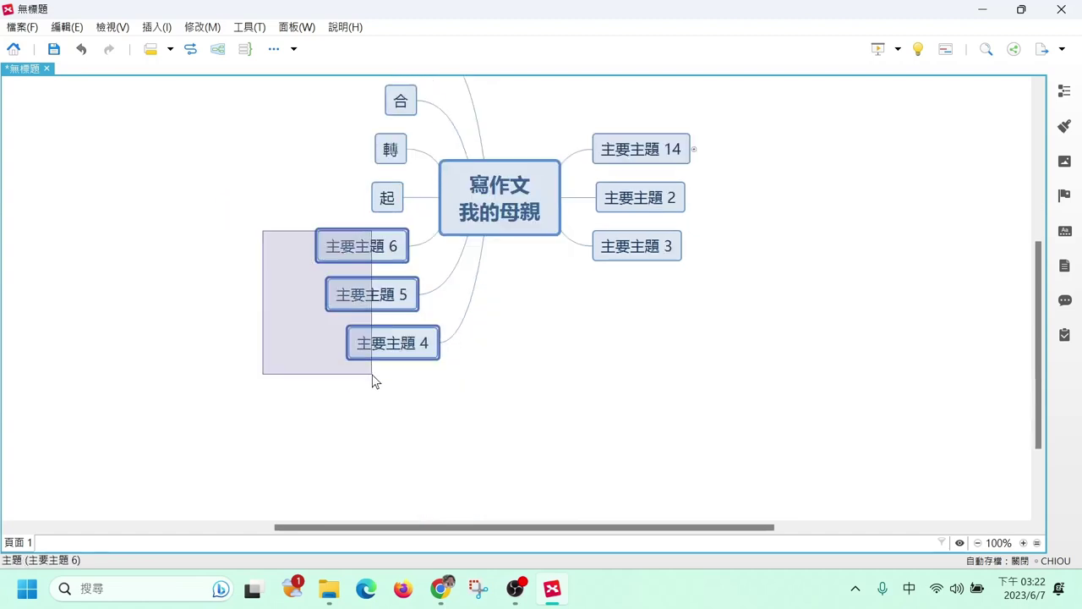
pyautogui.press('Delete')
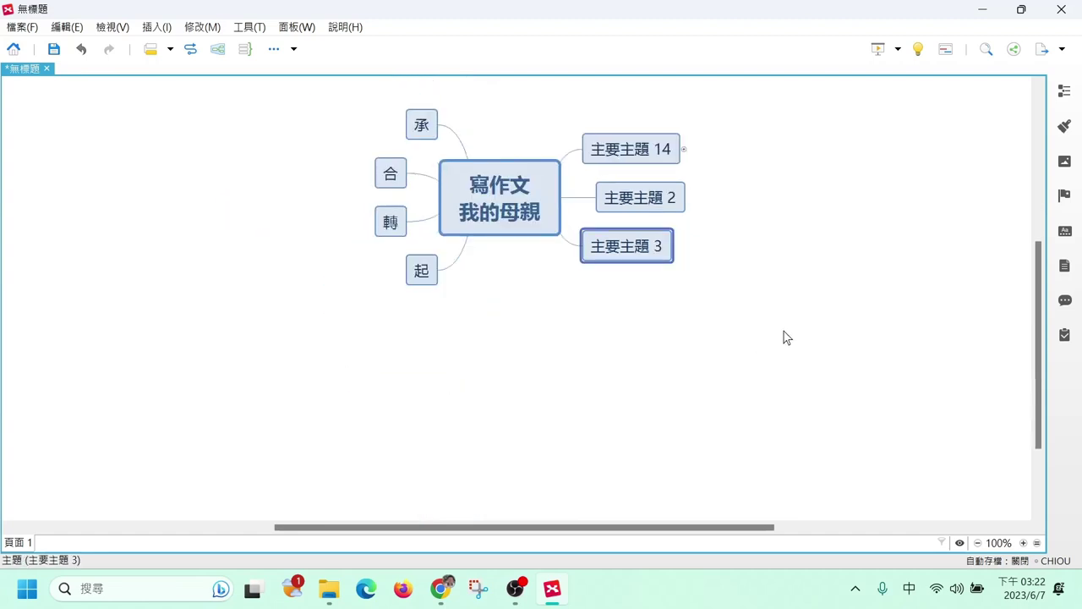
# - Expand 主要主題 14 and move all its idea subtopics out to become main topics of 寫作文 我的母親
pyautogui.click(684, 150)
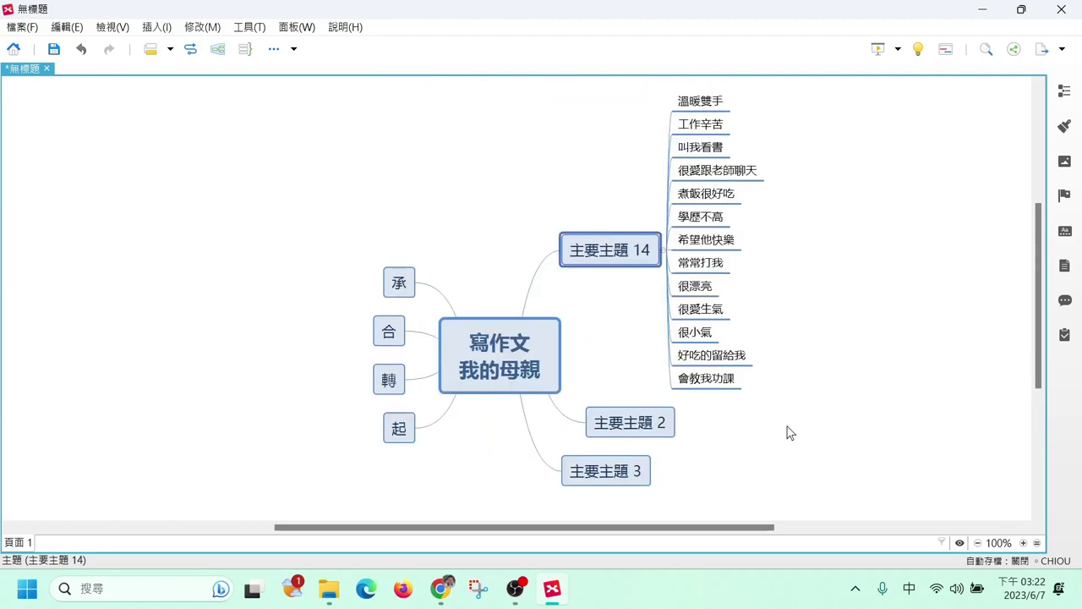
pyautogui.moveTo(786, 419); pyautogui.dragTo(548, 237)
pyautogui.scroll(-5, 775, 259)
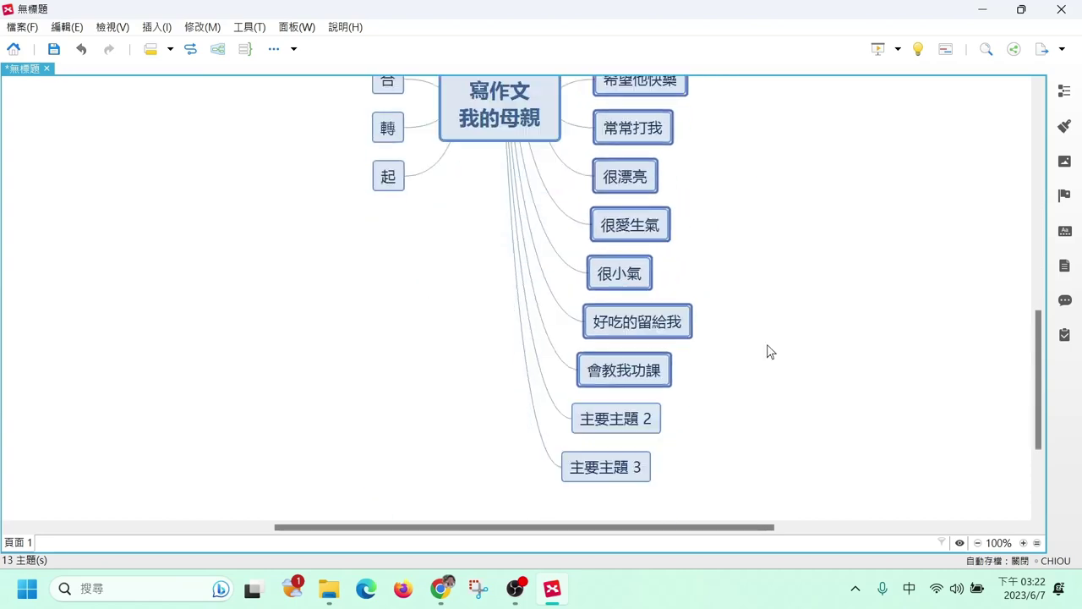
# - Delete the leftover placeholder main topics 主要主題 2, 主要主題 3 and the emptied 主要主題 14
pyautogui.moveTo(708, 333); pyautogui.dragTo(549, 422)
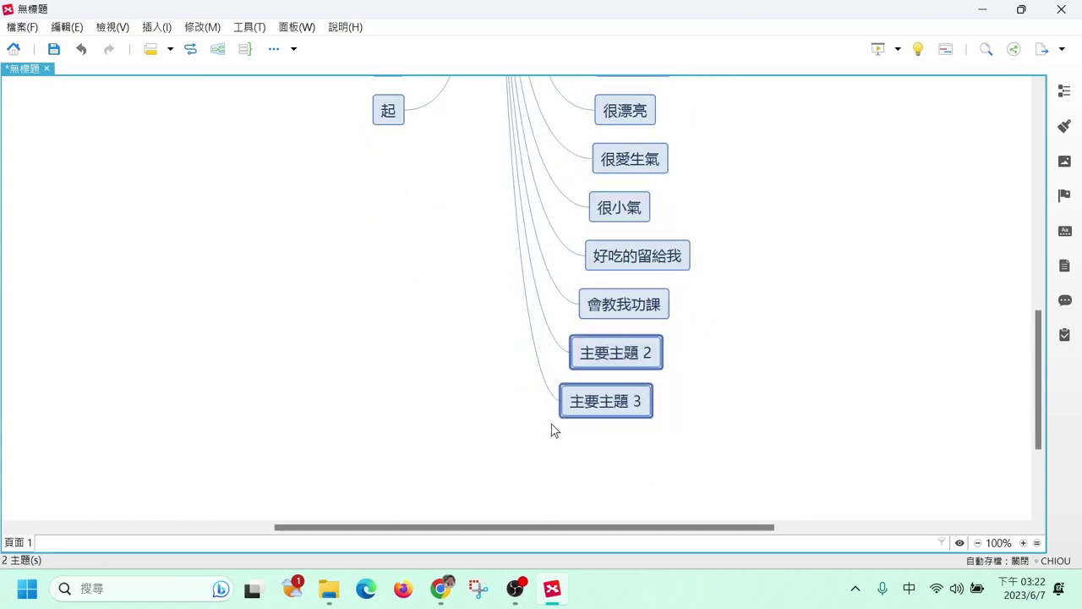
pyautogui.press('Delete')
pyautogui.scroll(5, 877, 229)
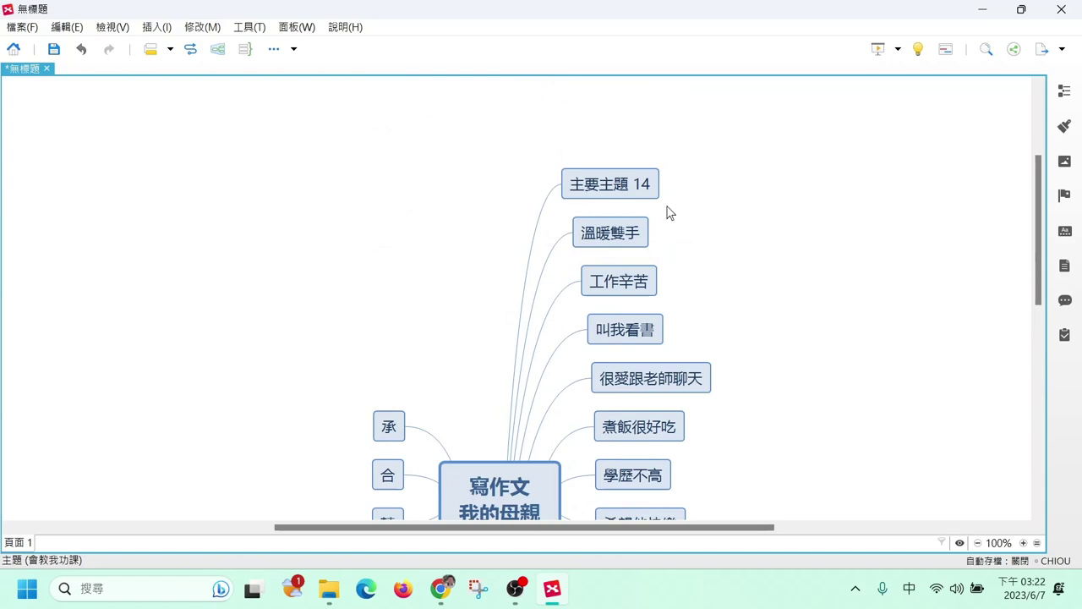
pyautogui.click(630, 184)
pyautogui.press('Delete')
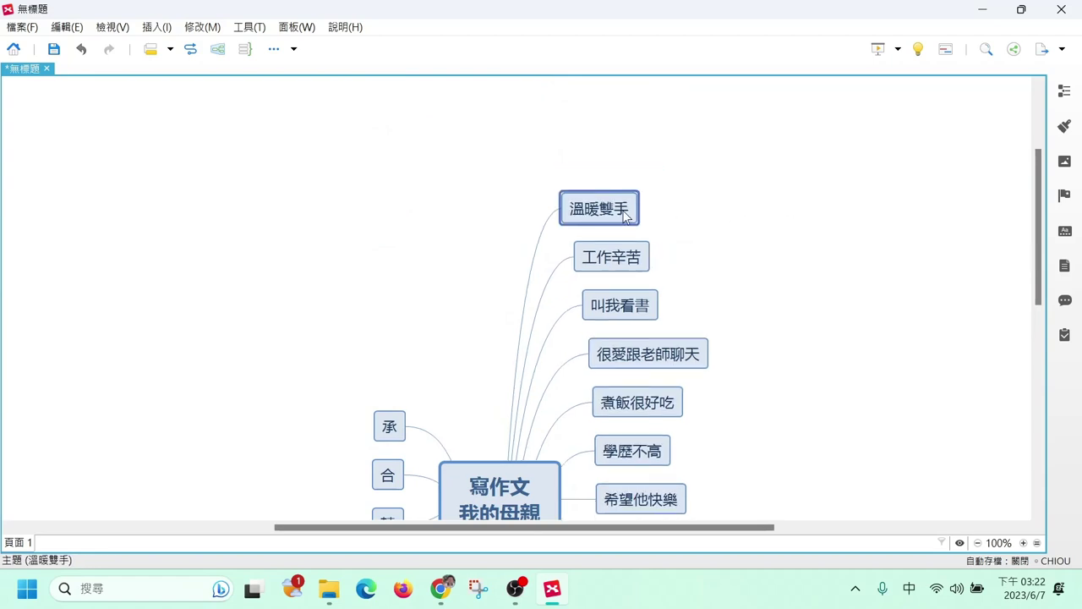
# - Reorder the four essay-structure topics as 起, 承, 轉, 合 from the first to the last
pyautogui.scroll(-2, 778, 251)
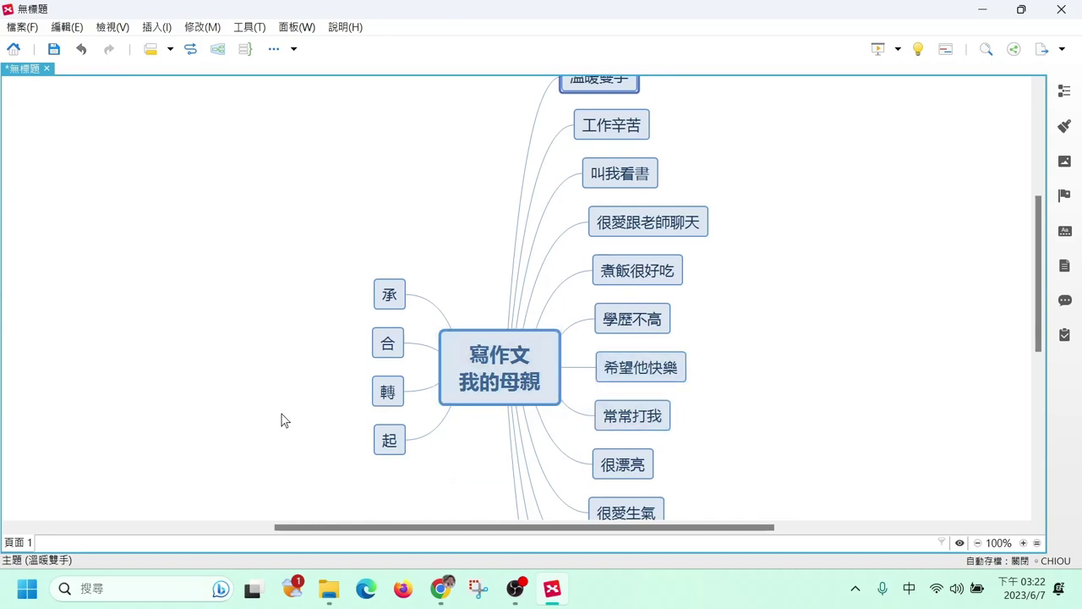
pyautogui.moveTo(389, 439); pyautogui.dragTo(413, 297)
pyautogui.click(387, 391)
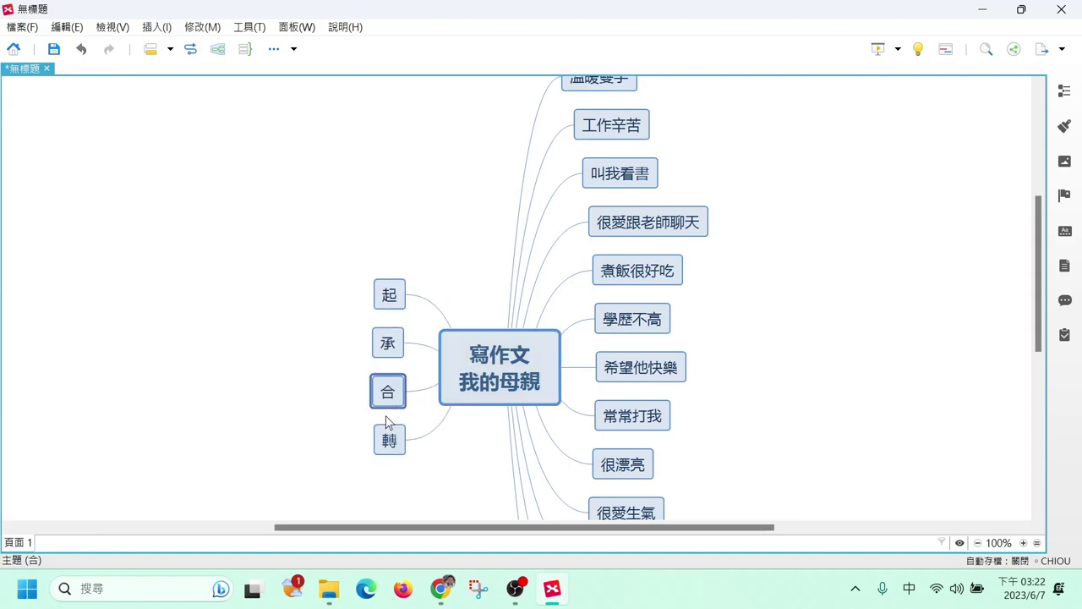
pyautogui.moveTo(386, 423); pyautogui.dragTo(394, 380)
# - Move 溫暖雙手 under 起, and move 工作辛苦 and 叫我看書 under 承
pyautogui.click(551, 136)
pyautogui.scroll(1, 551, 142)
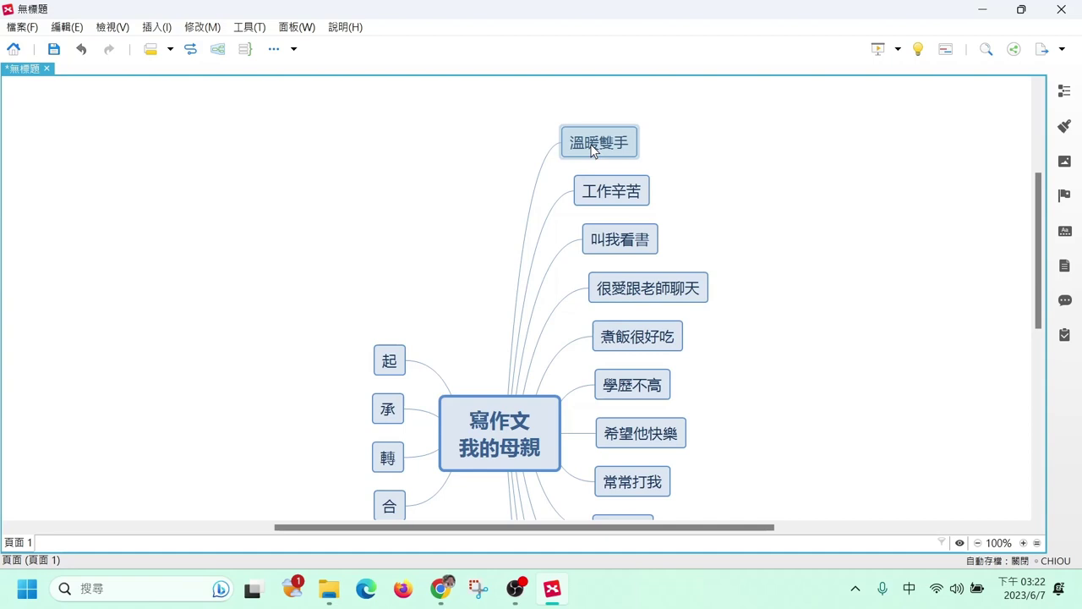
pyautogui.moveTo(592, 150); pyautogui.dragTo(300, 364)
pyautogui.scroll(-3, 696, 250)
pyautogui.scroll(2, 696, 250)
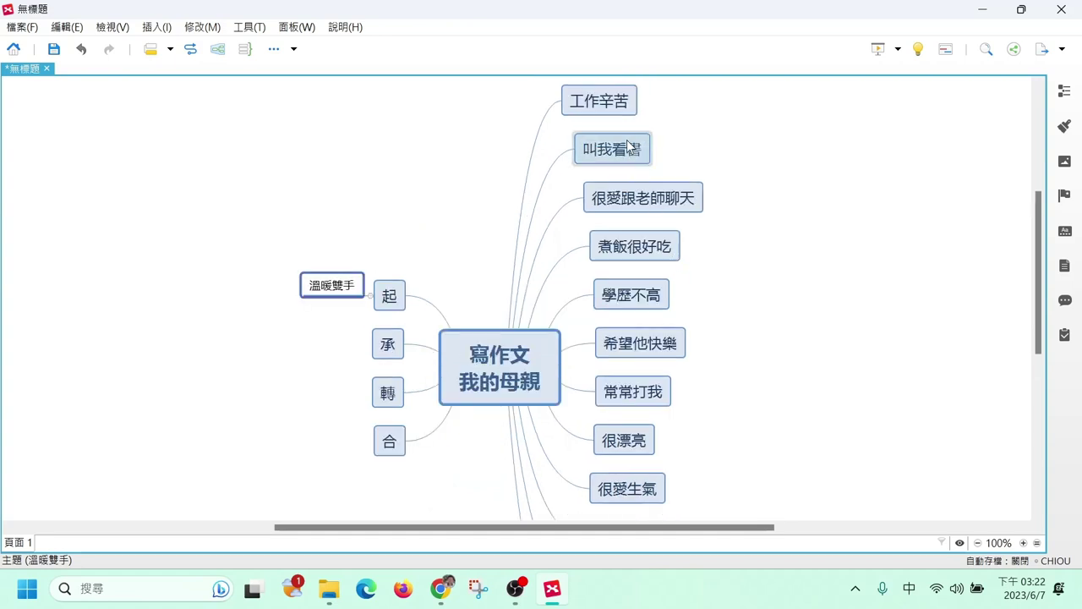
pyautogui.moveTo(618, 107); pyautogui.dragTo(344, 373)
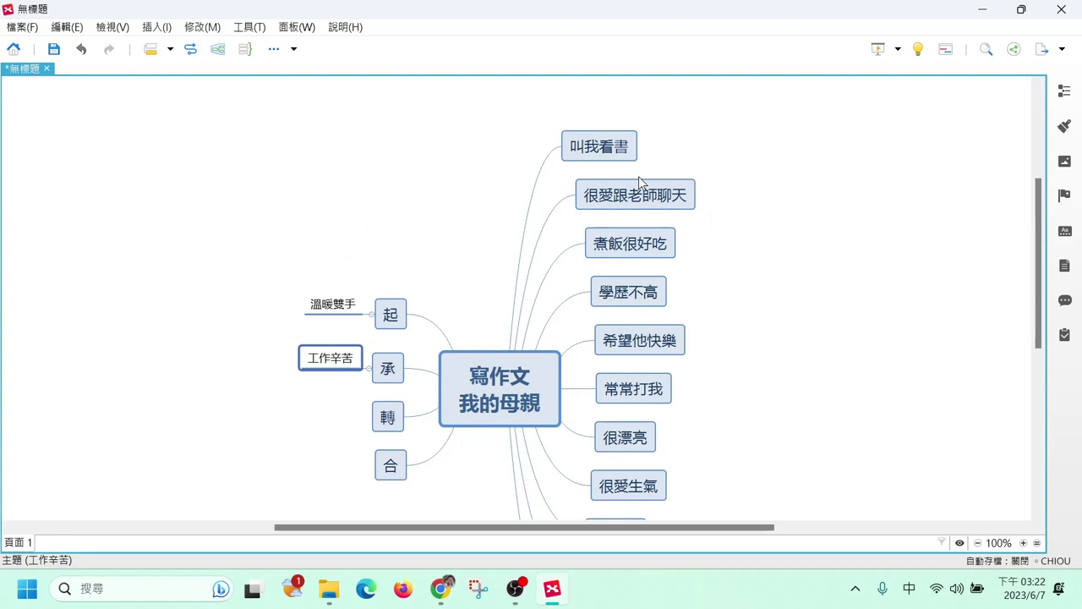
pyautogui.moveTo(615, 153); pyautogui.dragTo(349, 369)
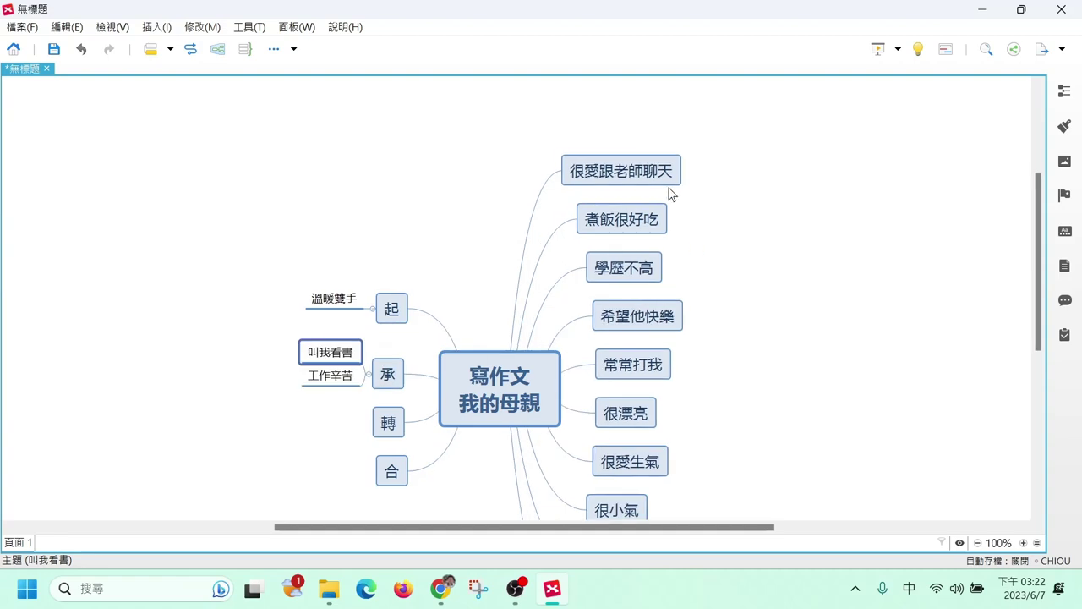
# - Move 很愛跟老師聊天 and 學歷不高 under 起, 煮飯很好吃 under 承, and 希望他快樂 under 合
pyautogui.moveTo(674, 194); pyautogui.dragTo(369, 304)
pyautogui.moveTo(618, 250); pyautogui.dragTo(363, 300)
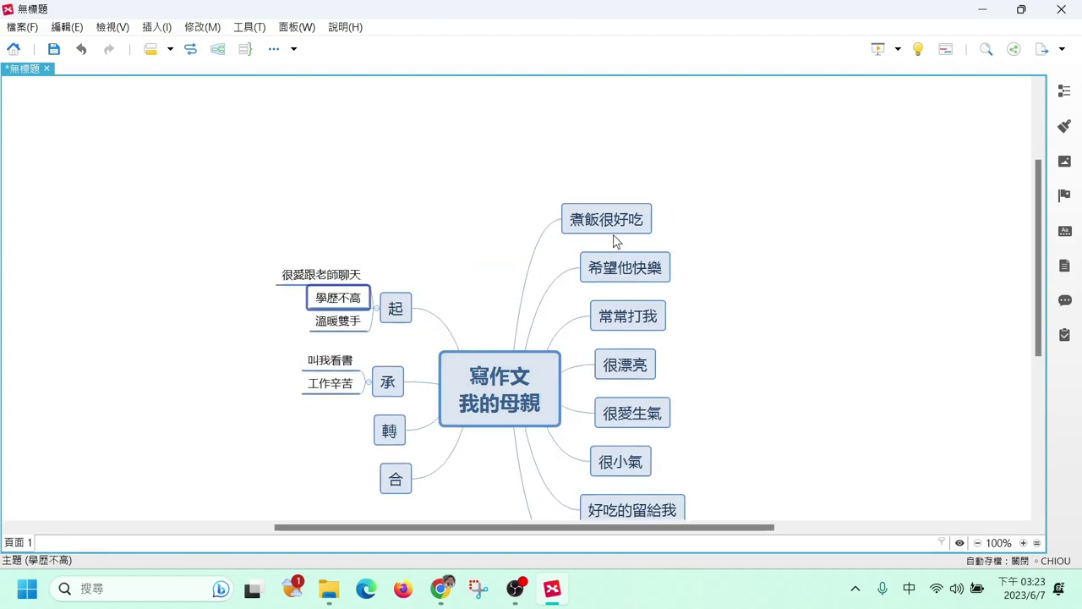
pyautogui.moveTo(611, 221); pyautogui.dragTo(342, 385)
pyautogui.click(628, 113)
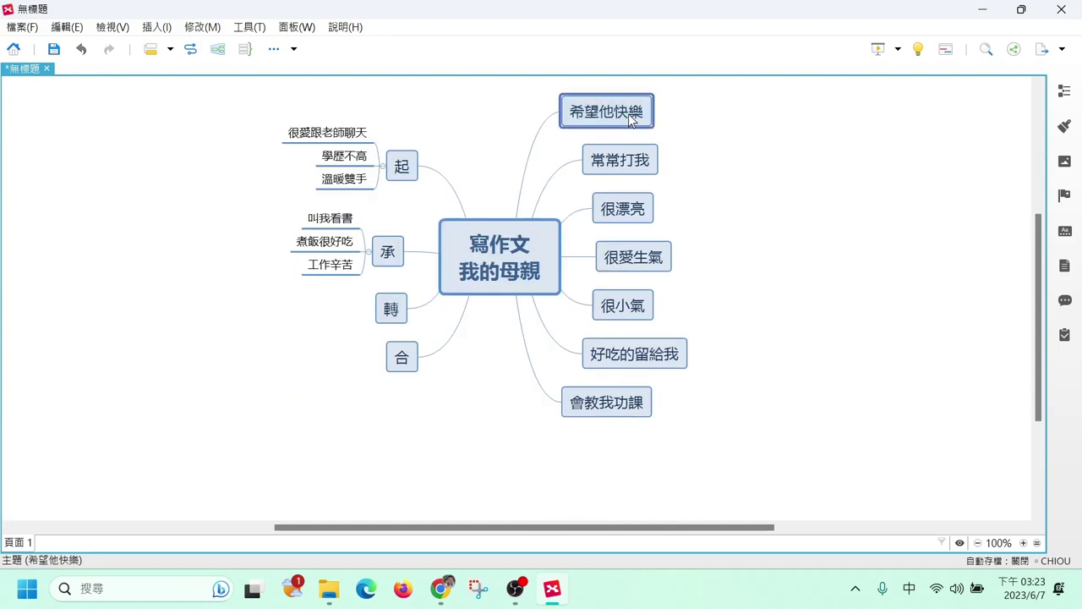
pyautogui.moveTo(628, 113); pyautogui.dragTo(365, 375)
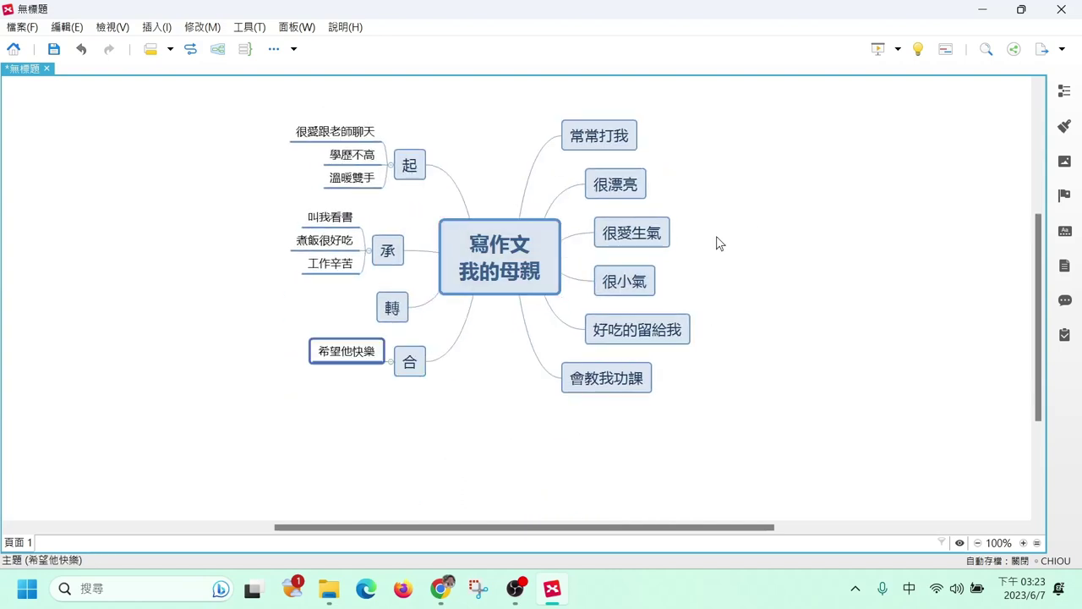
# - Move 很漂亮, 常常打我 and 很愛生氣 under 起, 很小氣 under 承, and 好吃的留給我 and 會教我功課 under 轉
pyautogui.moveTo(621, 185); pyautogui.dragTo(377, 175)
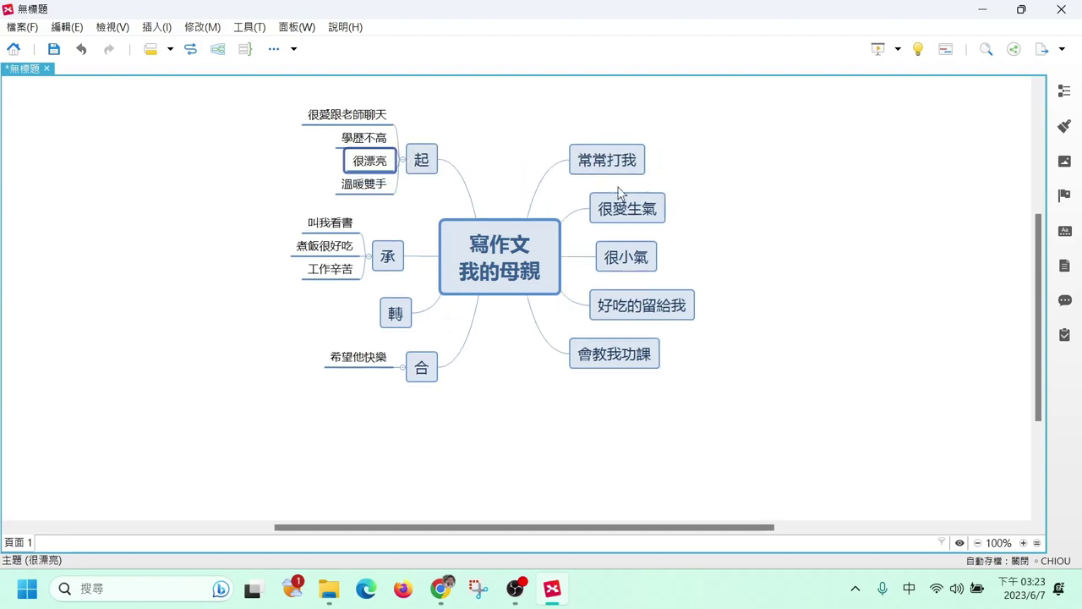
pyautogui.moveTo(623, 169); pyautogui.dragTo(376, 159)
pyautogui.moveTo(613, 193); pyautogui.dragTo(360, 269)
pyautogui.moveTo(671, 224); pyautogui.dragTo(350, 342)
pyautogui.moveTo(640, 227); pyautogui.dragTo(365, 345)
pyautogui.scroll(1, 608, 333)
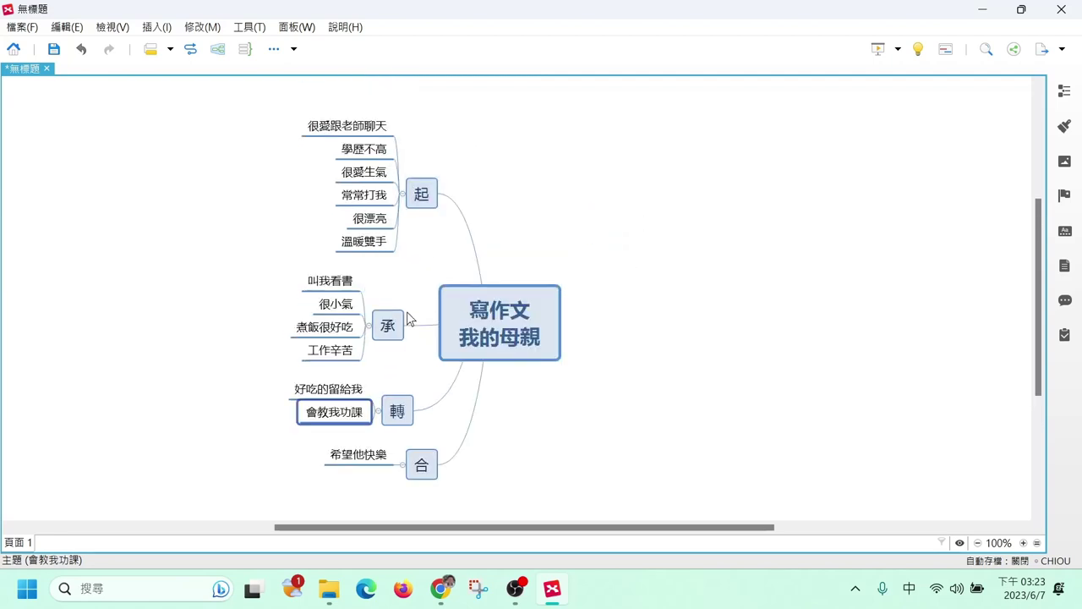
# - Move 起 and 承 to the right side of the central topic, and place 合 above 轉 on the left side
pyautogui.moveTo(425, 194); pyautogui.dragTo(602, 297)
pyautogui.moveTo(423, 257); pyautogui.dragTo(553, 439)
pyautogui.moveTo(417, 358); pyautogui.dragTo(469, 239)
pyautogui.click(533, 160)
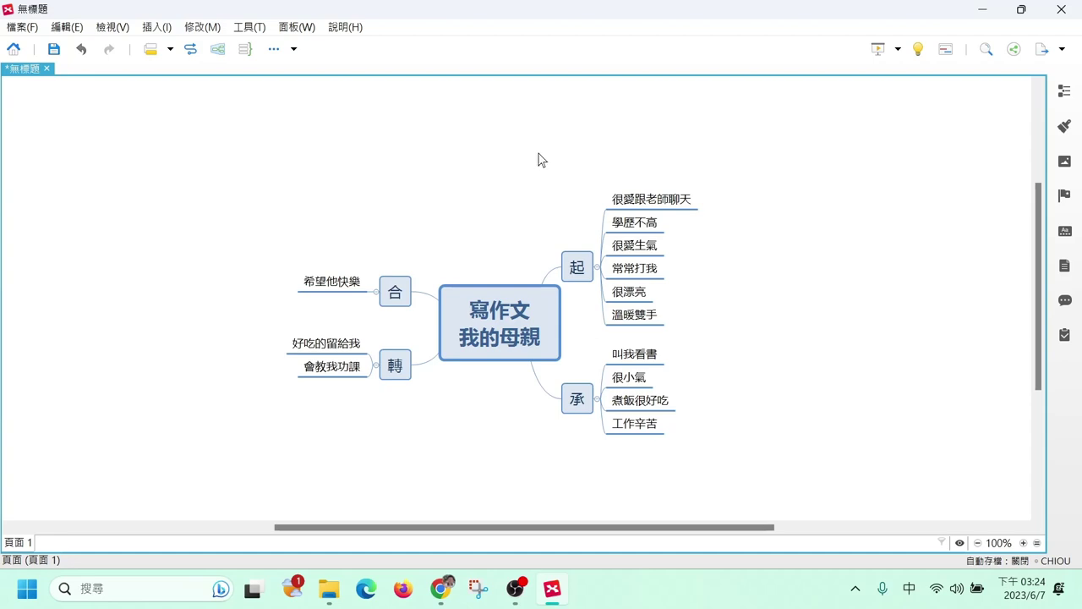
# - Add three new subtopics under 合, below 希望他快樂, keeping their default names
pyautogui.click(409, 290)
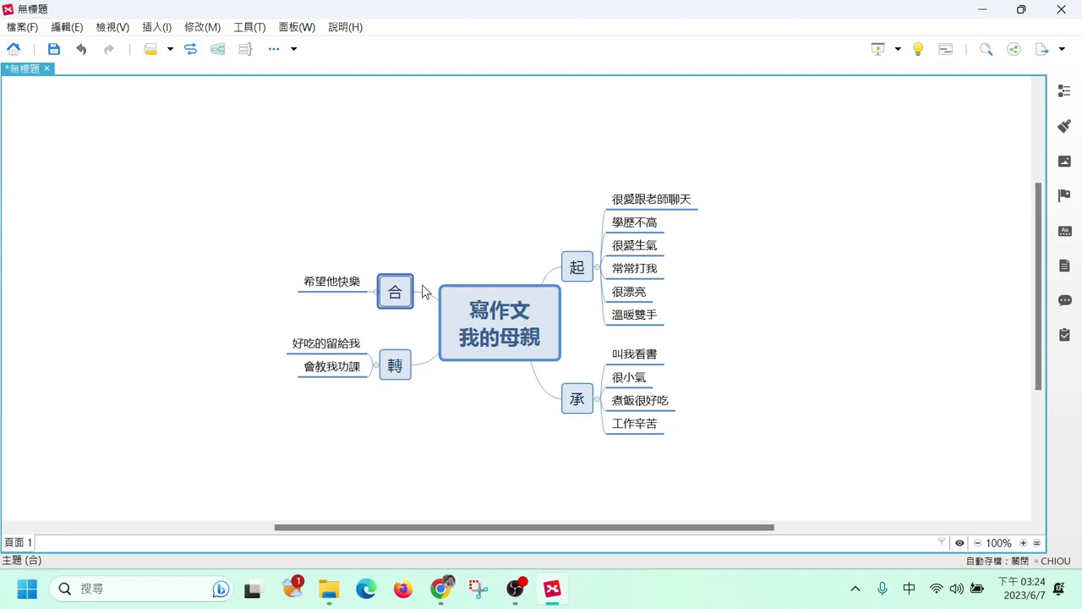
pyautogui.press('Tab')
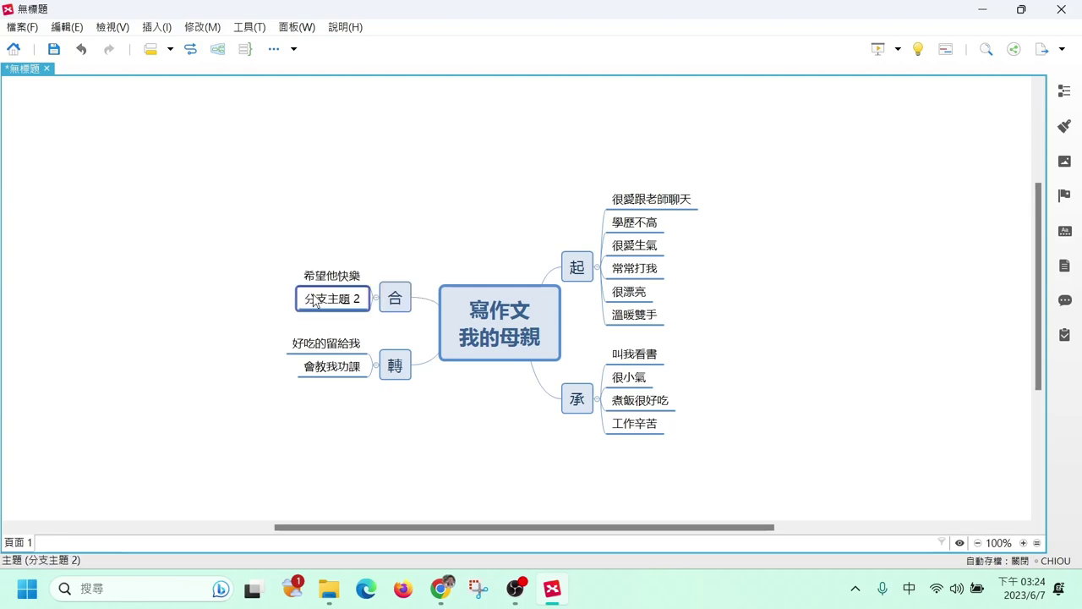
pyautogui.press('Return')
pyautogui.press('Return')
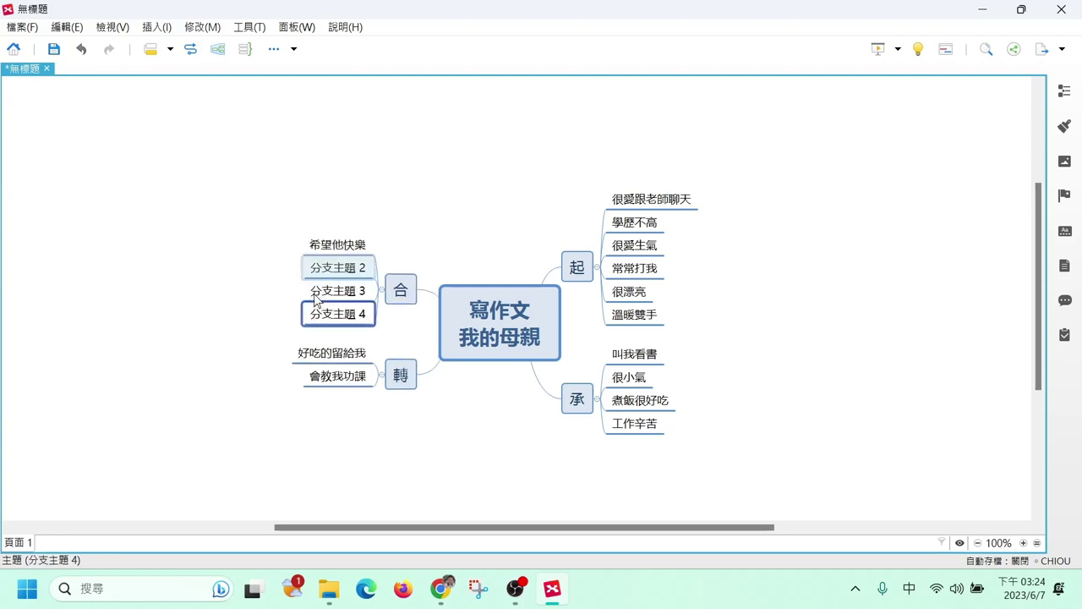
# - Insert two default-named subtopics under 轉, between 好吃的留給我 and 會教我功課
pyautogui.click(405, 374)
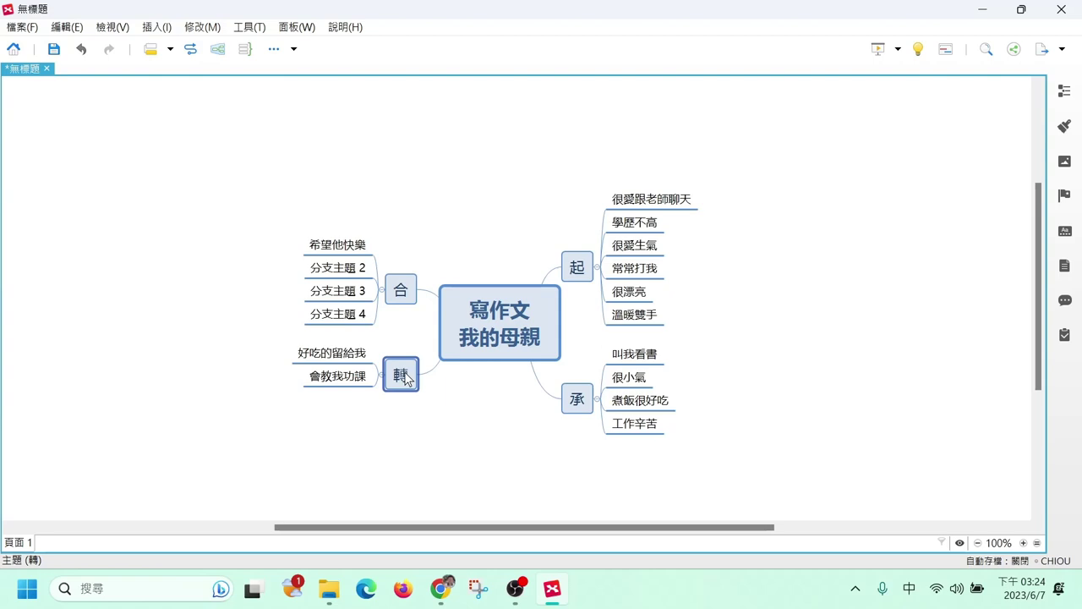
pyautogui.press('Left')
pyautogui.press('Return')
pyautogui.press('Return')
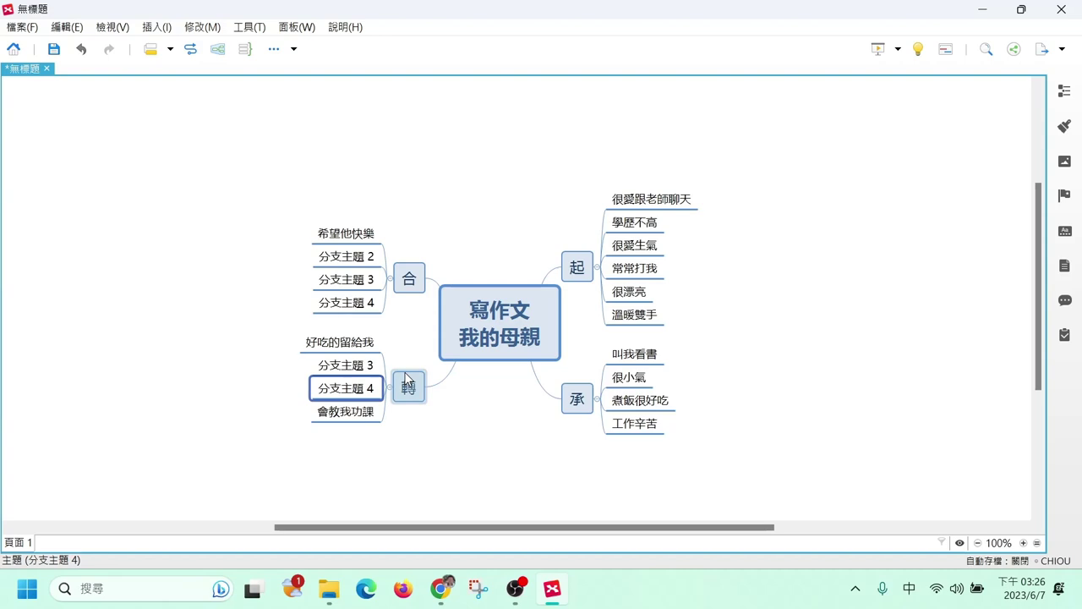
# - Switch to the Canva slides on mind map tool skills in Chrome, show them full screen and advance to slide 2
pyautogui.click(442, 592)
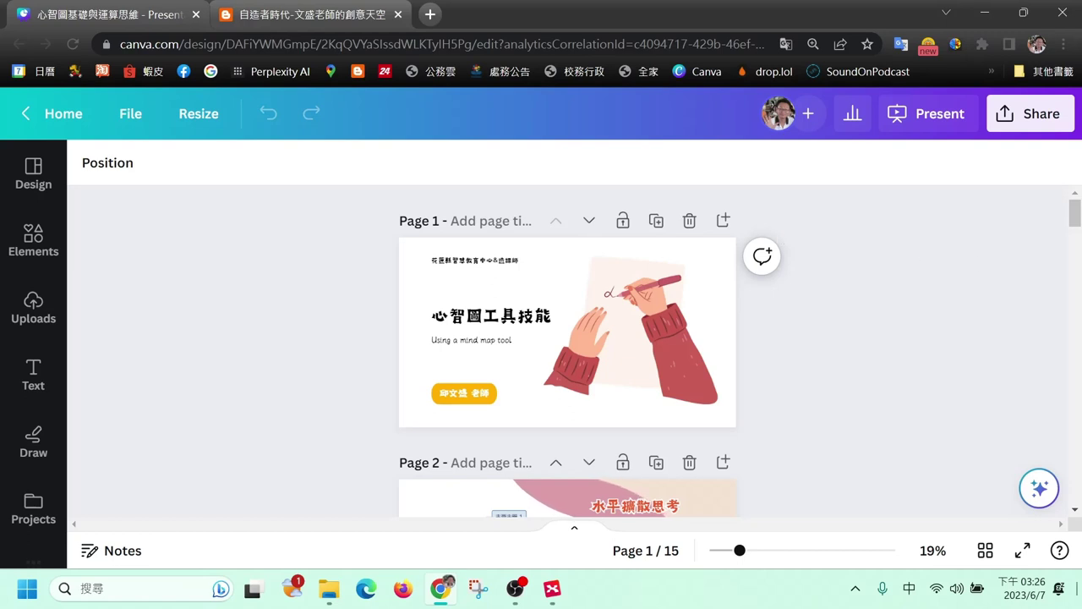
pyautogui.click(1027, 551)
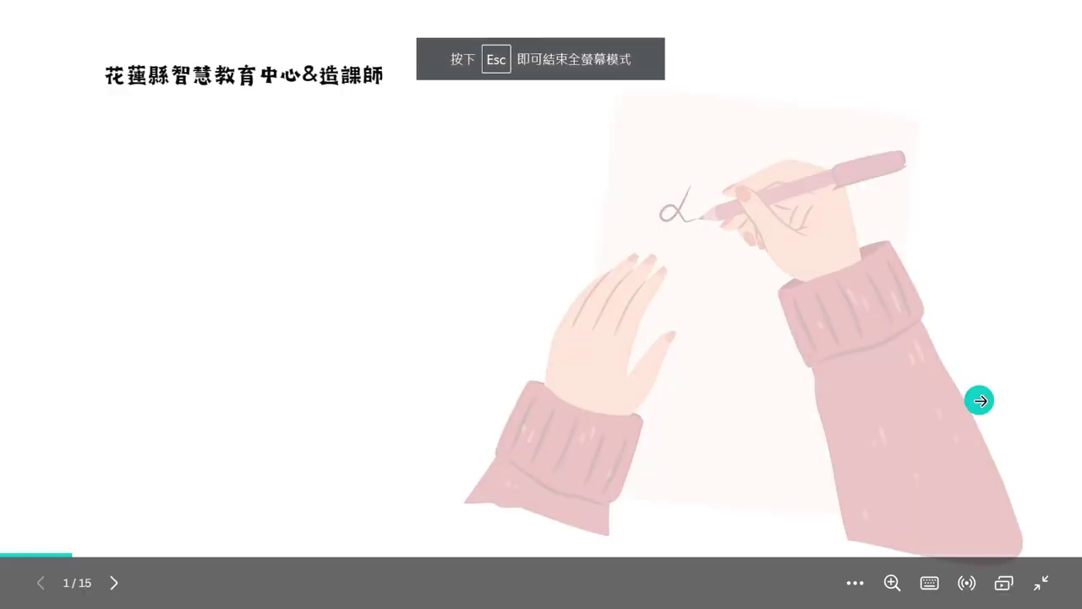
pyautogui.click(980, 400)
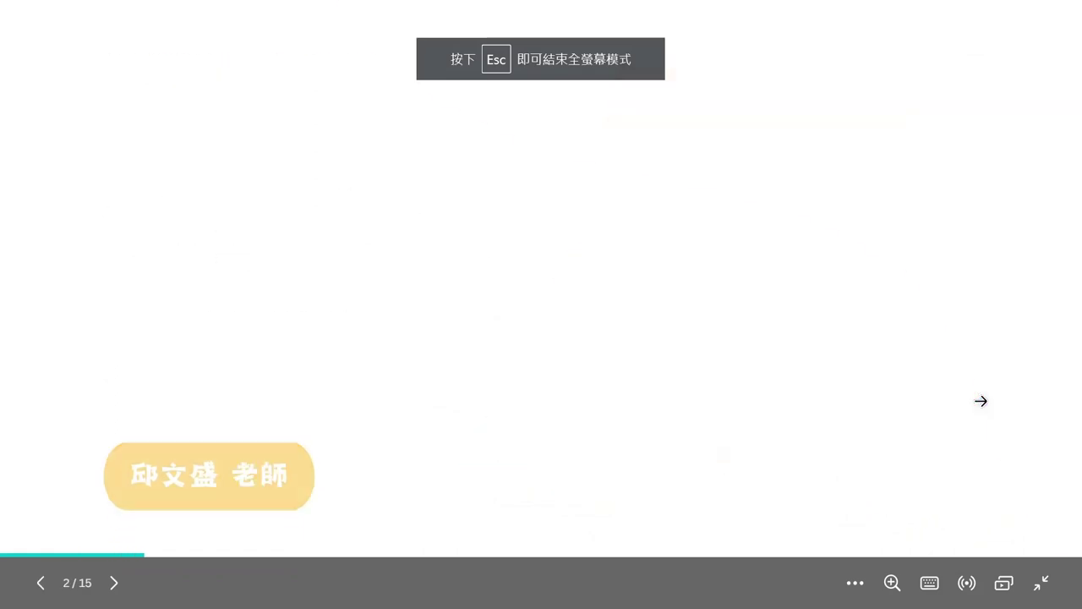
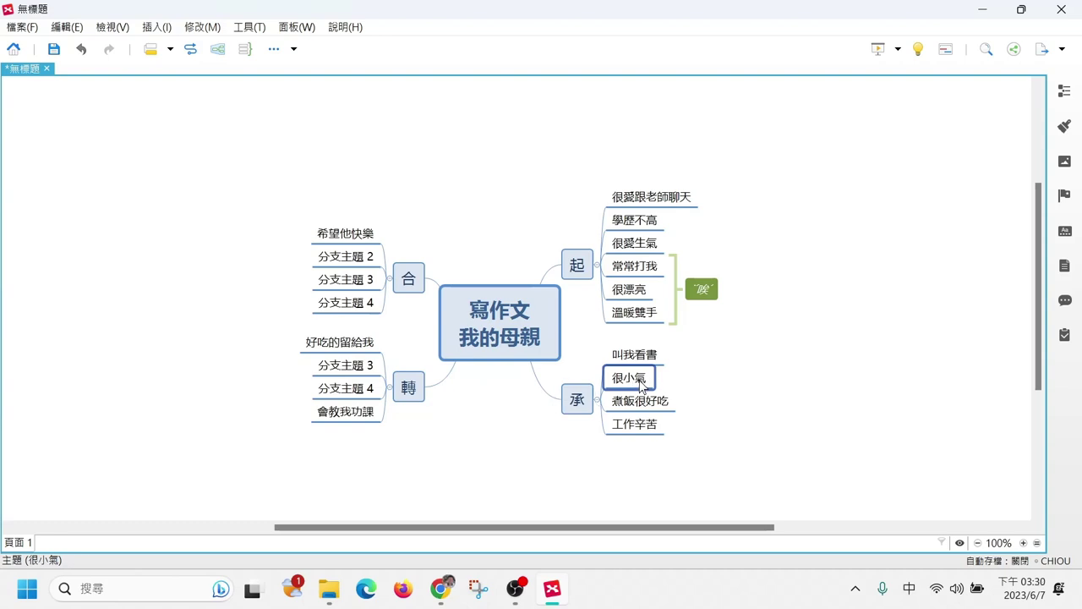
# - Draw a relationship from 很小氣 to 好吃的留給我 and curve it below the 轉 branch
pyautogui.click(194, 52)
pyautogui.click(334, 345)
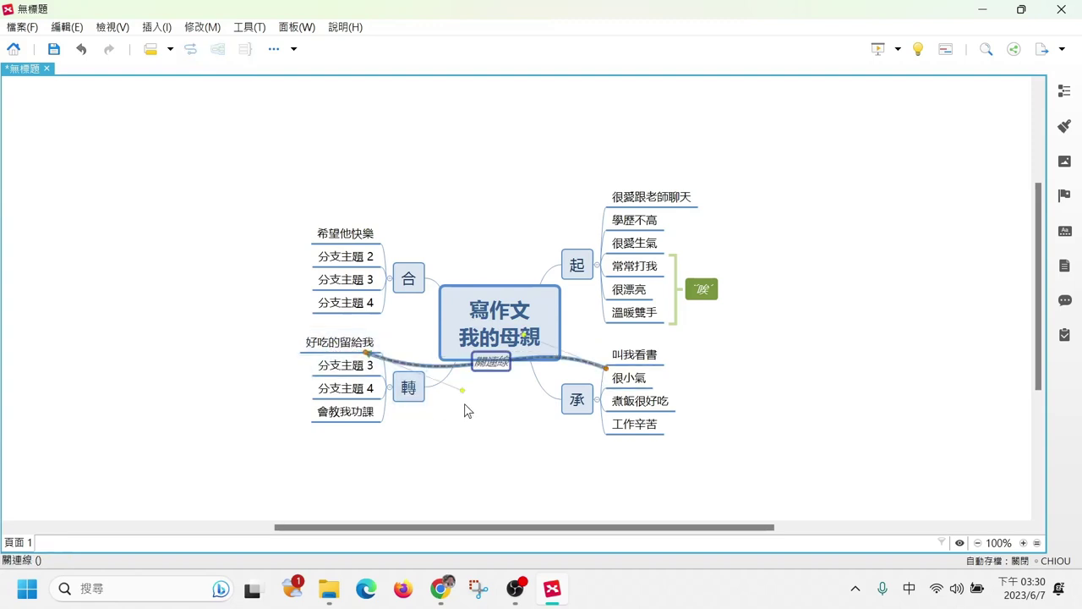
pyautogui.moveTo(463, 390); pyautogui.dragTo(245, 423)
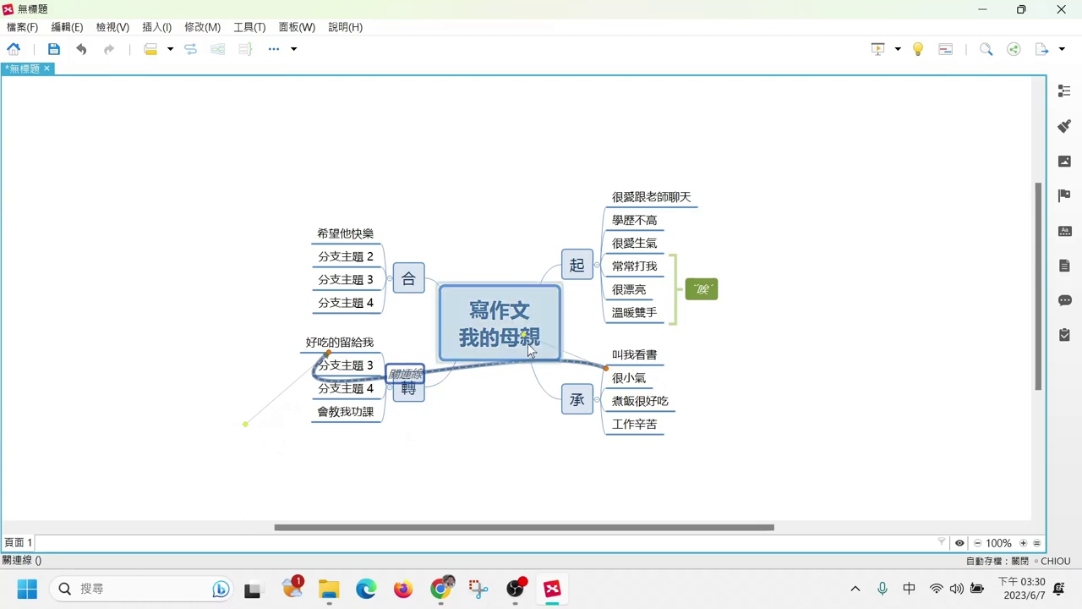
pyautogui.moveTo(523, 336); pyautogui.dragTo(356, 489)
pyautogui.click(553, 481)
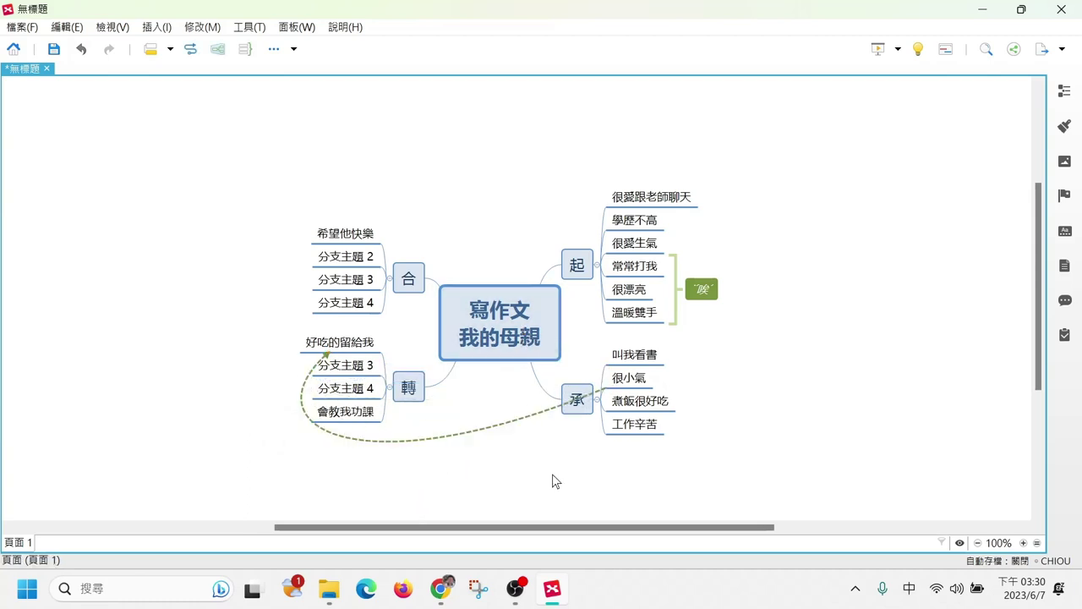
# - Label the relationship between 很小氣 and 好吃的留給我 as ghdgcjfhkgjh
pyautogui.click(375, 443)
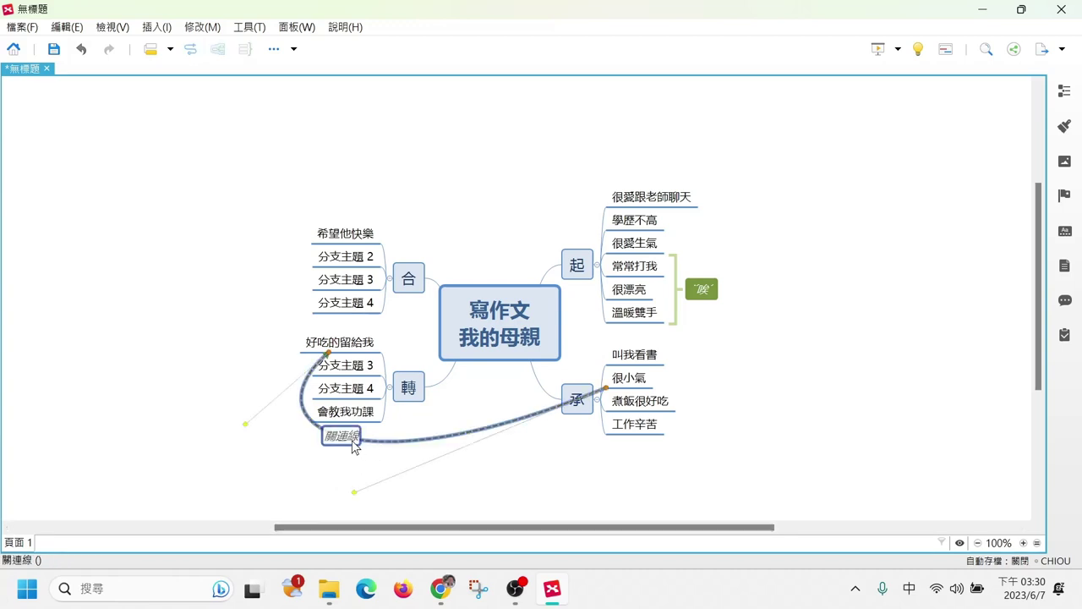
pyautogui.doubleClick(352, 441)
pyautogui.write('ㄕㄨㄛ')
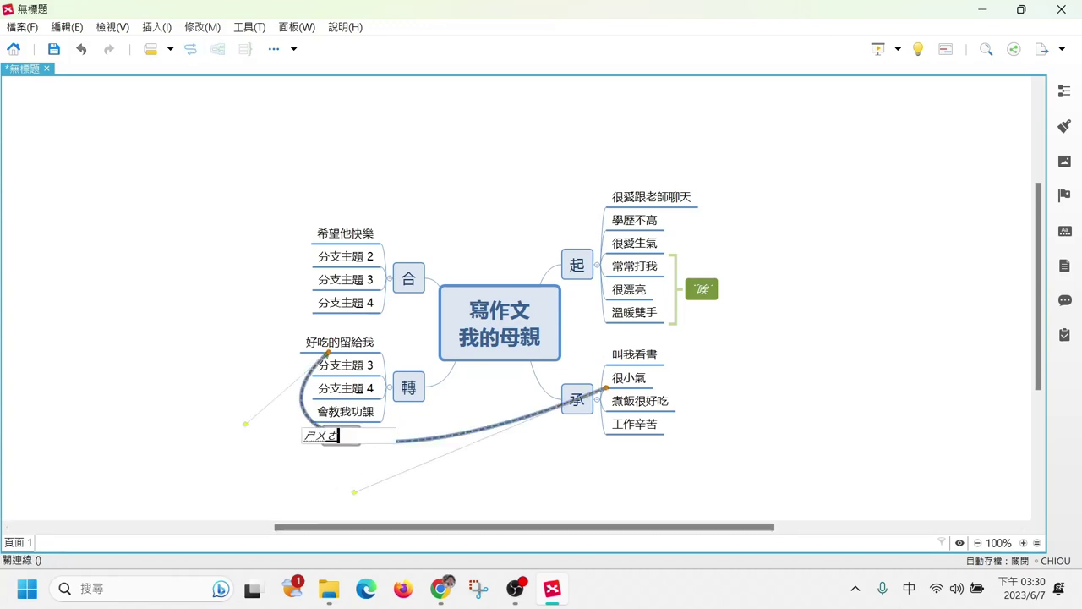
pyautogui.press('shift')
pyautogui.write('ghdgcjfhkgjh')
pyautogui.press('Return')
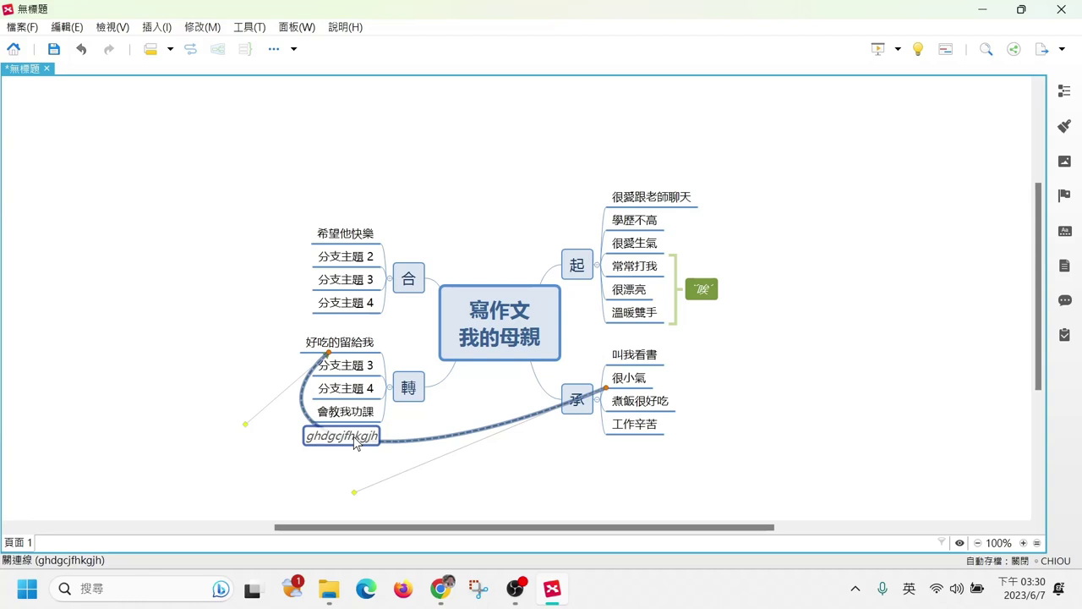
pyautogui.click(230, 332)
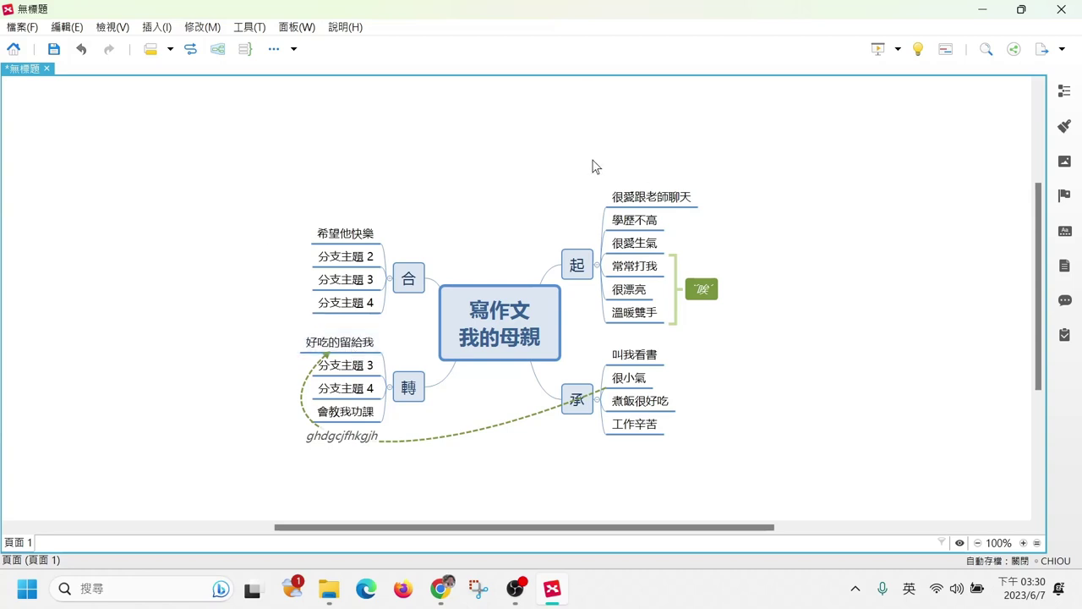
pyautogui.moveTo(269, 193); pyautogui.dragTo(412, 326)
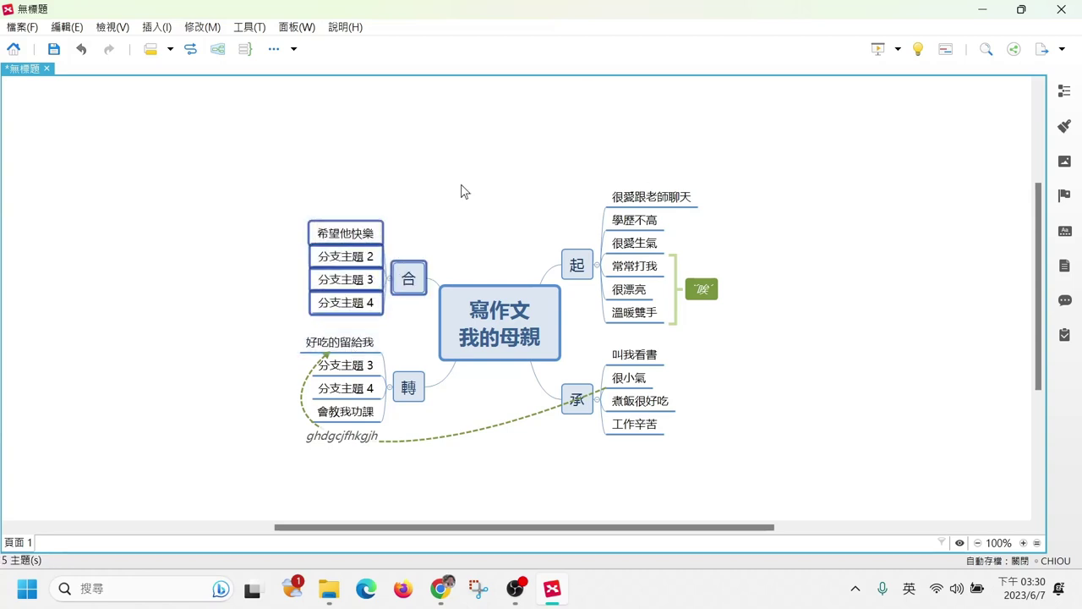
pyautogui.click(218, 48)
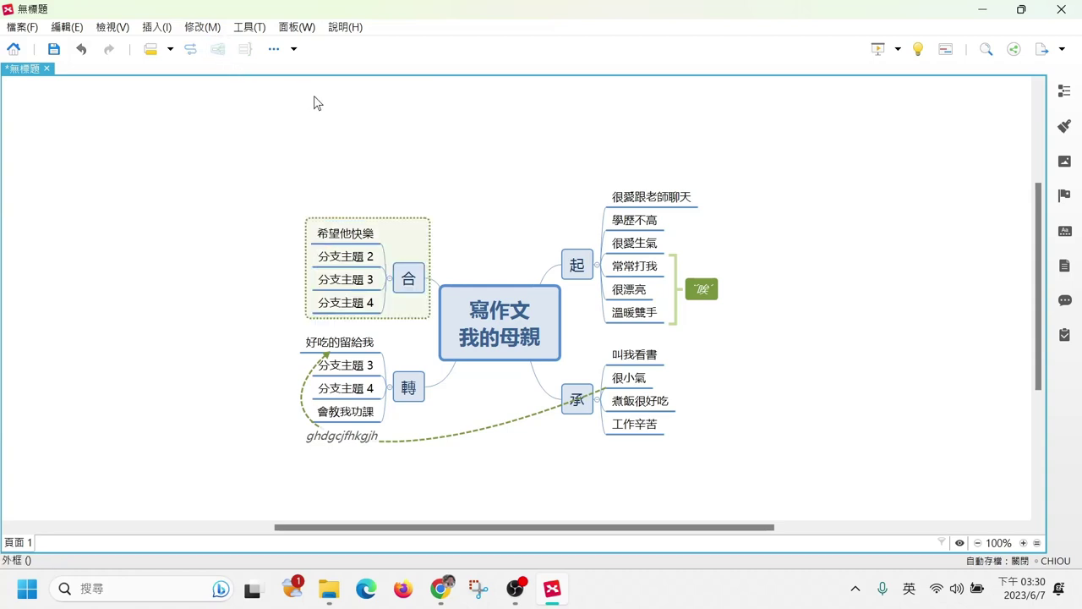
pyautogui.click(339, 219)
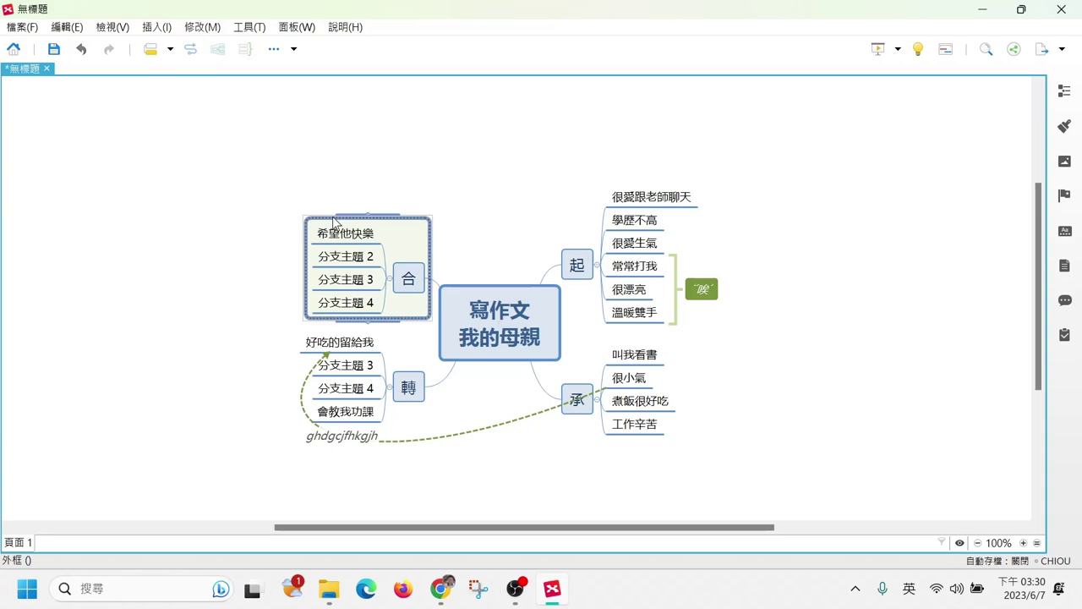
pyautogui.click(335, 221)
pyautogui.write('1223456789')
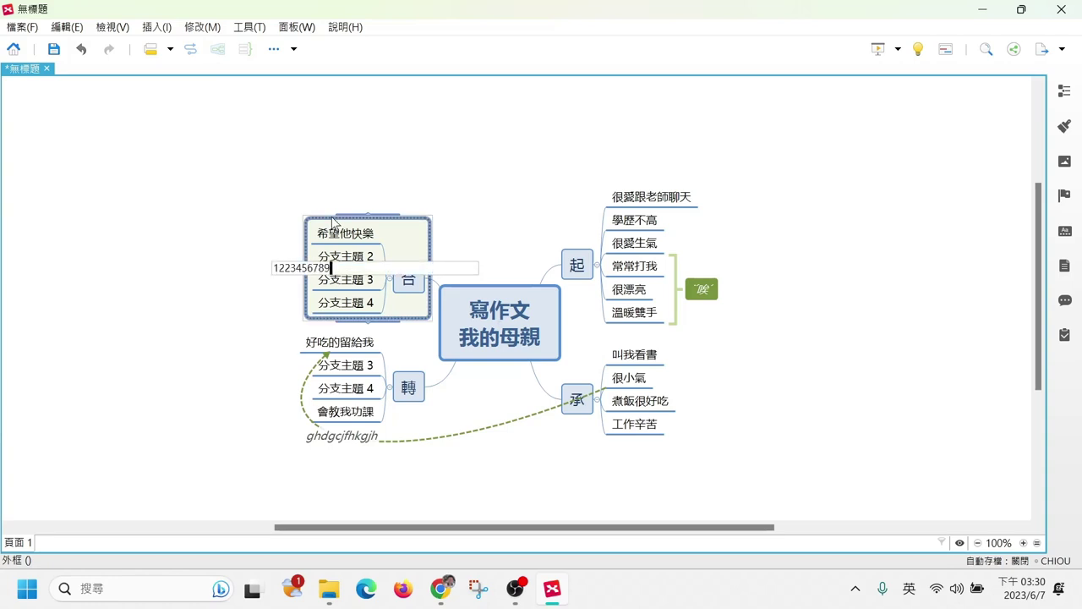
pyautogui.press('Return')
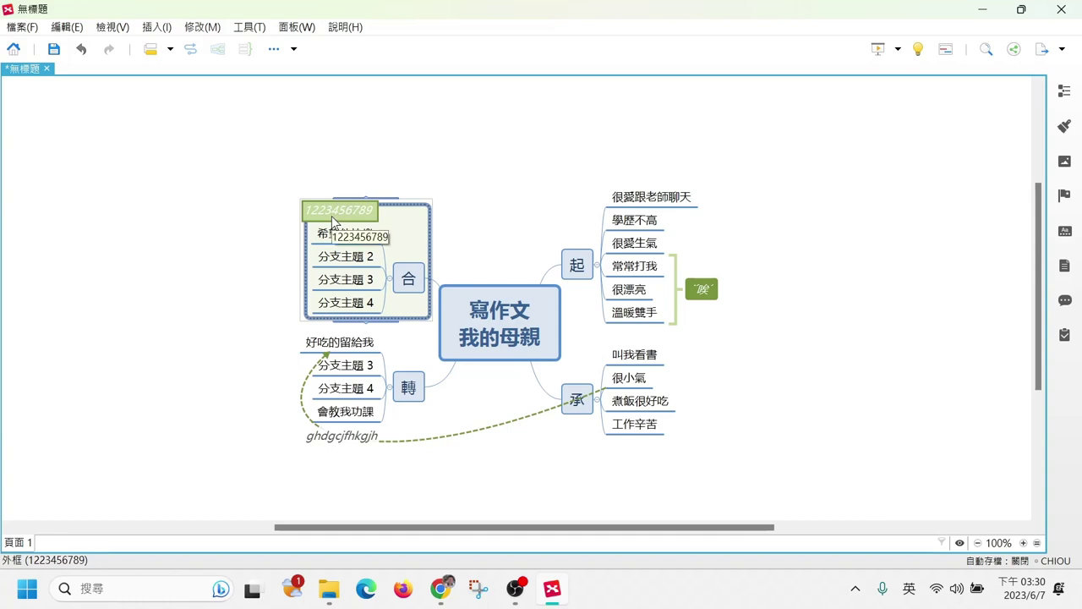
pyautogui.click(800, 225)
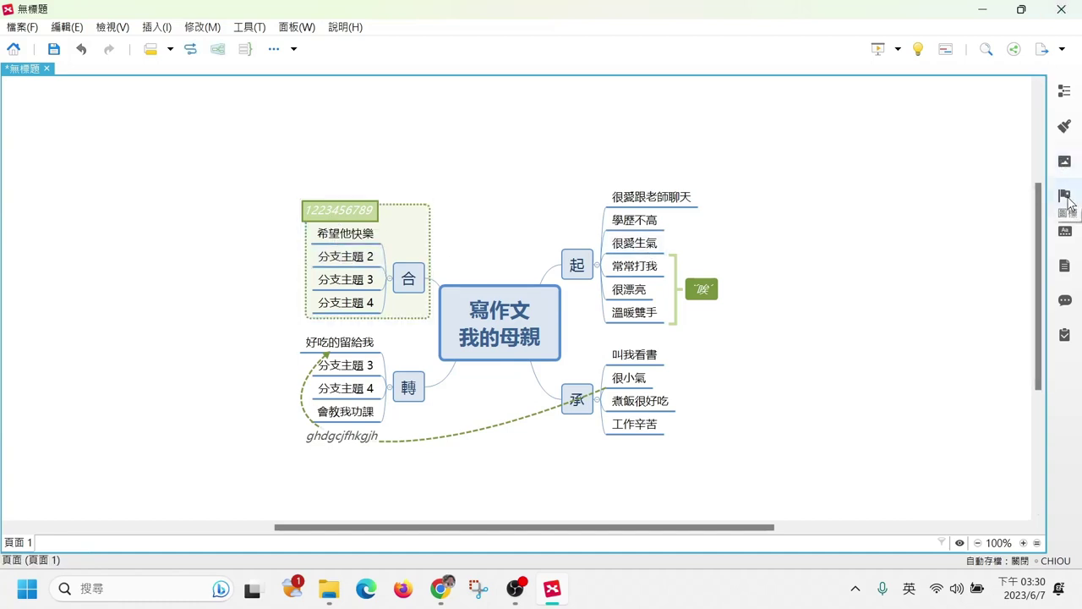
# - Mark the first four subtopics under 起, from 很愛跟老師聊天 to 常常打我, with task priorities 1, 2, 3 and 4 in order
pyautogui.click(1068, 201)
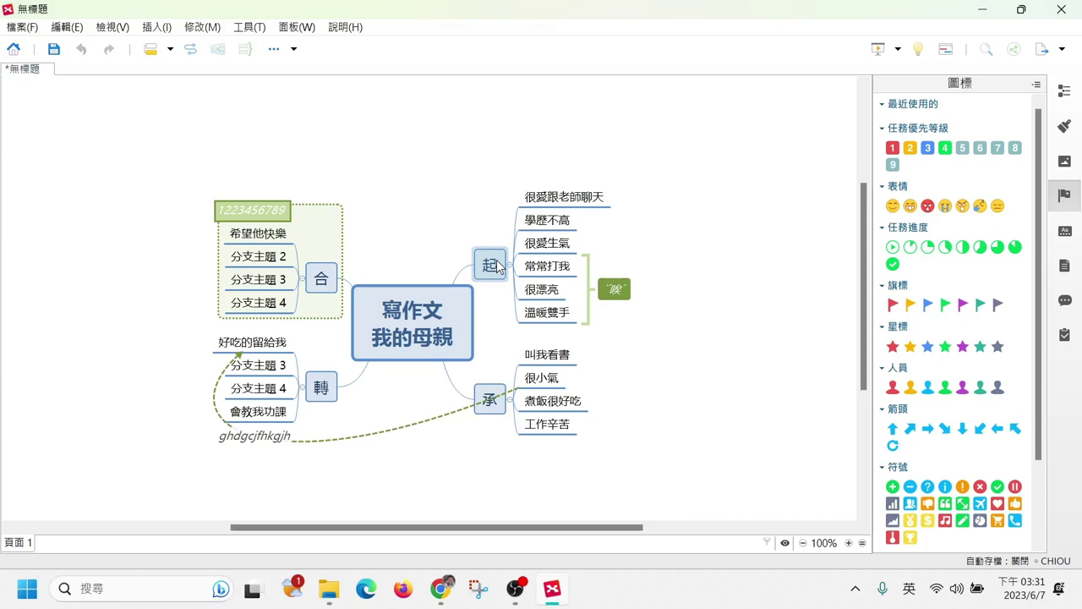
pyautogui.moveTo(628, 167); pyautogui.dragTo(553, 316)
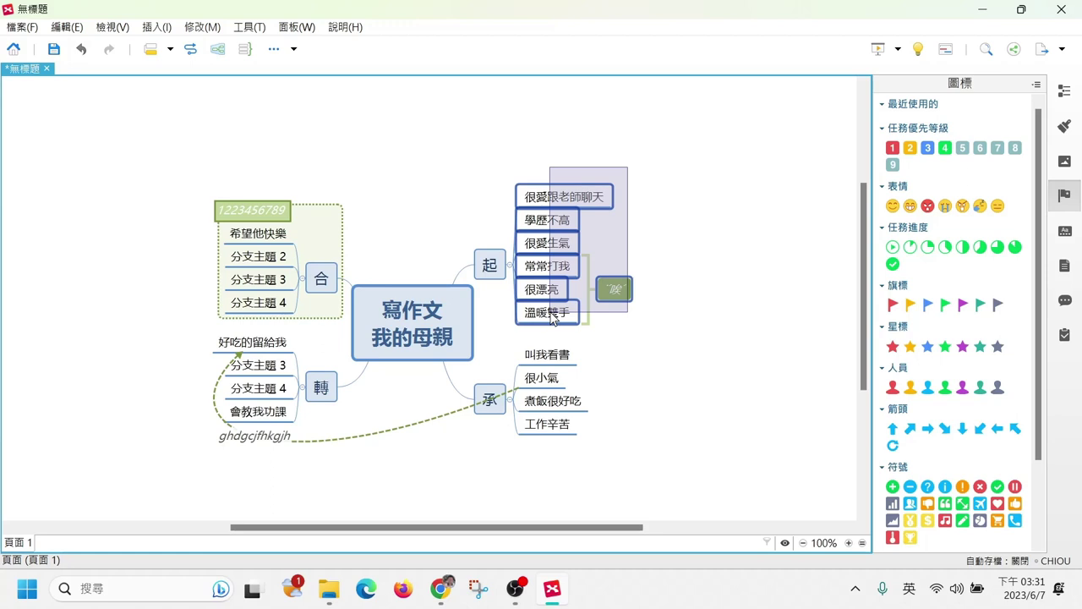
pyautogui.moveTo(551, 316); pyautogui.dragTo(640, 234)
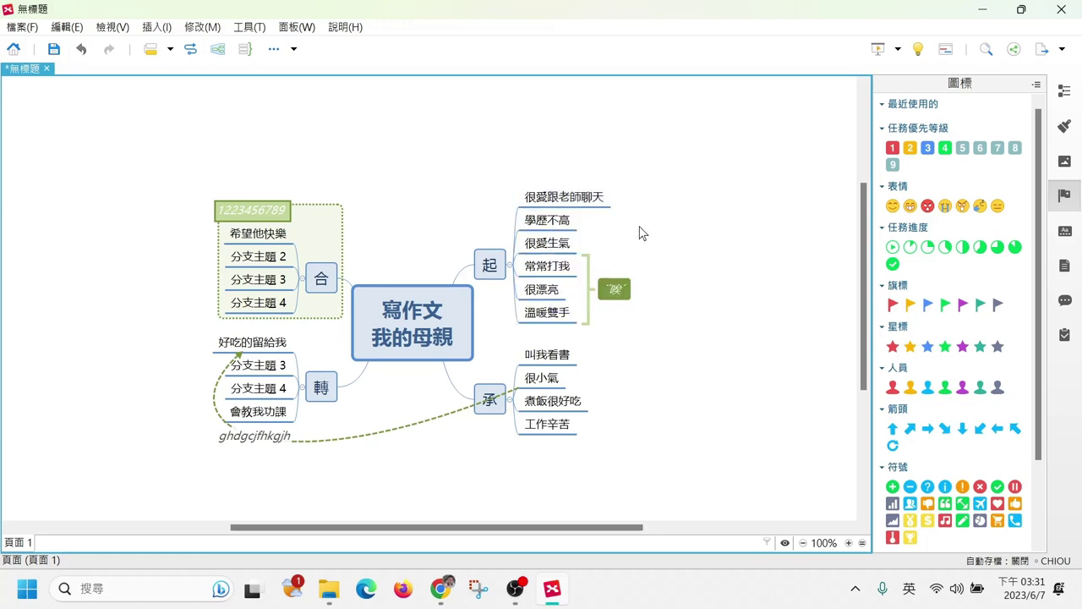
pyautogui.click(558, 203)
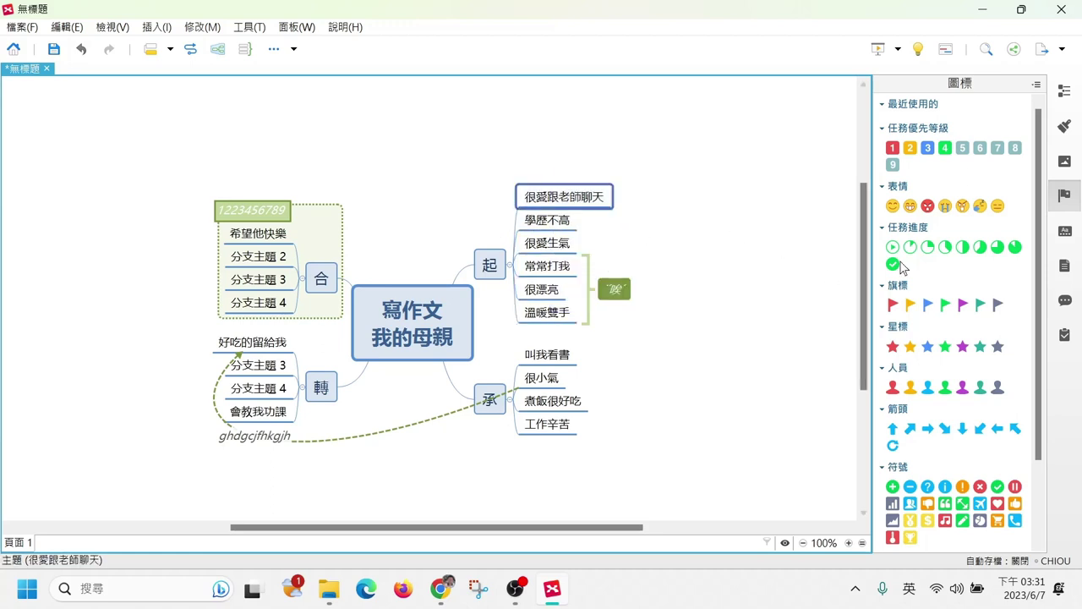
pyautogui.click(892, 149)
pyautogui.press('Down')
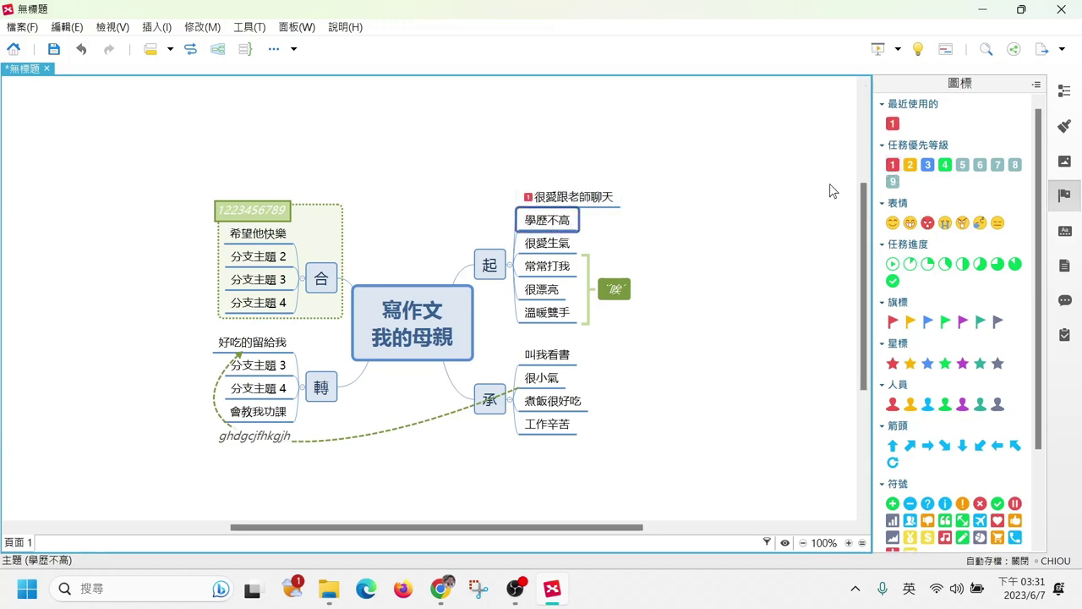
pyautogui.hotkey('ctrl', '2')
pyautogui.press('Down')
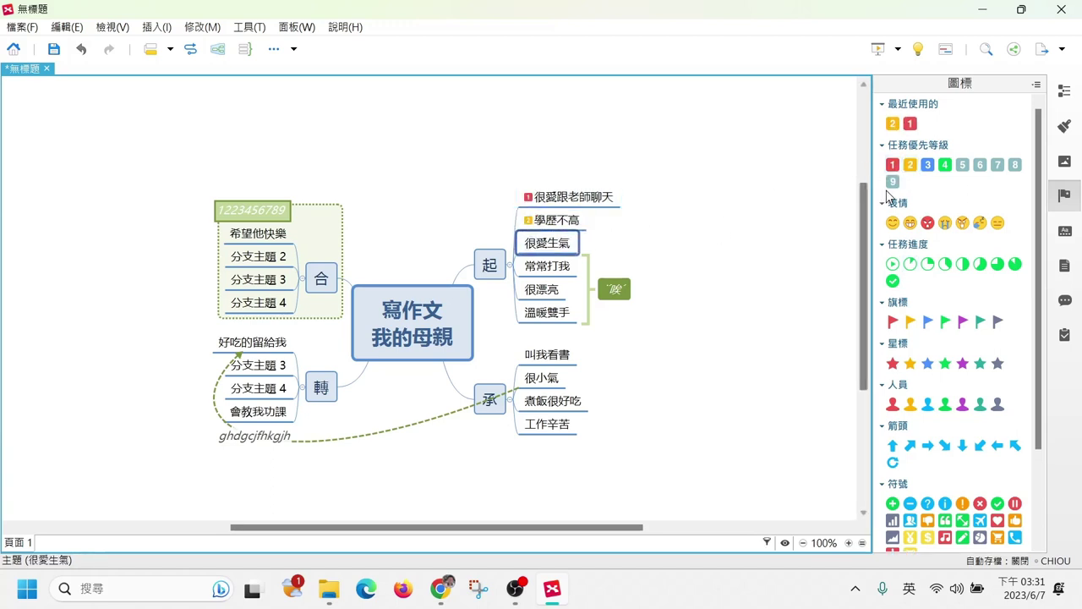
pyautogui.click(927, 164)
pyautogui.press('Down')
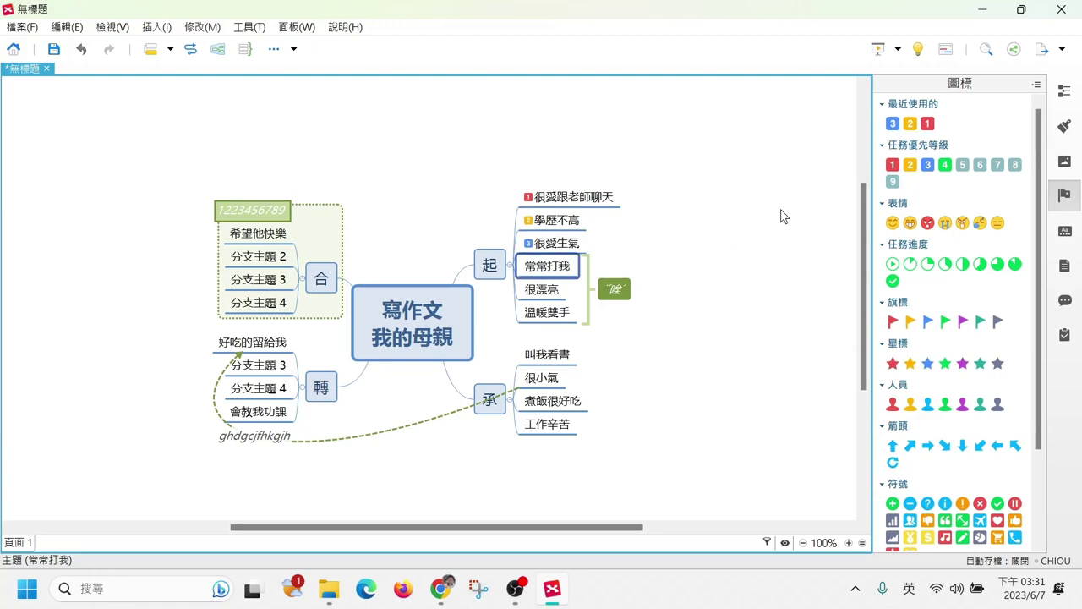
pyautogui.click(946, 164)
pyautogui.click(759, 218)
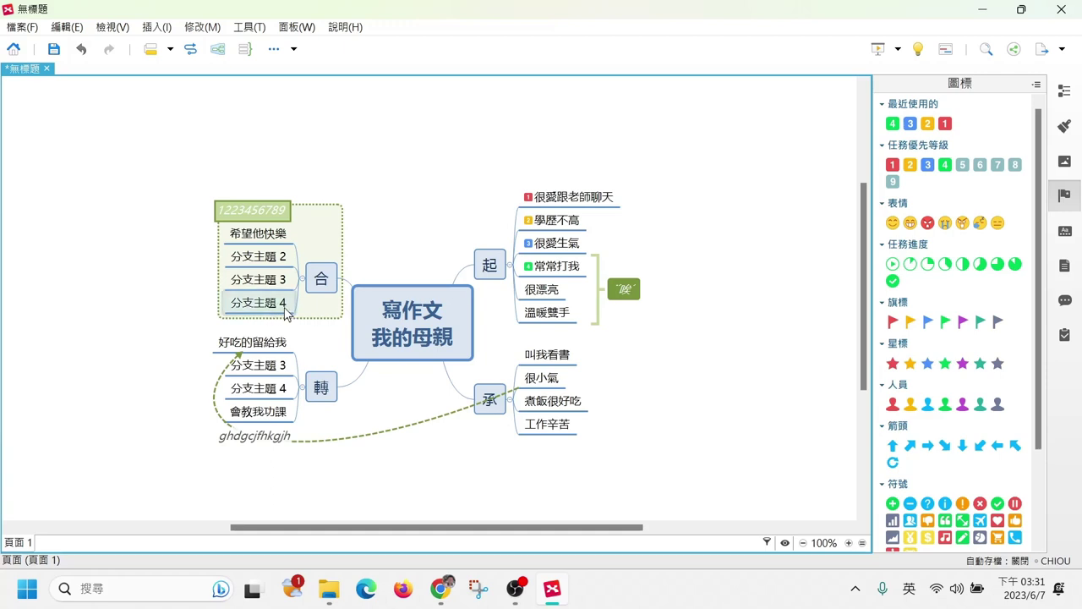
# - Add a one-quarter task progress marker to 叫我看書 and a seven-eighths one to 很小氣
pyautogui.click(551, 363)
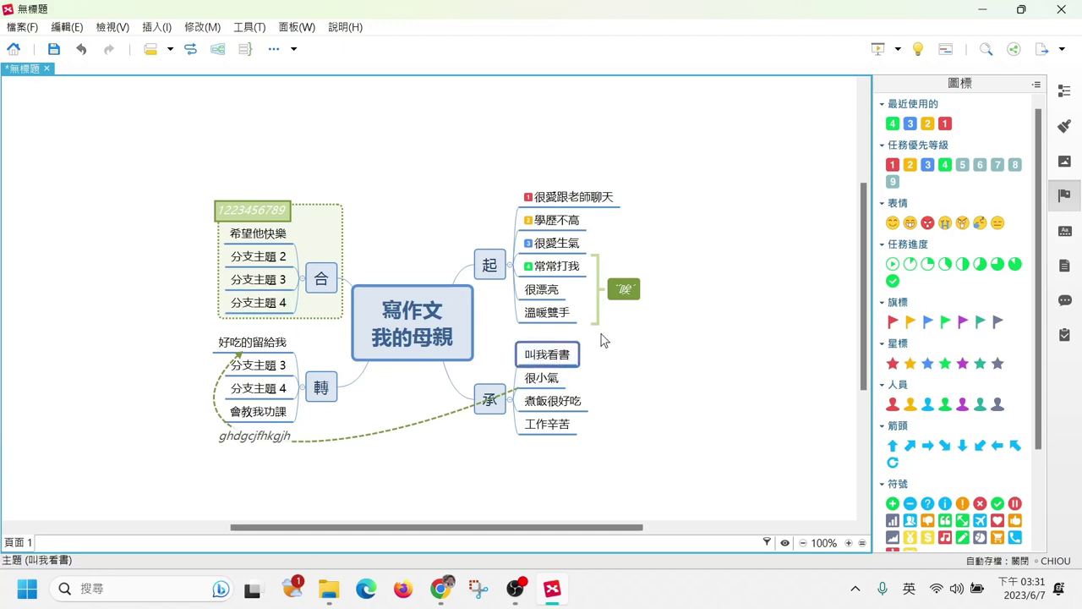
pyautogui.click(928, 265)
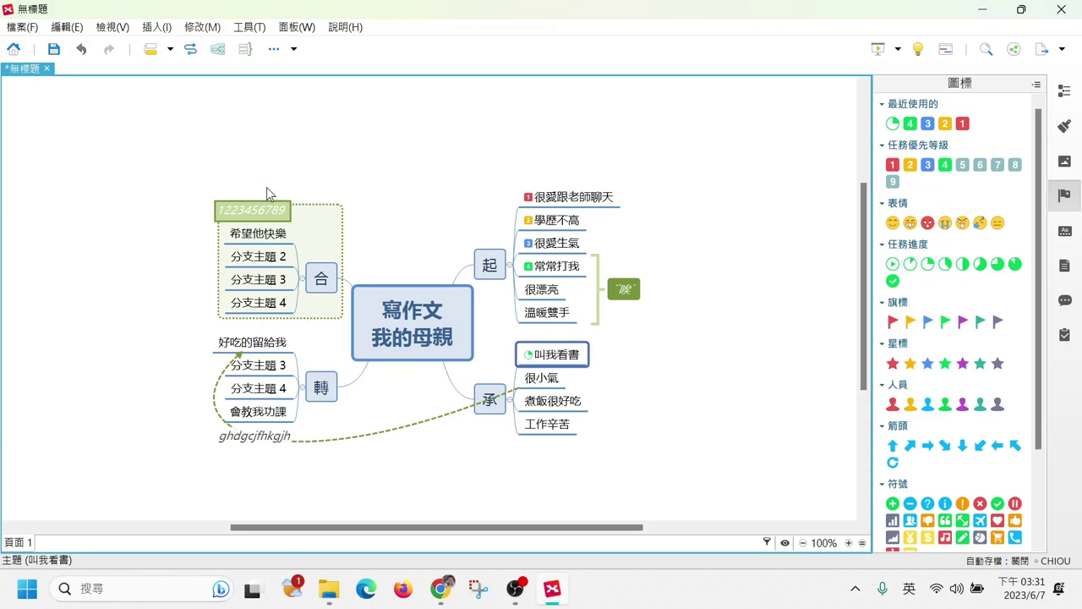
pyautogui.click(556, 379)
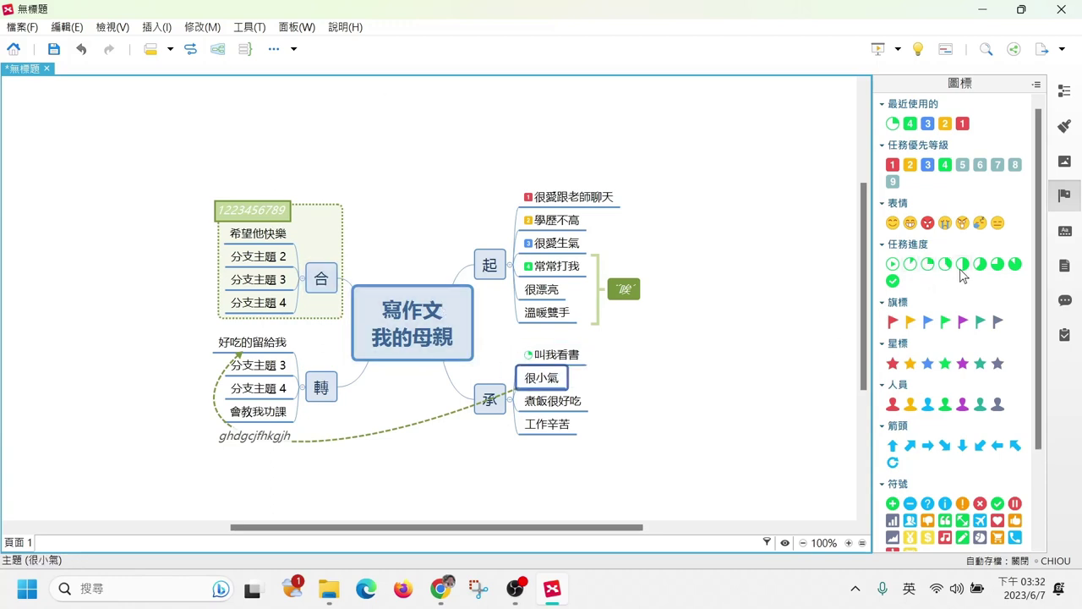
pyautogui.click(1015, 264)
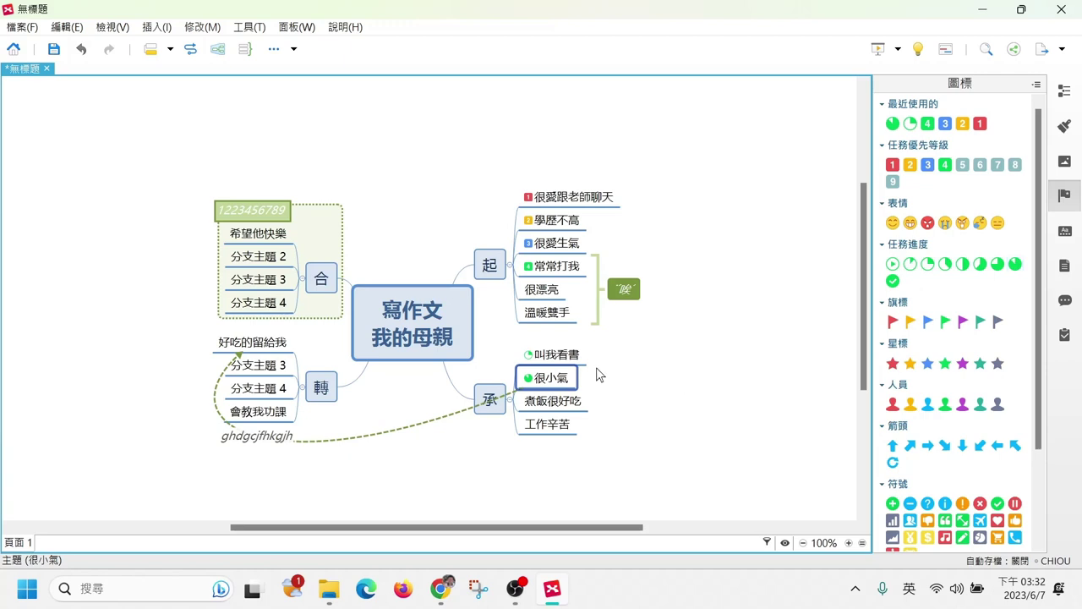
# - Add a completed task progress marker to 煮飯很好吃 and a red star marker to 轉
pyautogui.click(553, 401)
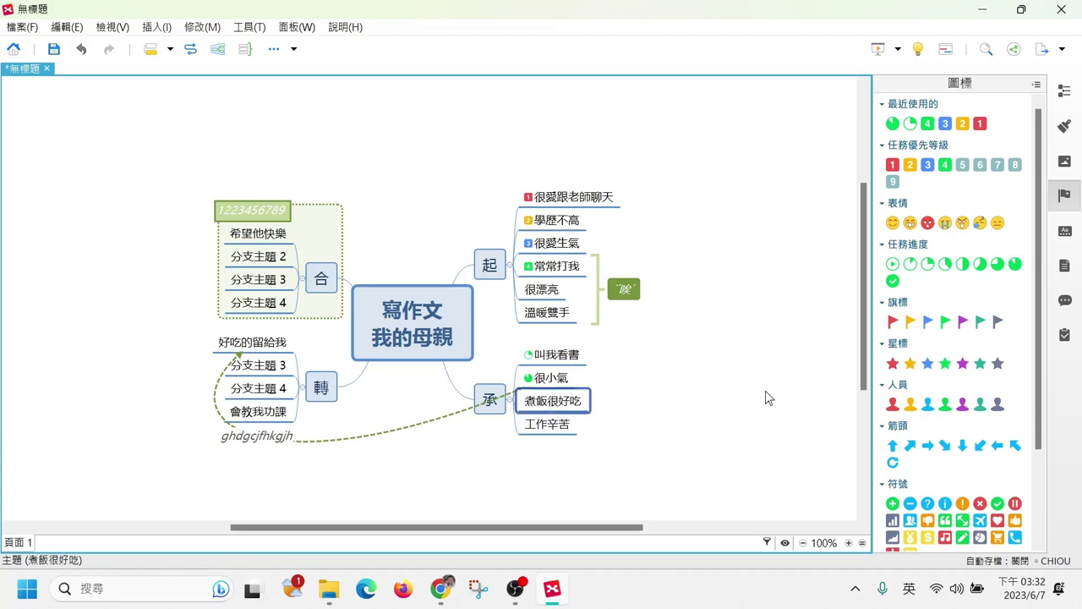
pyautogui.click(892, 280)
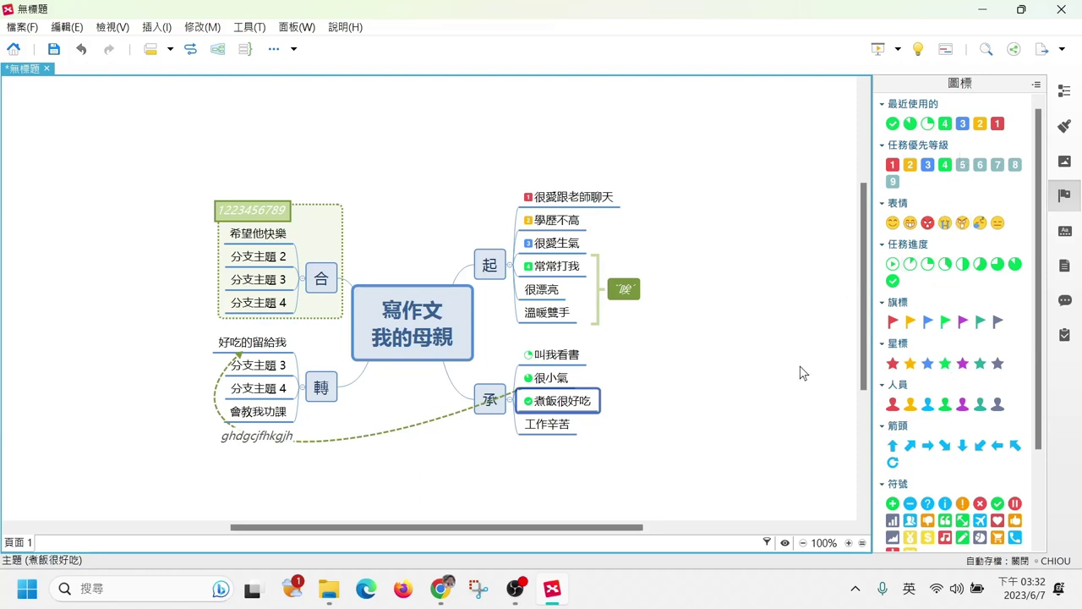
pyautogui.click(331, 398)
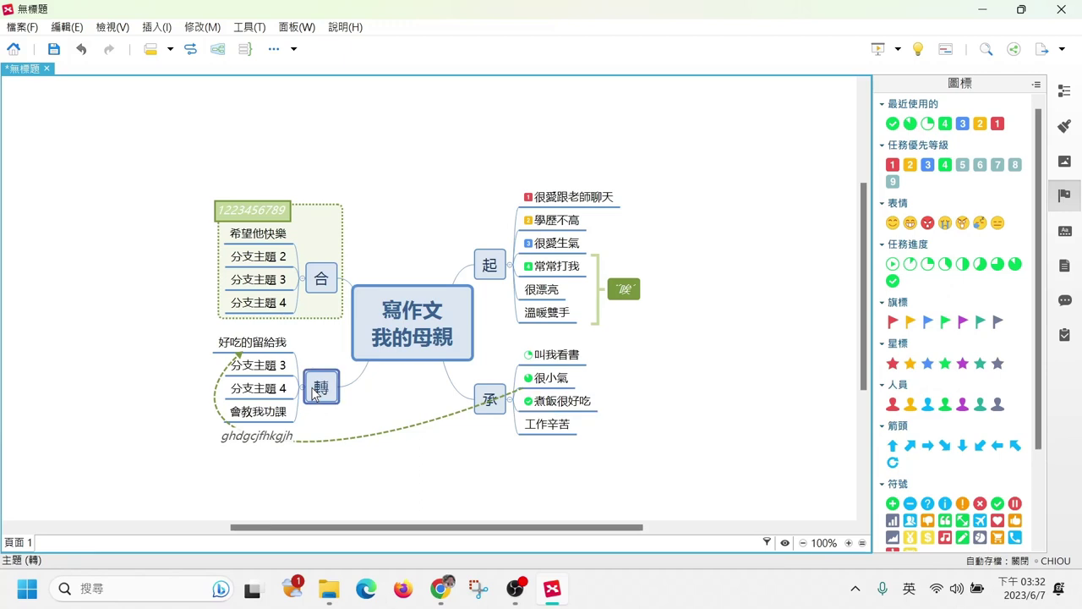
pyautogui.click(893, 364)
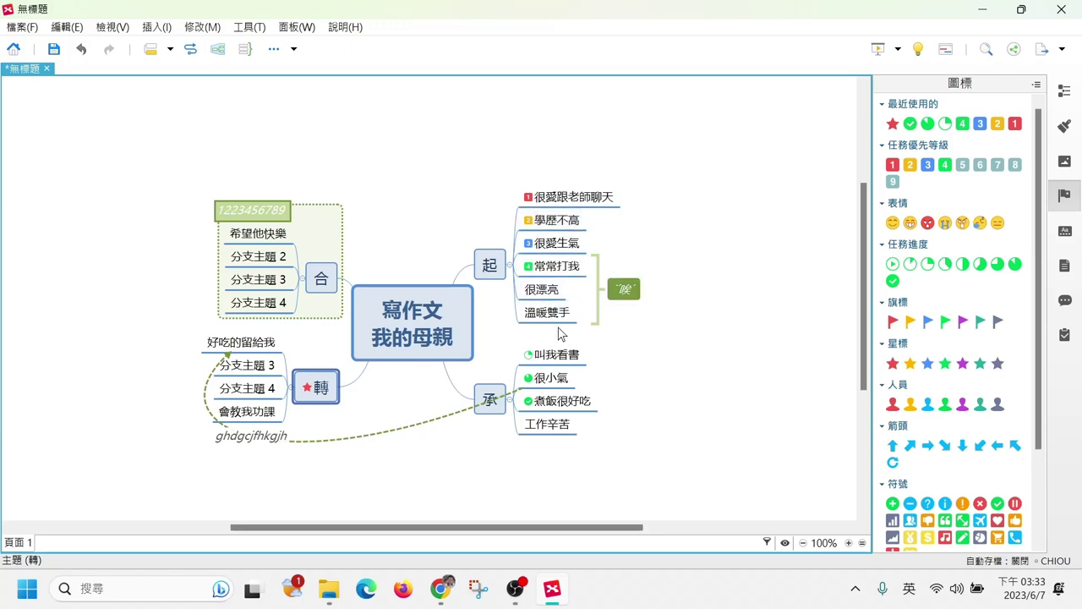
# - Look through the elements that can be inserted on the 叫我看書 topic, including 超連結
pyautogui.click(562, 360)
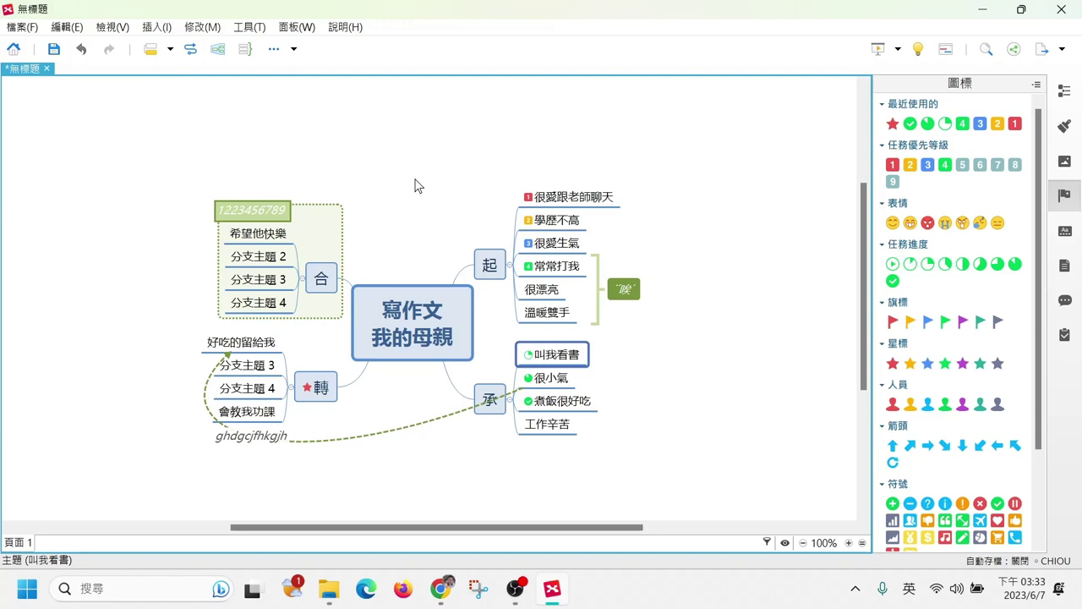
pyautogui.rightClick(551, 356)
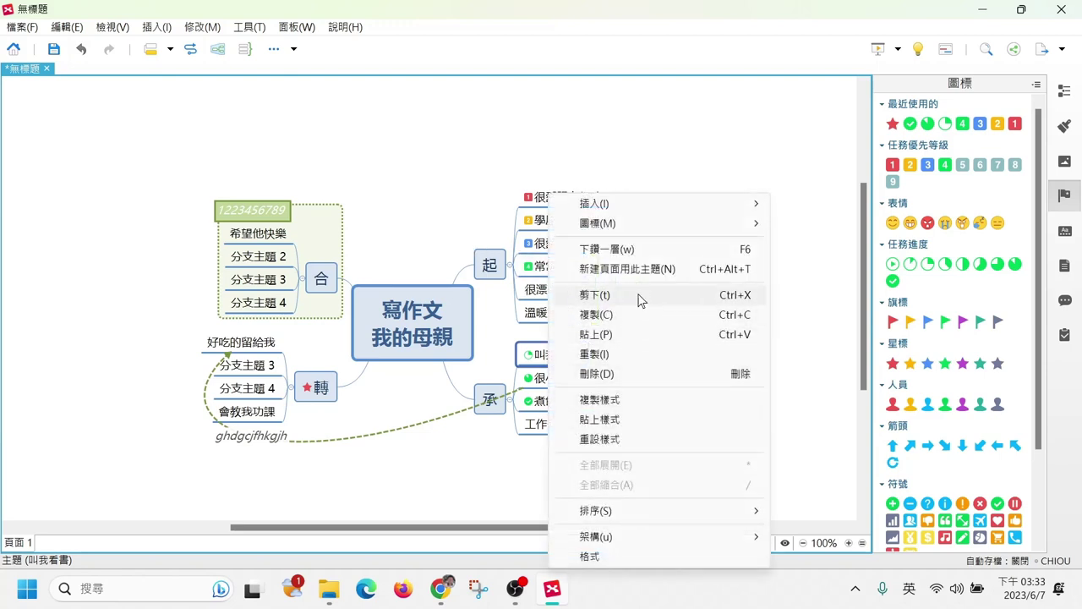
pyautogui.moveTo(632, 201)
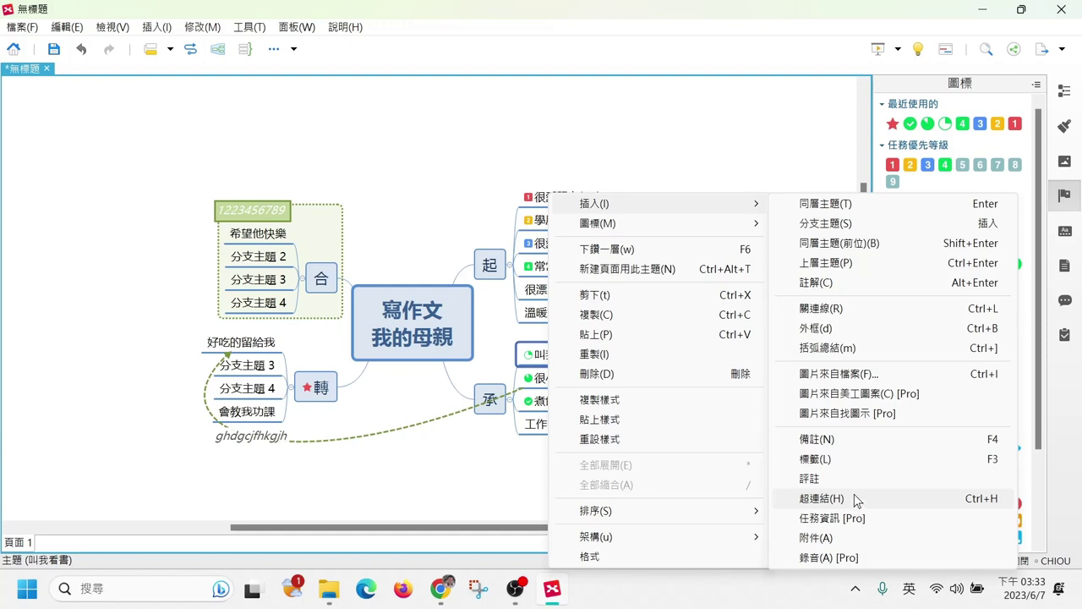
pyautogui.click(487, 100)
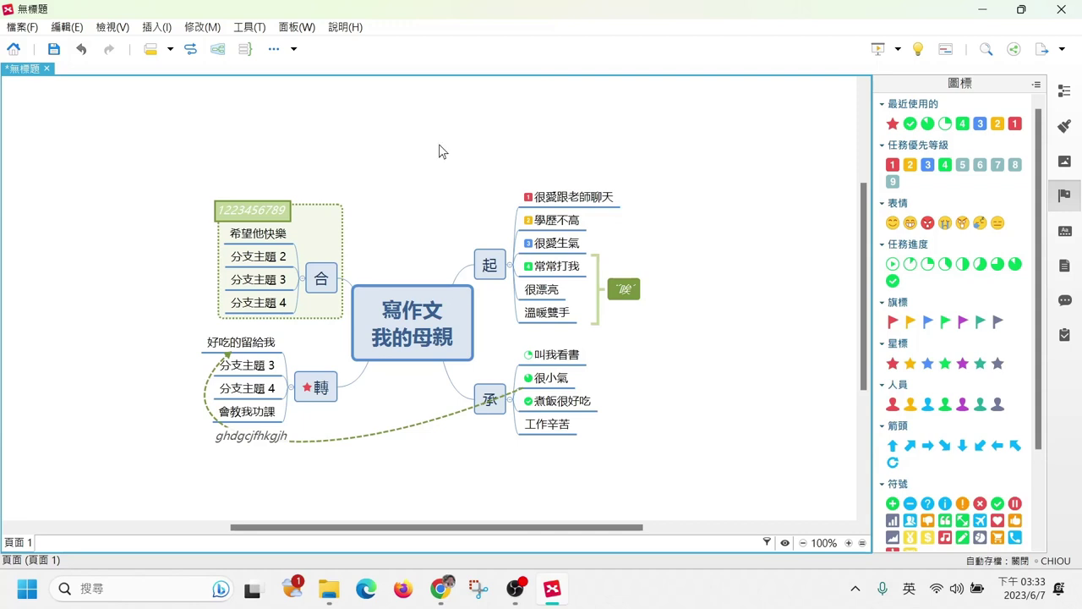
# - Review the export formats available for the map, including 圖片檔案, and leave without exporting
pyautogui.click(21, 27)
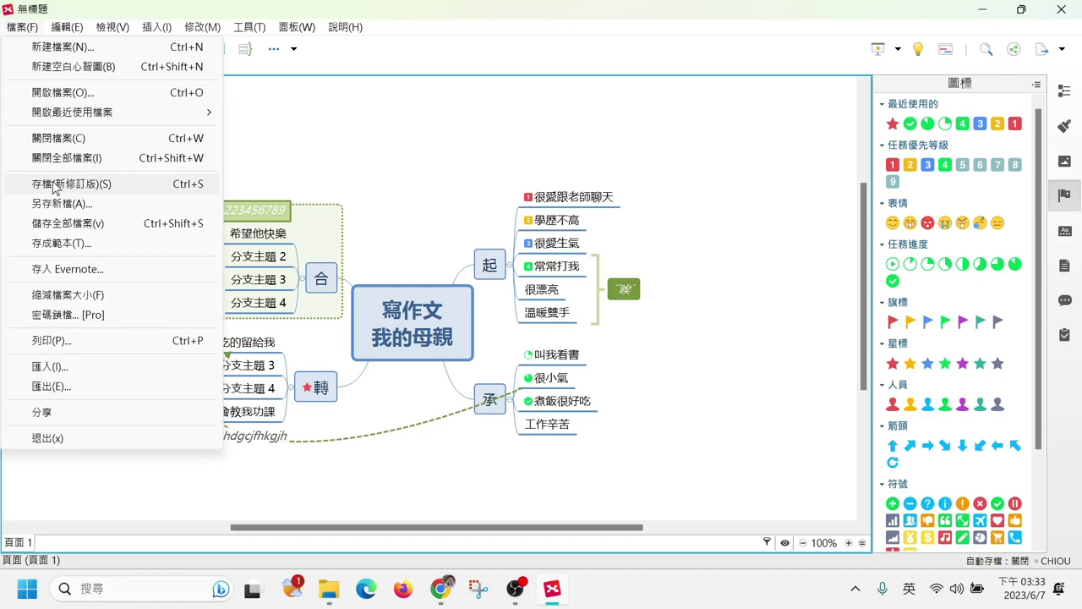
pyautogui.click(74, 387)
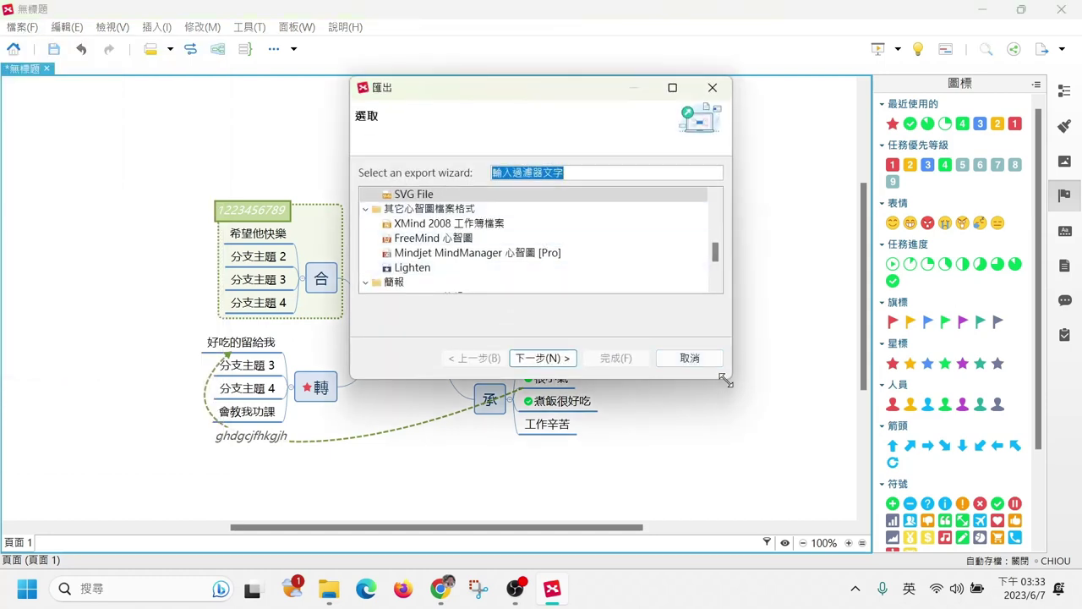
pyautogui.moveTo(731, 379); pyautogui.dragTo(787, 535)
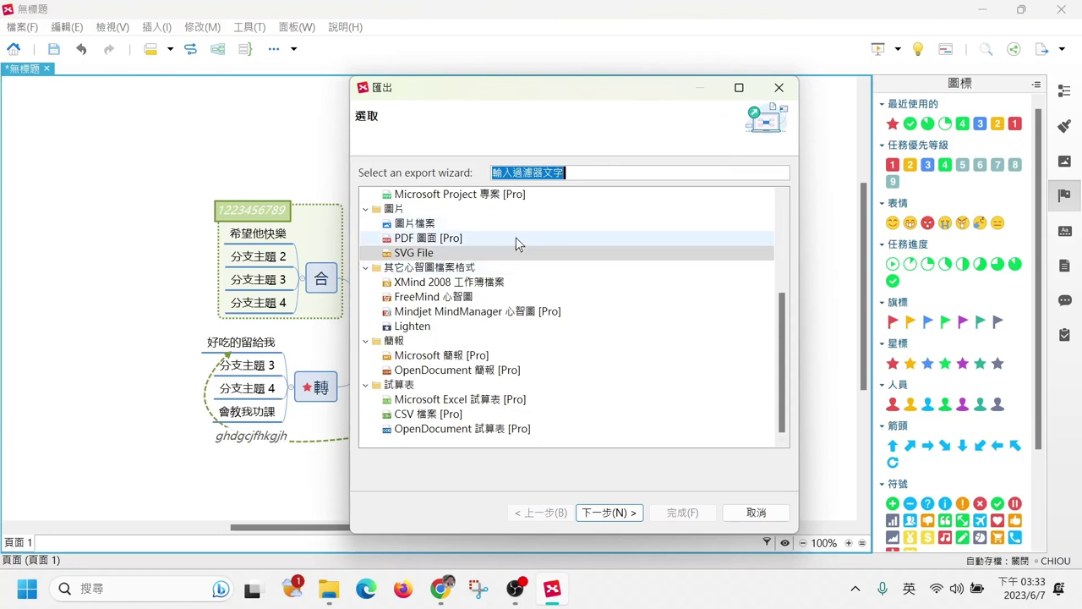
pyautogui.click(414, 225)
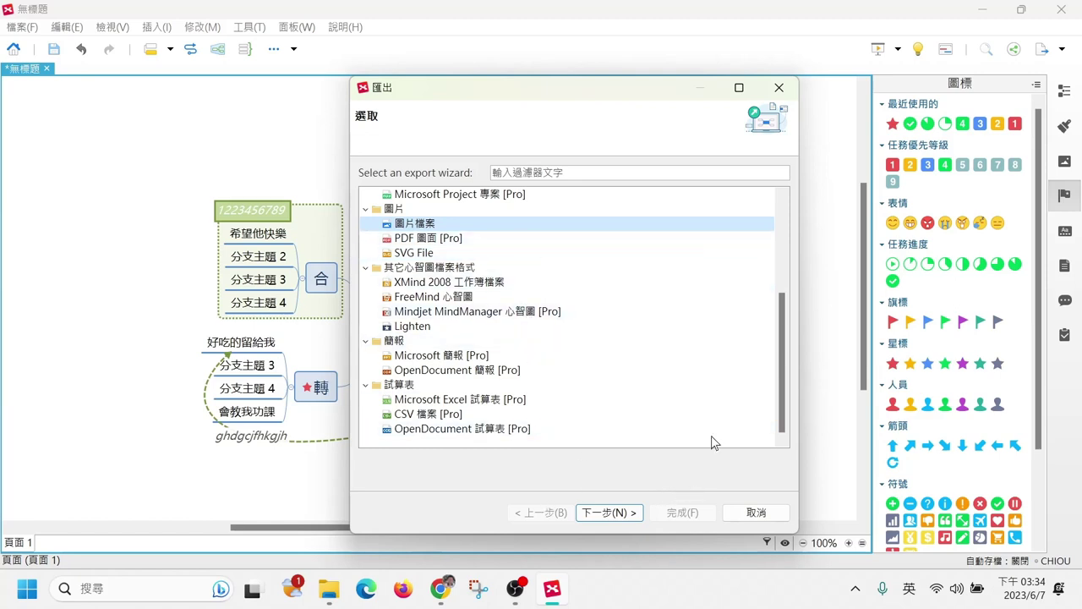
pyautogui.moveTo(782, 328); pyautogui.dragTo(765, 402)
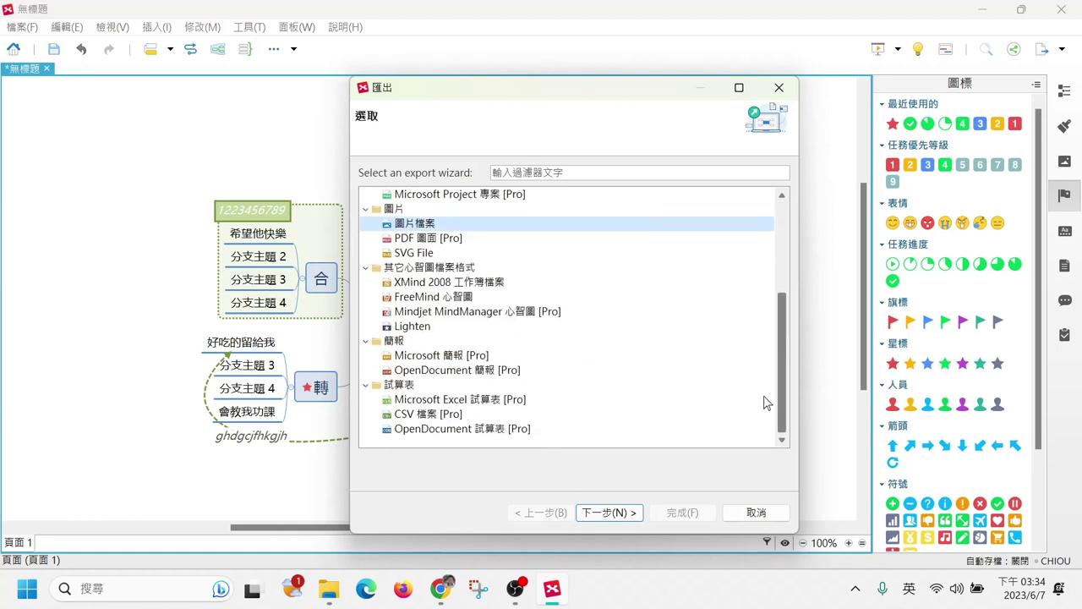
pyautogui.click(755, 512)
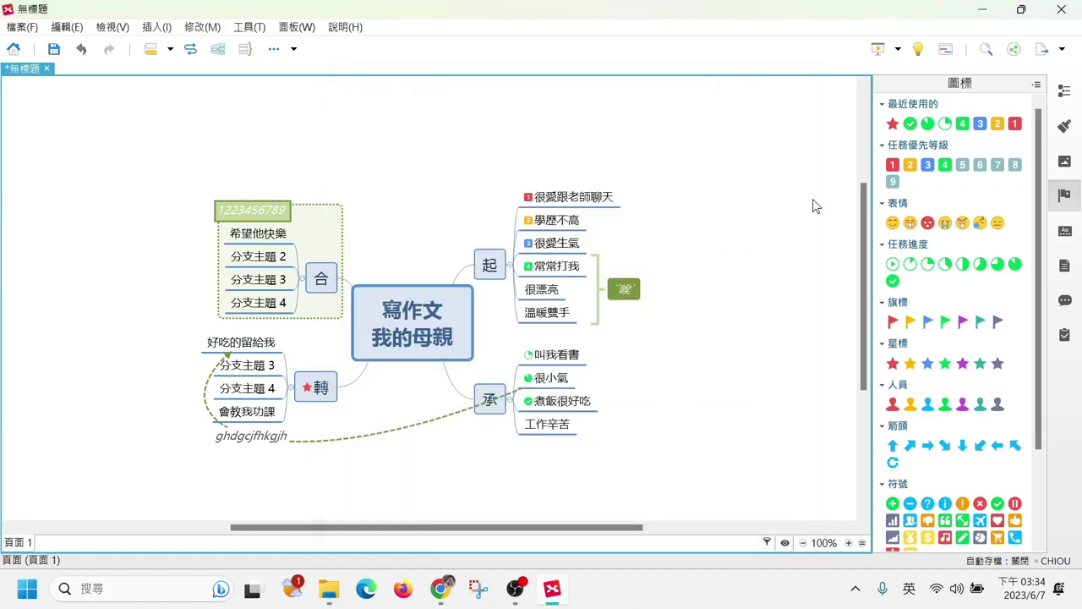
pyautogui.moveTo(652, 164); pyautogui.dragTo(746, 342)
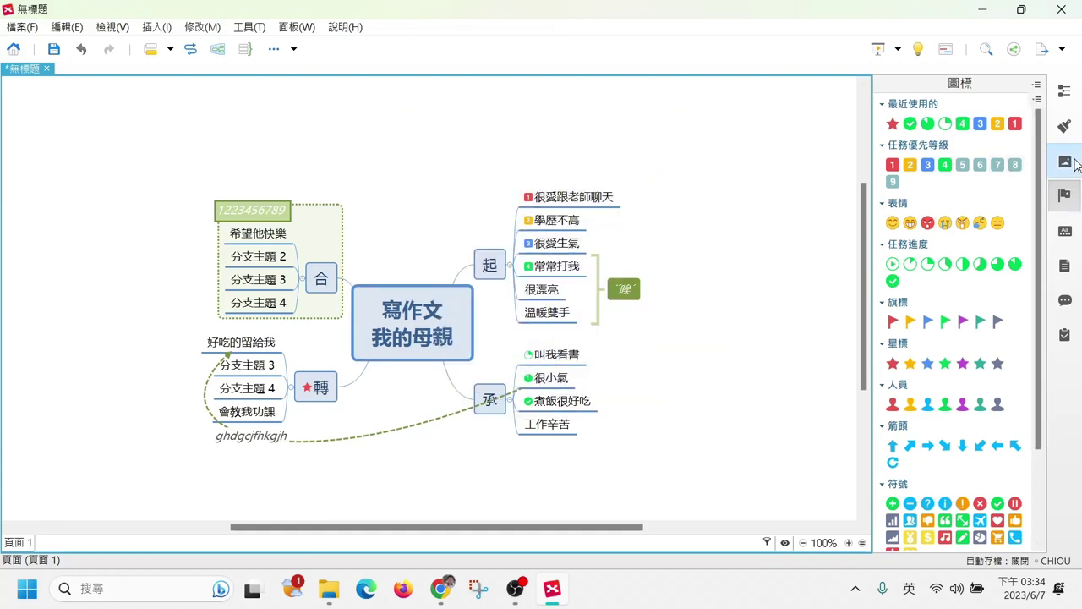
# - Show the format settings and change the structure of the central topic 寫作文 我的母親 to 組織圖(向下)
pyautogui.click(1067, 129)
pyautogui.click(1067, 130)
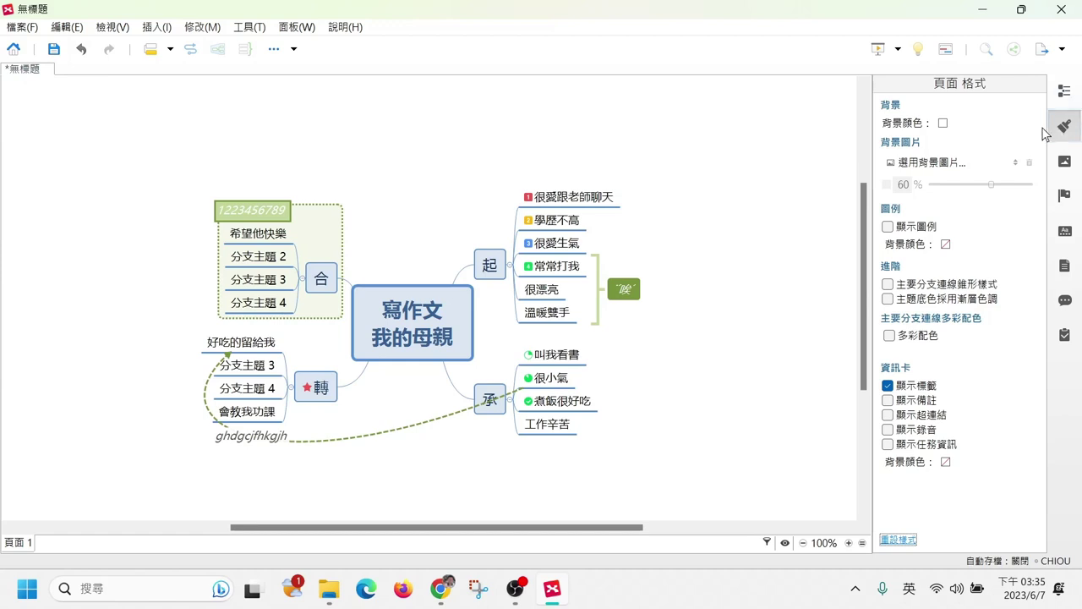
pyautogui.click(797, 202)
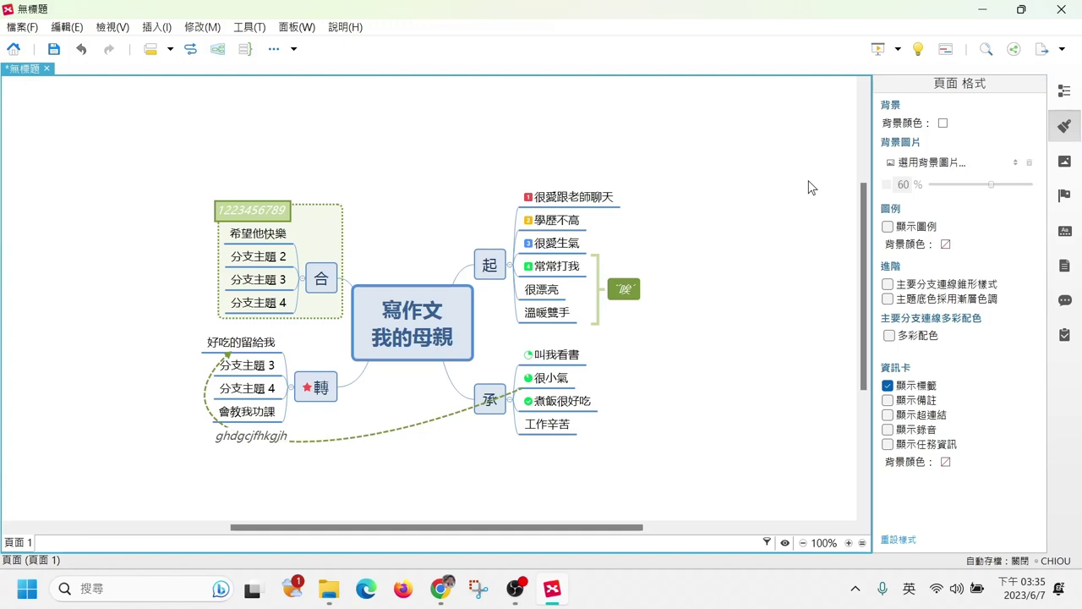
pyautogui.rightClick(416, 325)
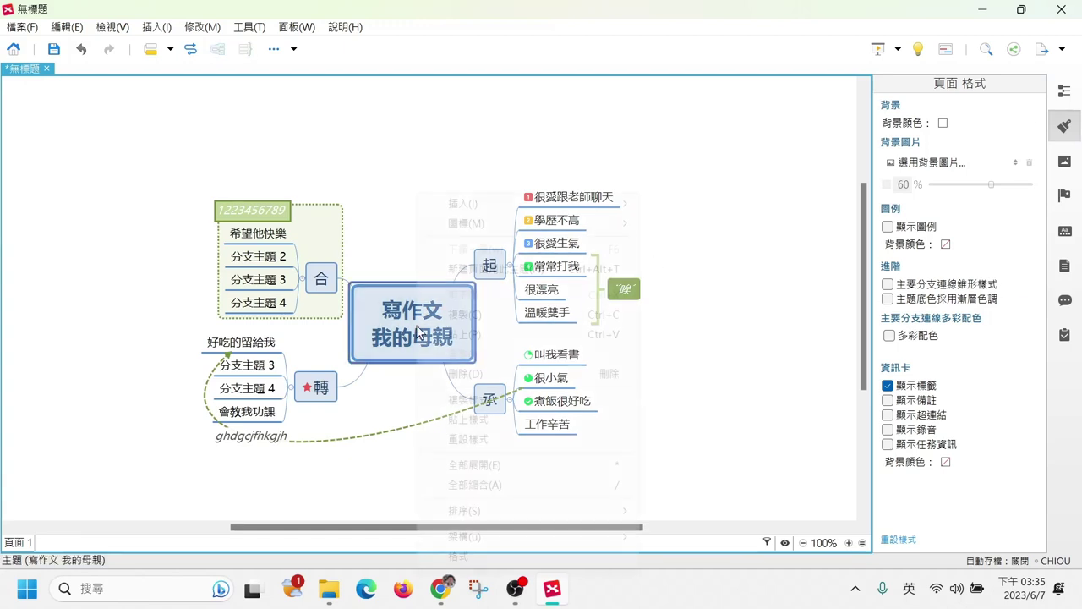
pyautogui.click(380, 188)
pyautogui.scroll(-1, 416, 224)
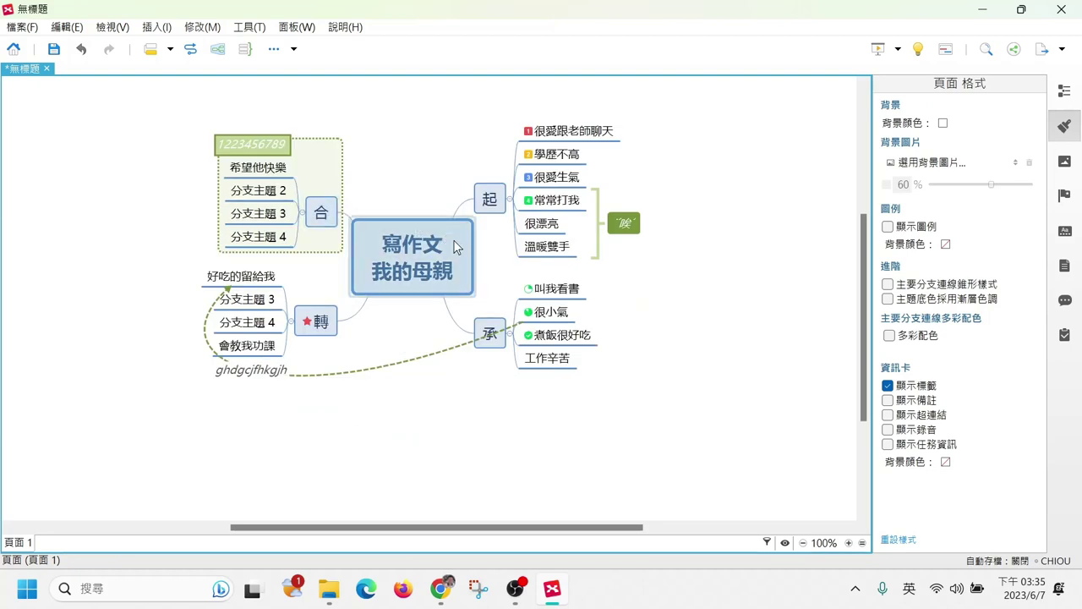
pyautogui.rightClick(409, 249)
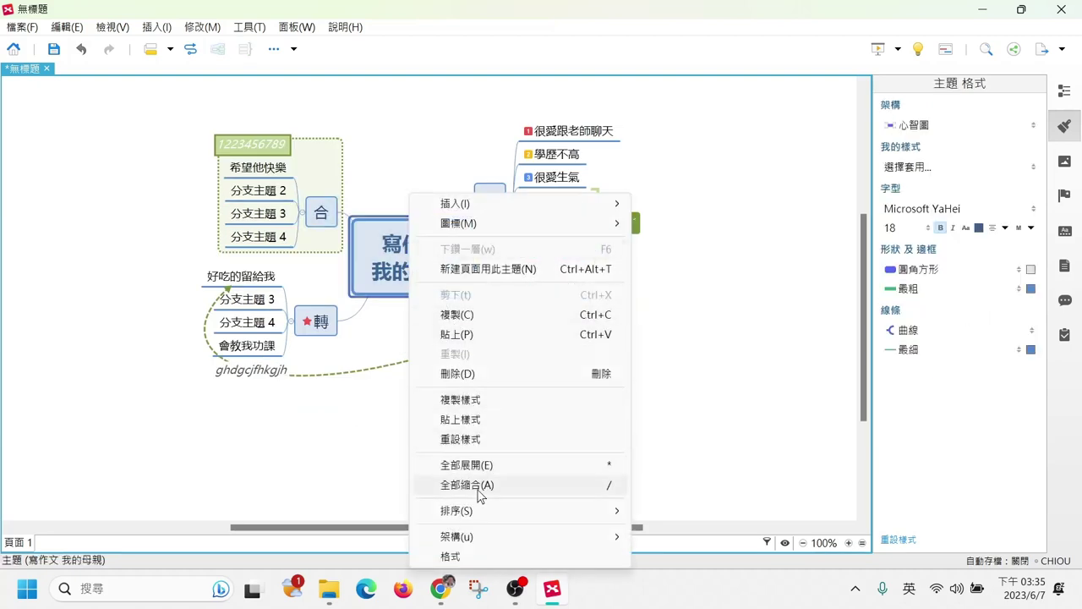
pyautogui.moveTo(478, 539)
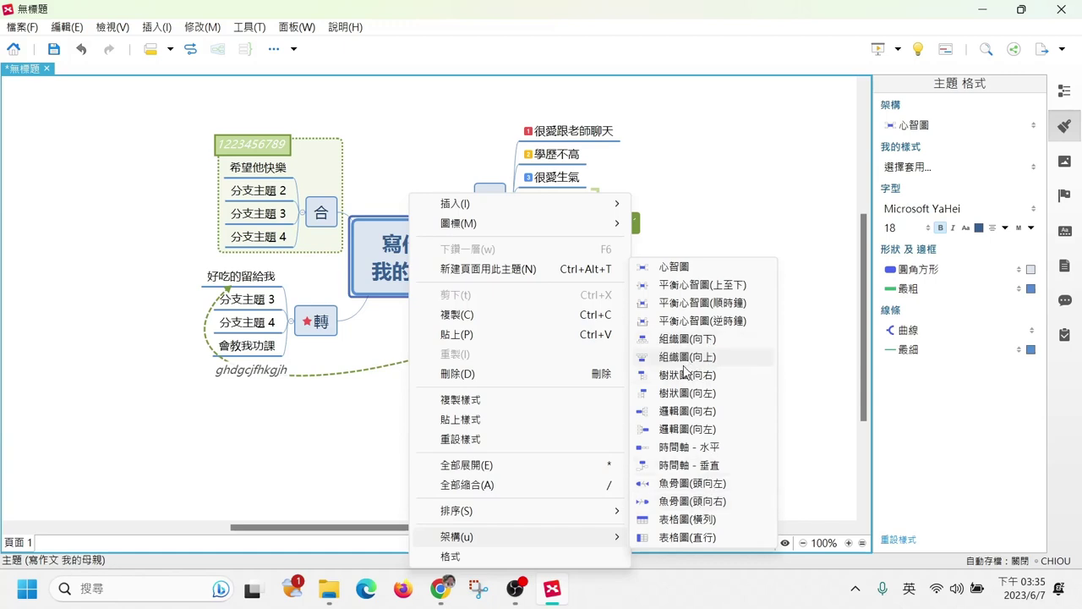
pyautogui.click(687, 340)
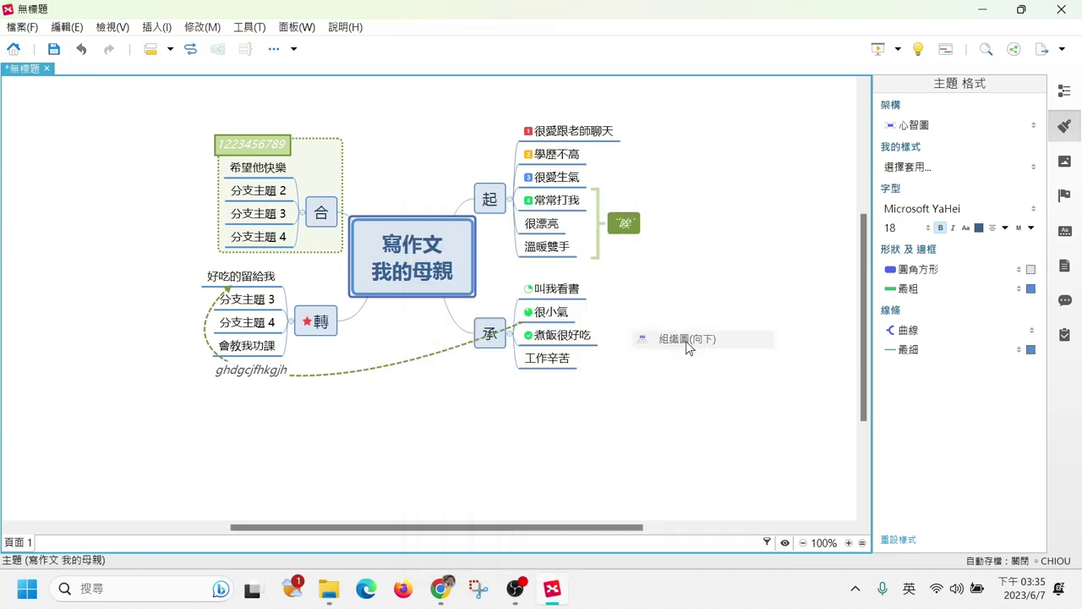
pyautogui.click(586, 455)
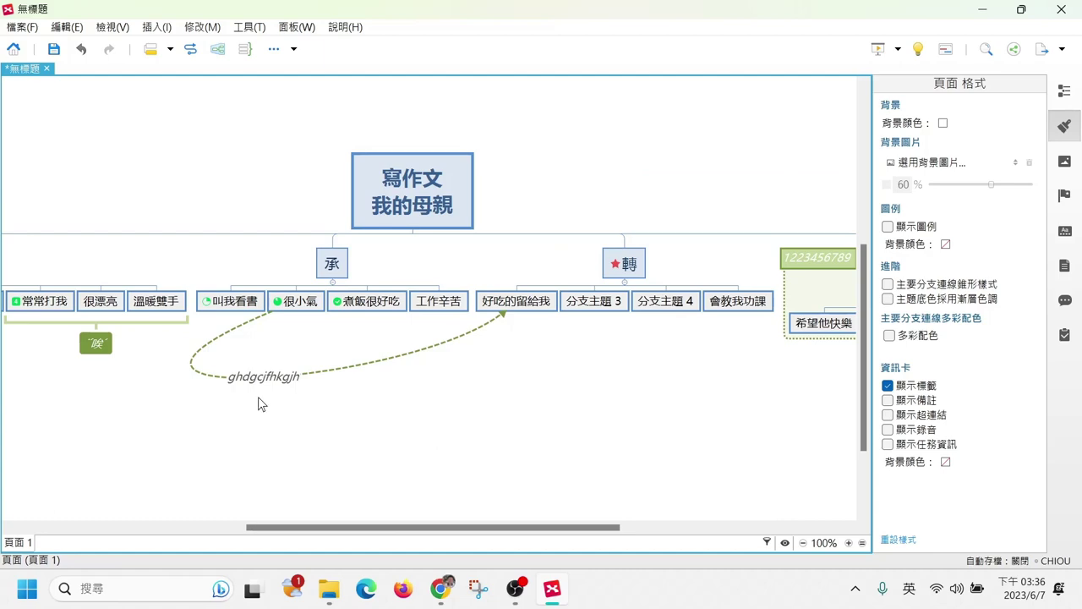
# - Open the 105 SCRATCH的進擊 workbook from the 演講規劃 folder in File Explorer and hide the format settings
pyautogui.click(327, 594)
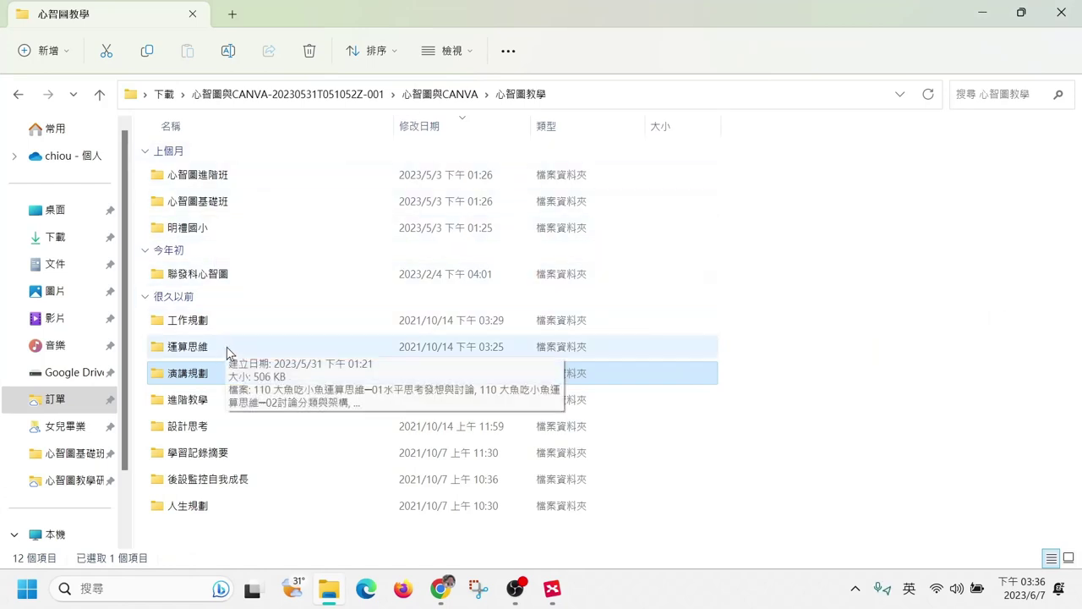
pyautogui.doubleClick(227, 375)
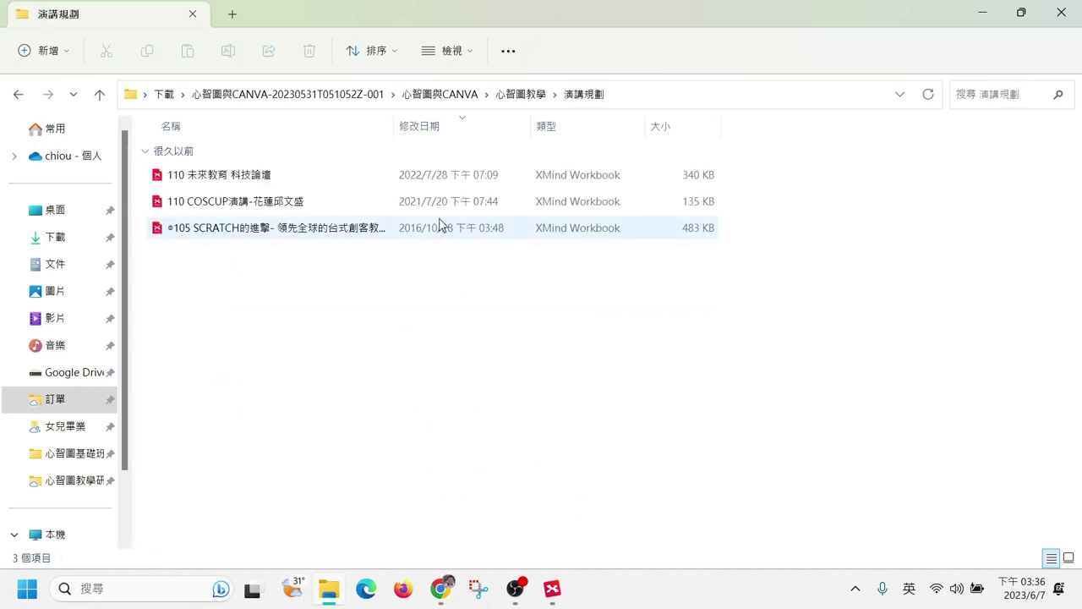
pyautogui.doubleClick(279, 235)
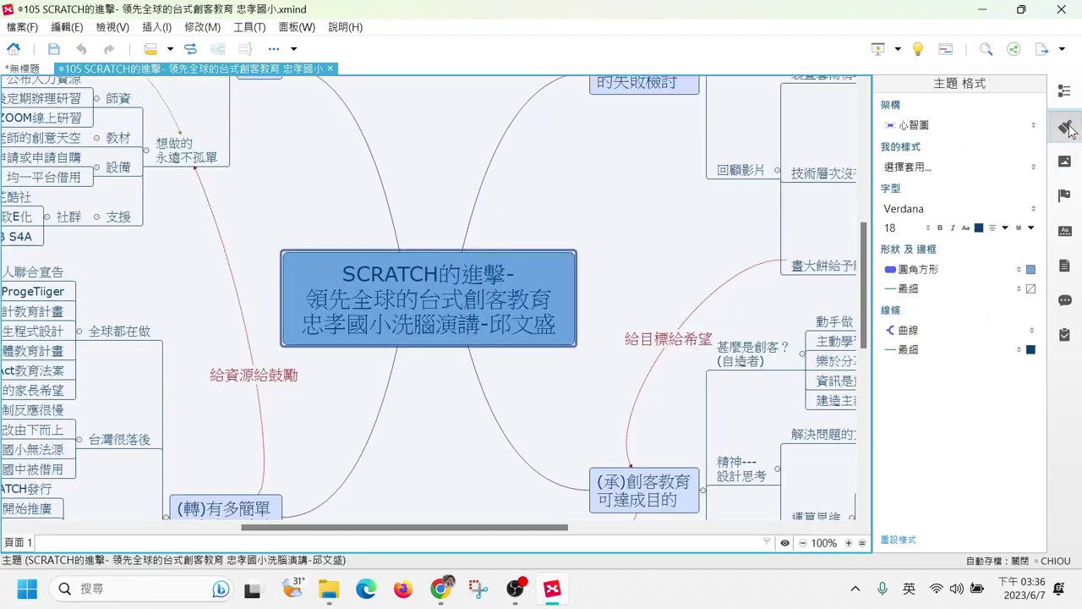
pyautogui.click(1065, 126)
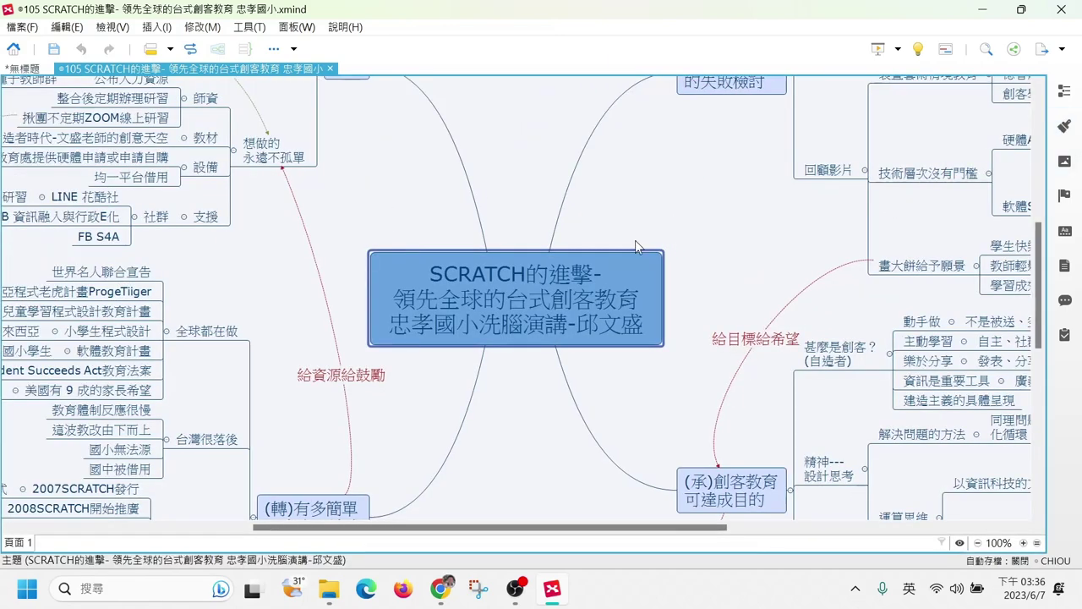
# - Examine how the labelled relationships link the 起, 承, 轉 and 合 branches of the SCRATCH lecture map
pyautogui.scroll(-3, 635, 240)
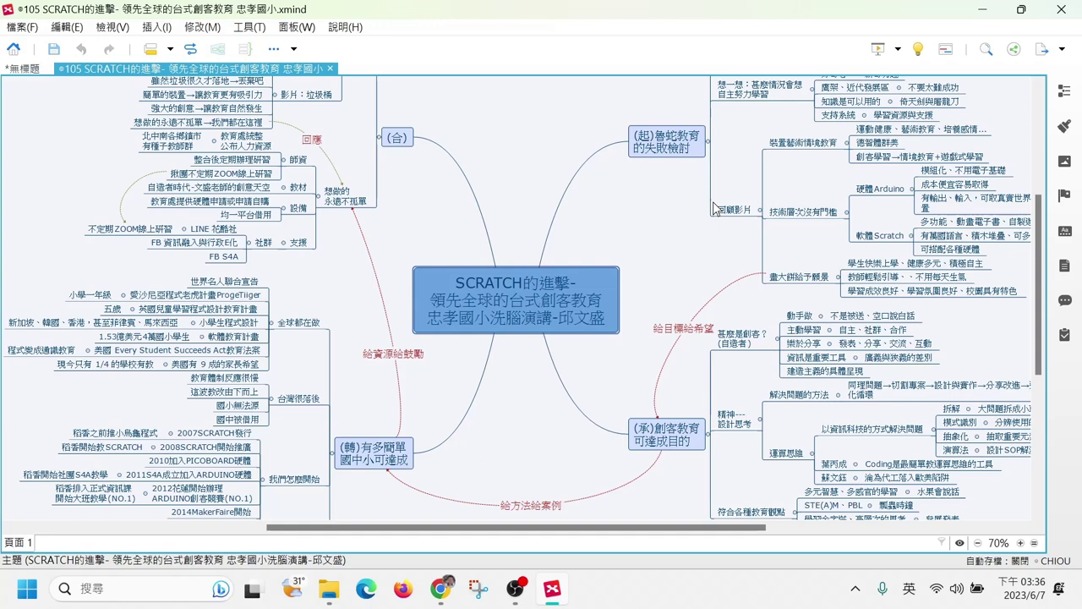
pyautogui.click(664, 152)
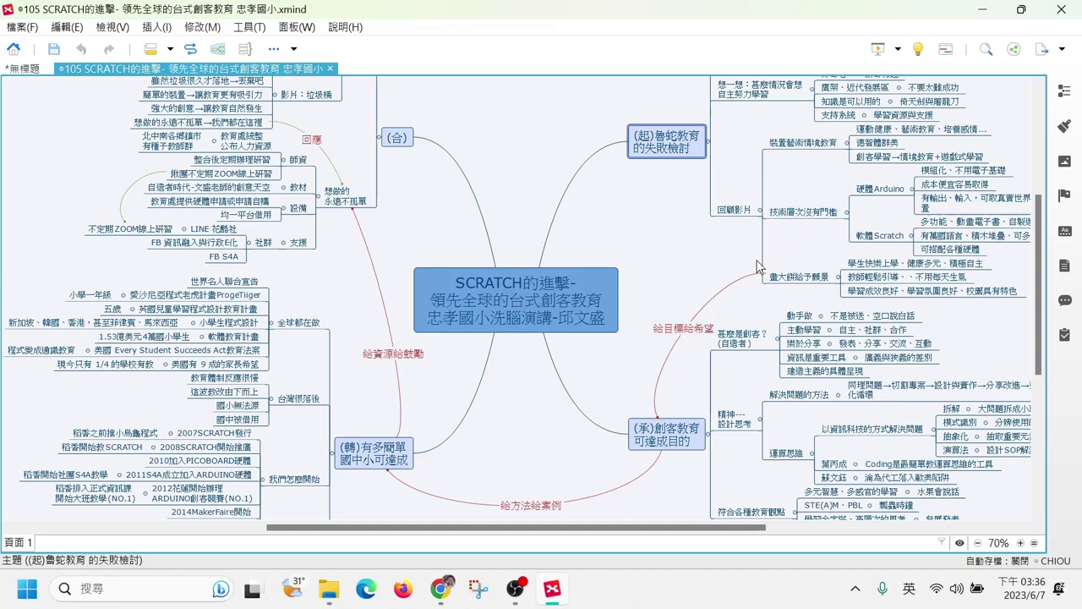
pyautogui.click(737, 179)
pyautogui.click(757, 284)
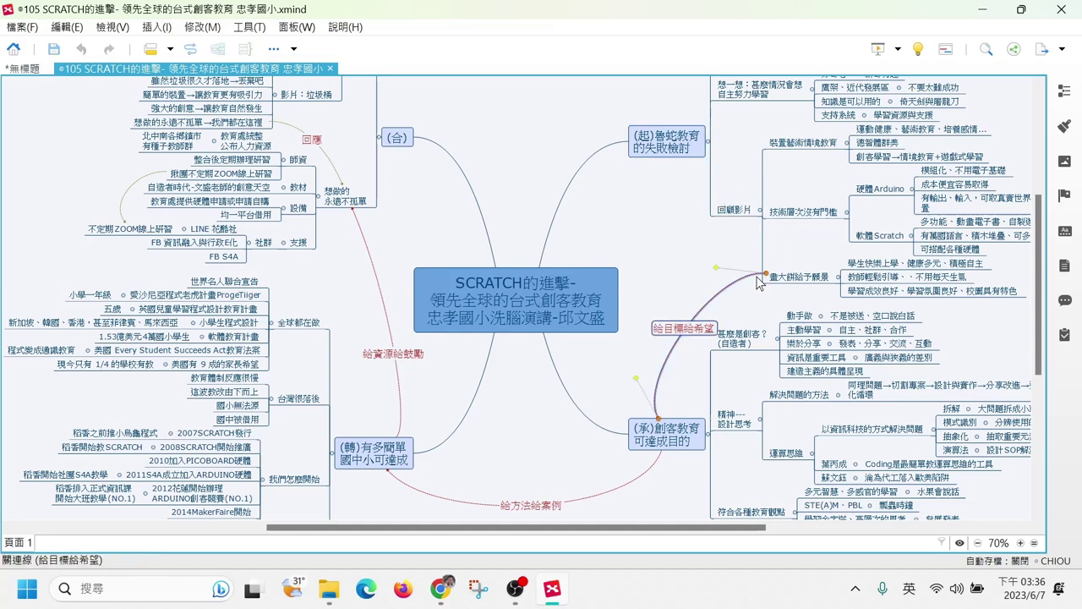
pyautogui.click(658, 413)
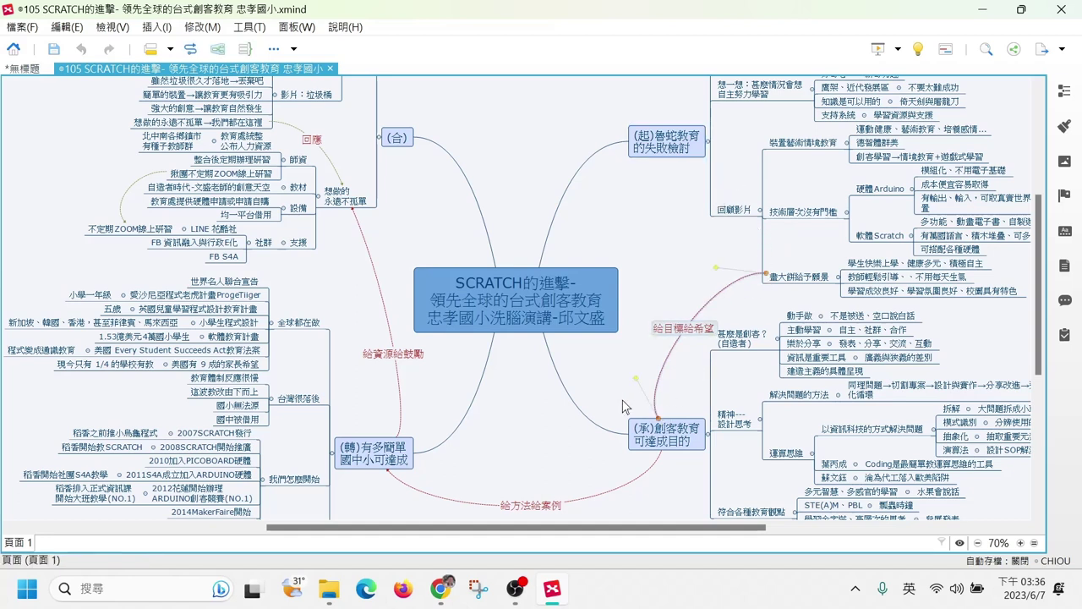
pyautogui.click(373, 459)
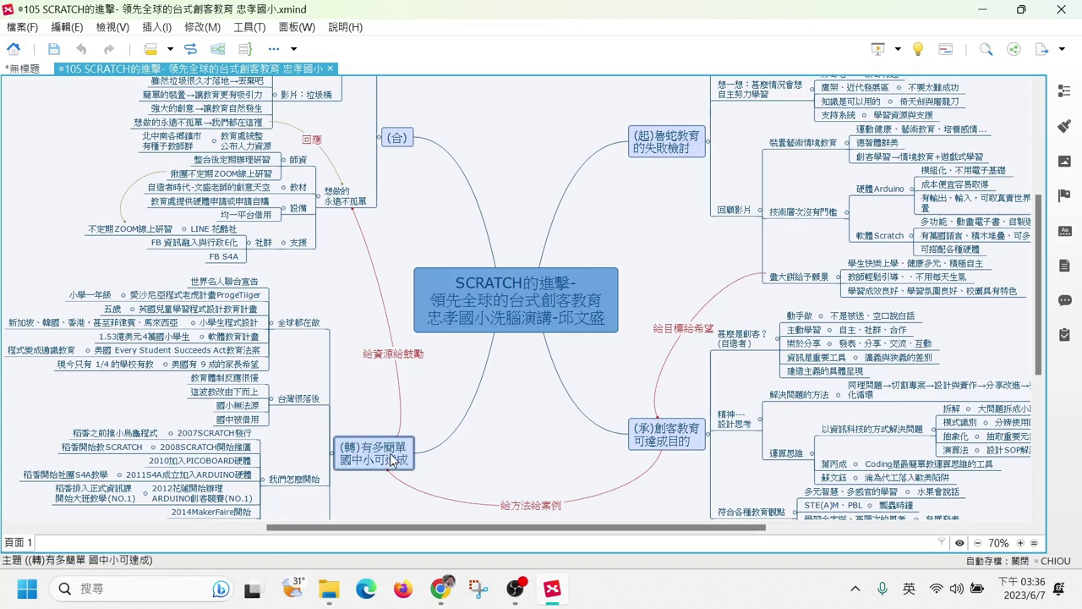
pyautogui.click(357, 197)
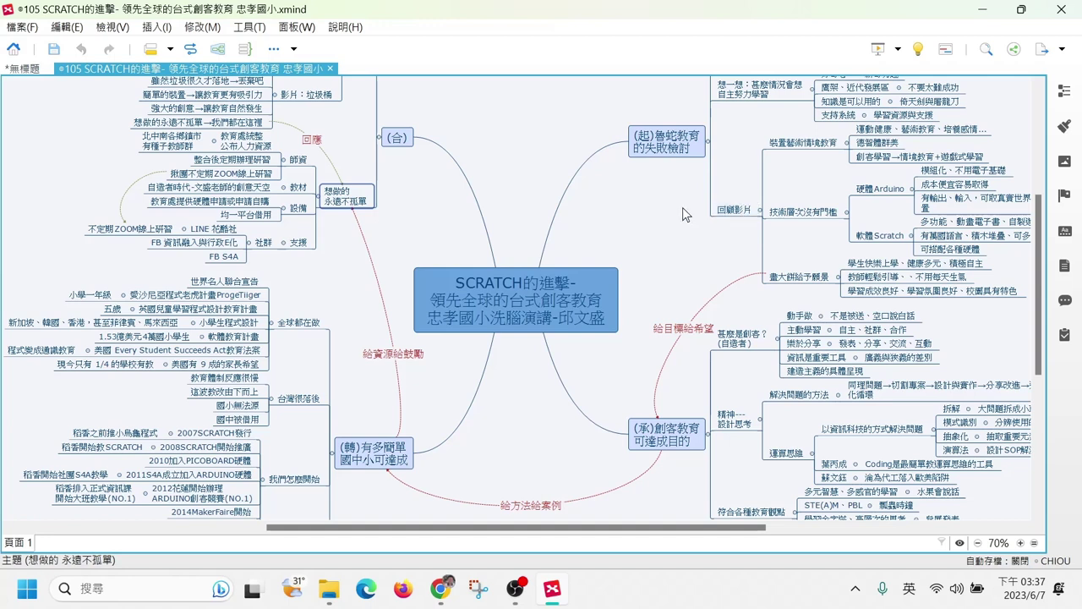
pyautogui.click(524, 184)
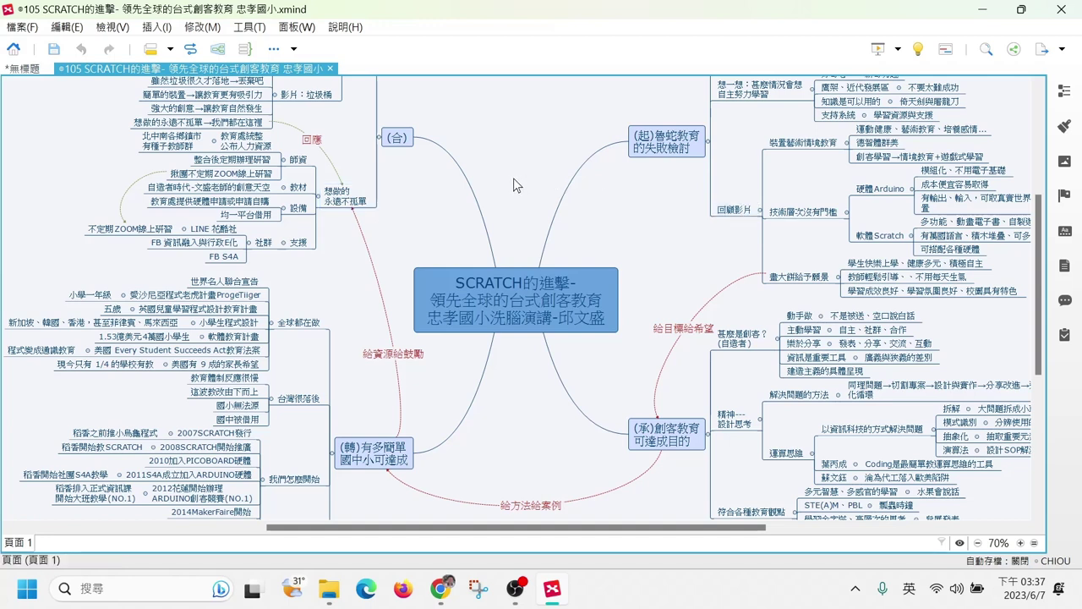
# - Switch to File Explorer, look into the 進階教學 and 學習記錄摘要 folders, and return to the 心智圖教學 folder
pyautogui.click(327, 597)
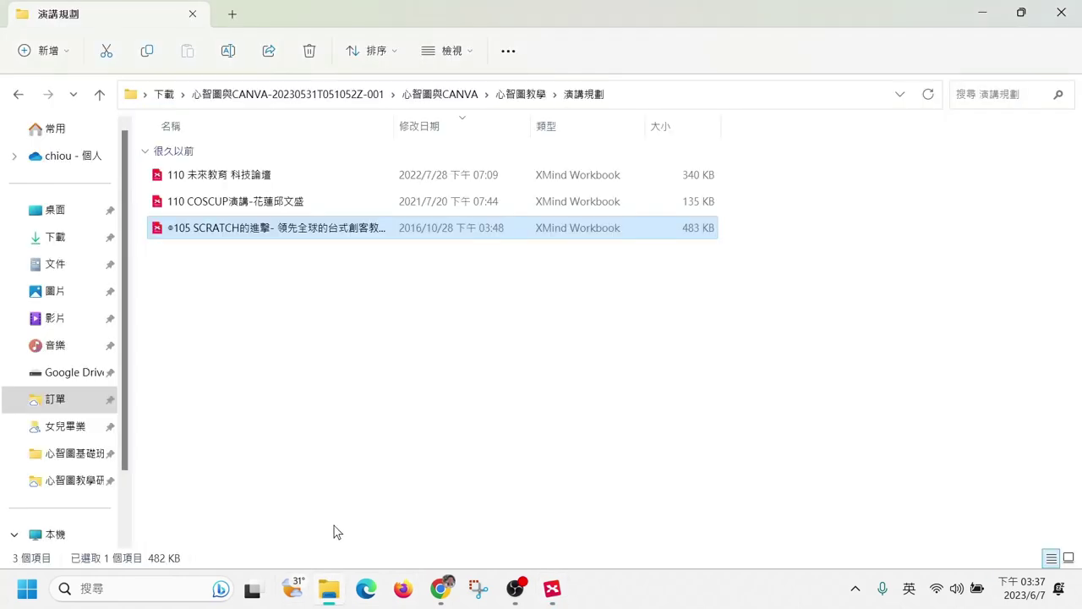
pyautogui.click(520, 94)
pyautogui.doubleClick(222, 409)
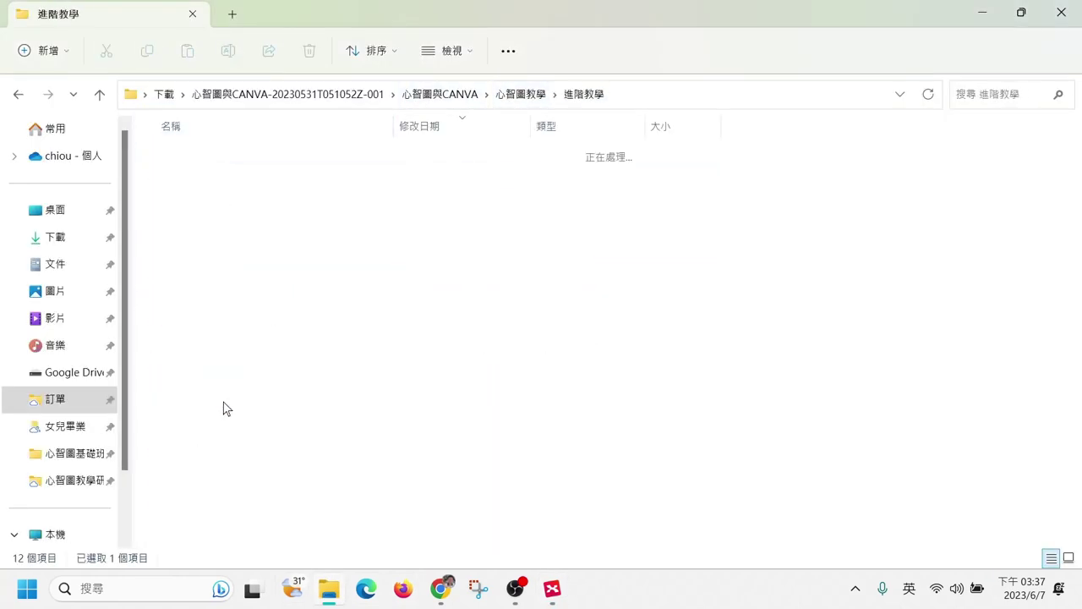
pyautogui.click(520, 94)
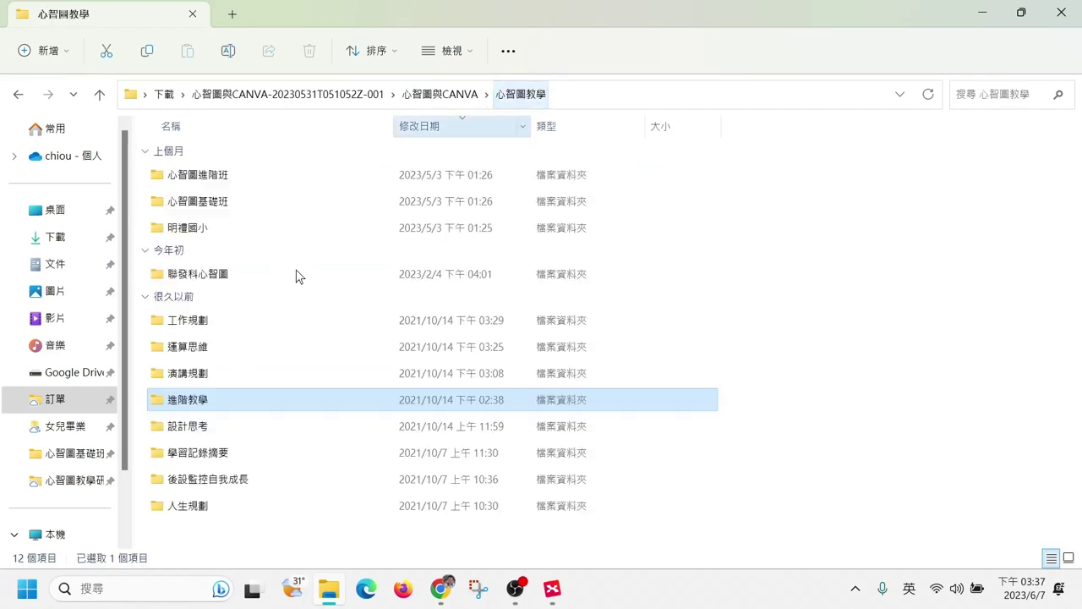
pyautogui.doubleClick(258, 460)
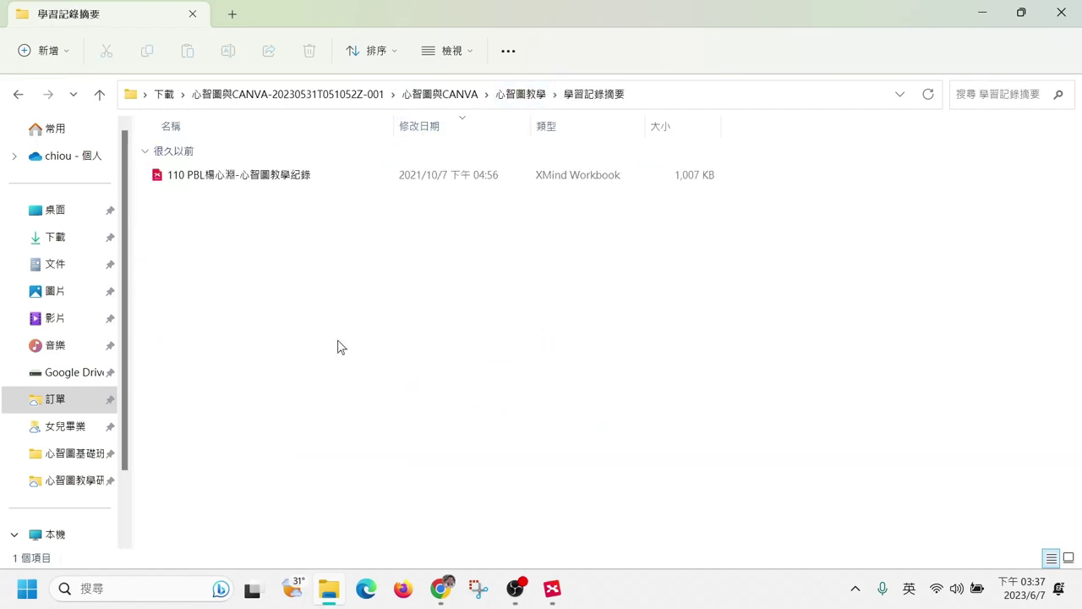
pyautogui.click(527, 100)
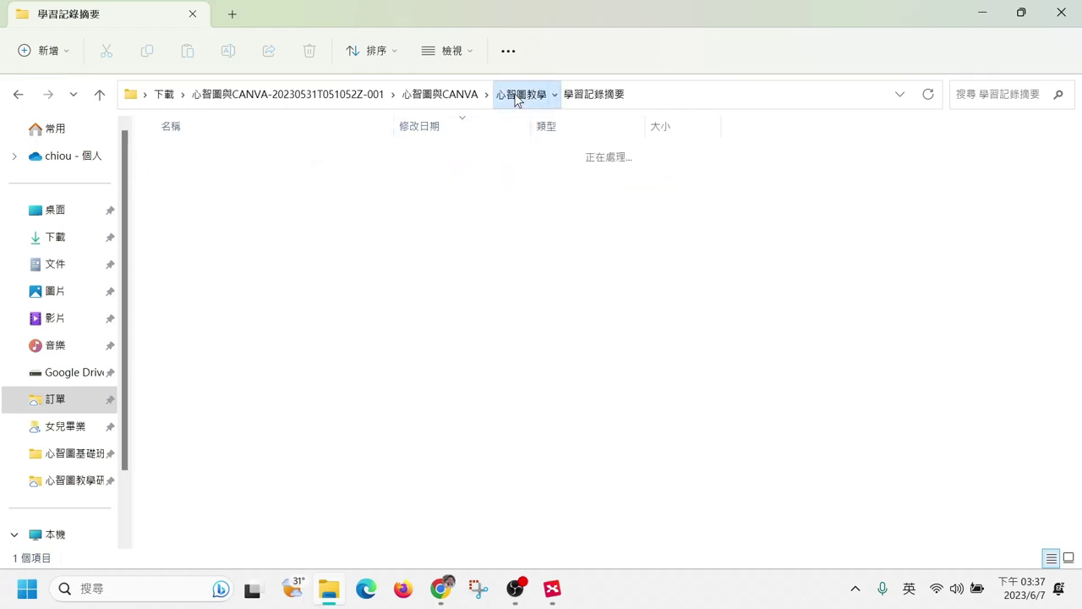
# - Open the reading-notes workbook 109讀書筆記 每週工作四小時 思維咖啡 from the 後設監控自我成長 folder and deselect its central topic
pyautogui.click(215, 483)
pyautogui.doubleClick(216, 483)
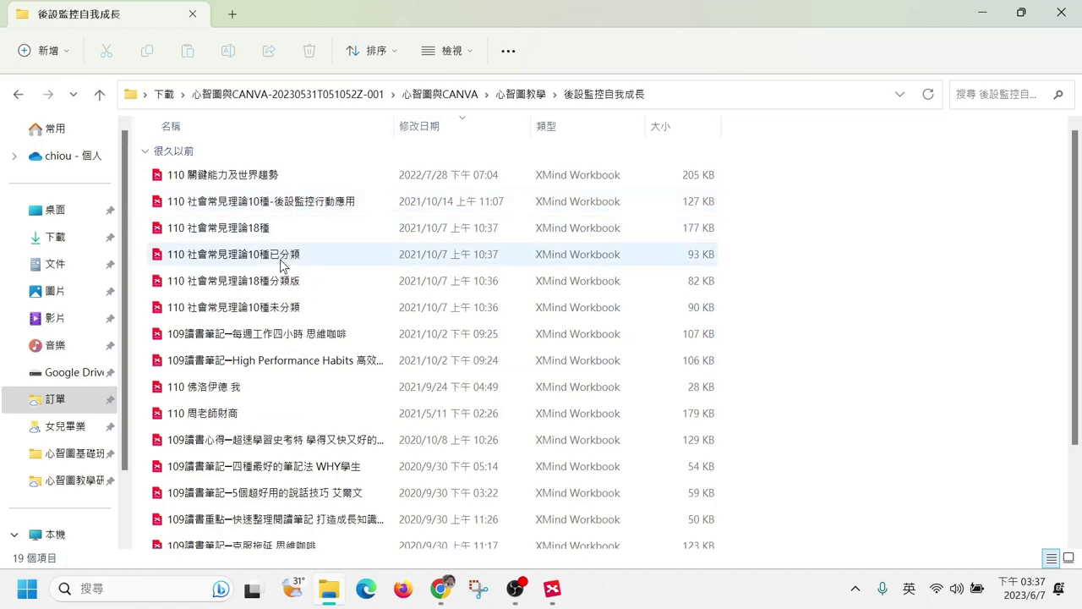
pyautogui.doubleClick(263, 341)
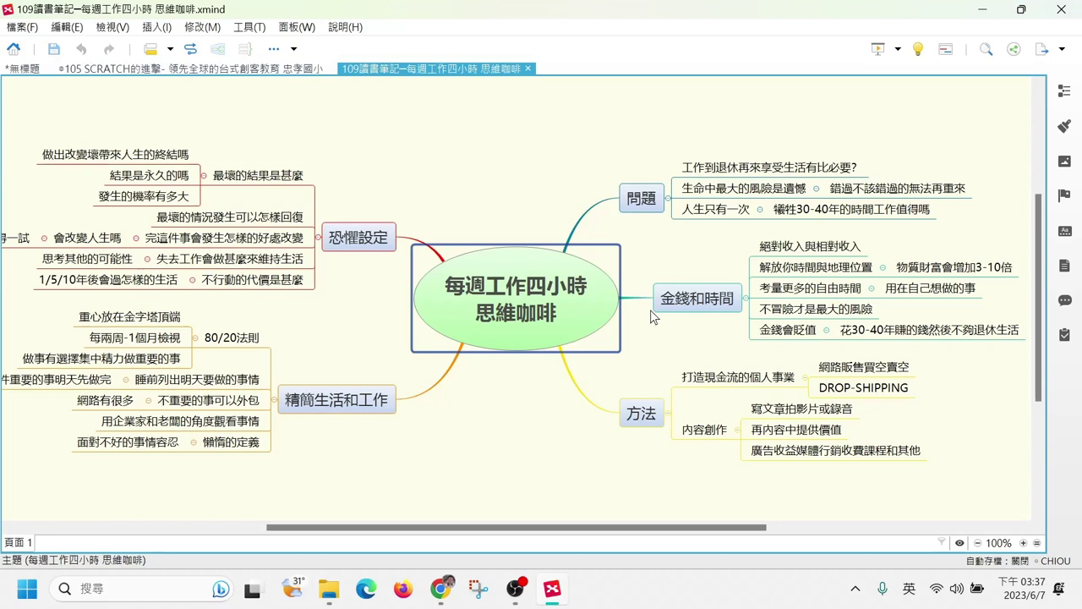
pyautogui.click(555, 150)
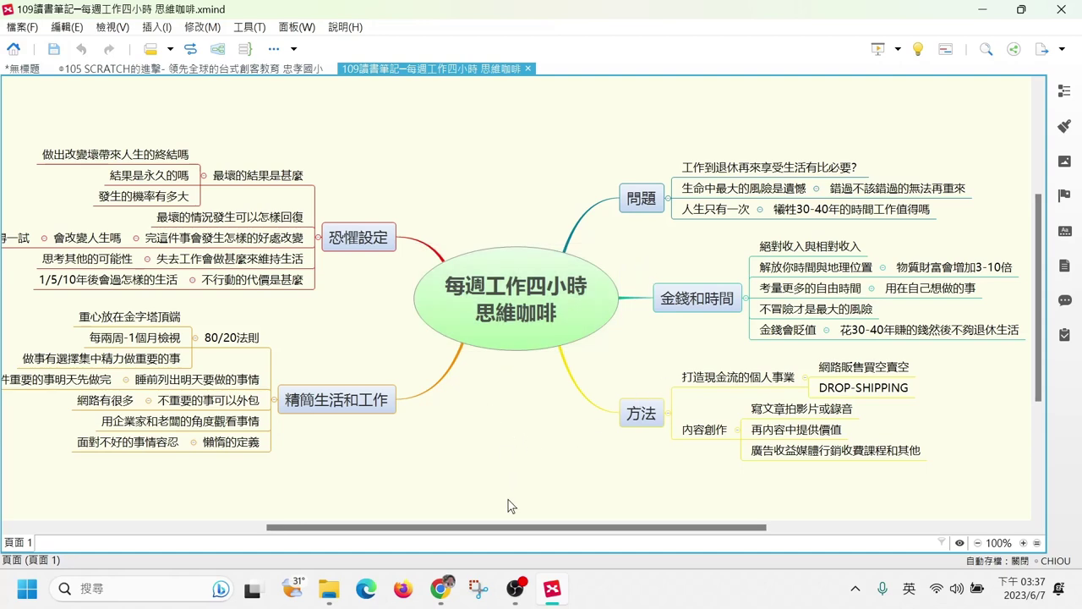
# - Open the 110 成為遊戲設計師-01初始想法 workbook from the 人生規劃 folder in File Explorer and deselect its central topic
pyautogui.click(329, 589)
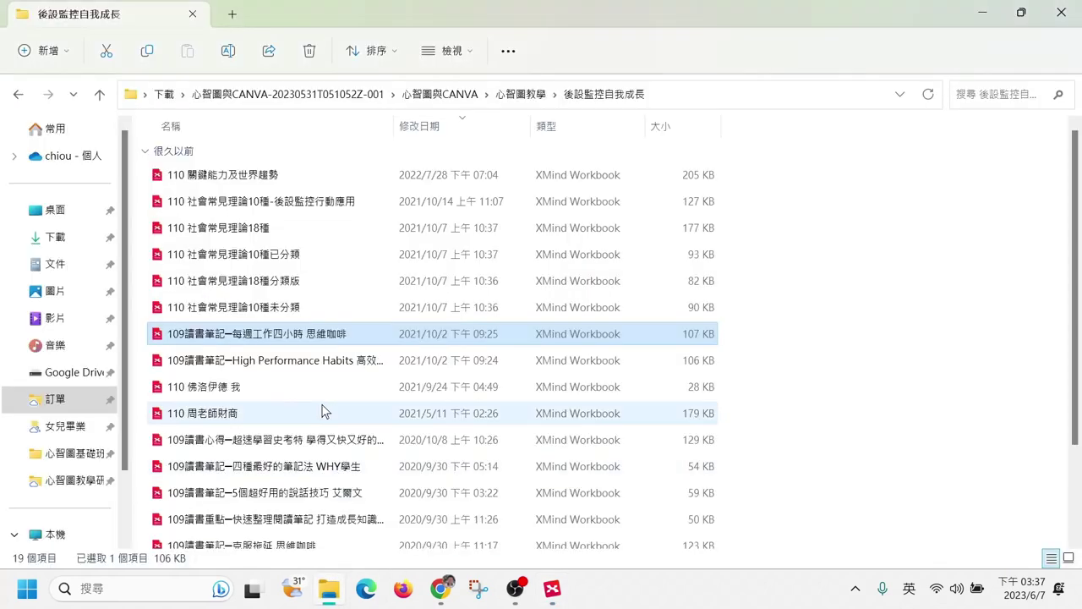
pyautogui.click(515, 97)
pyautogui.doubleClick(222, 507)
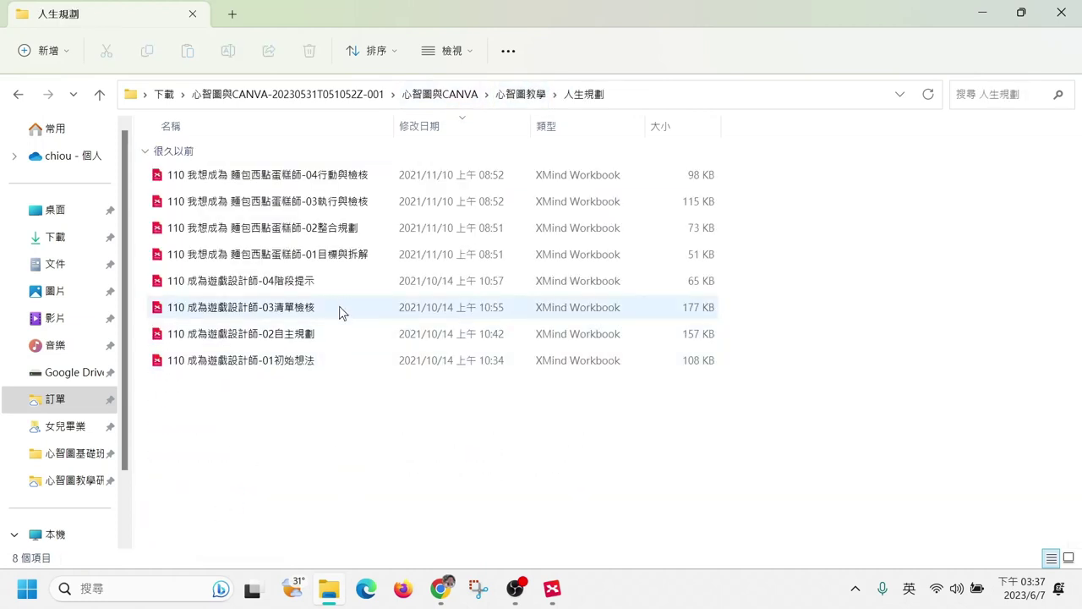
pyautogui.doubleClick(322, 368)
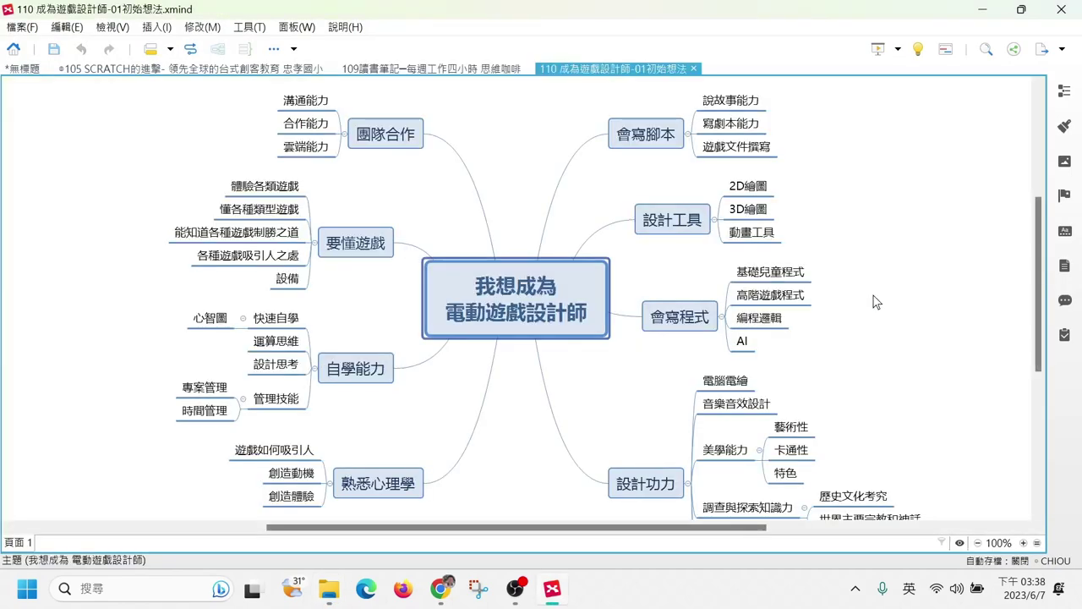
pyautogui.click(933, 297)
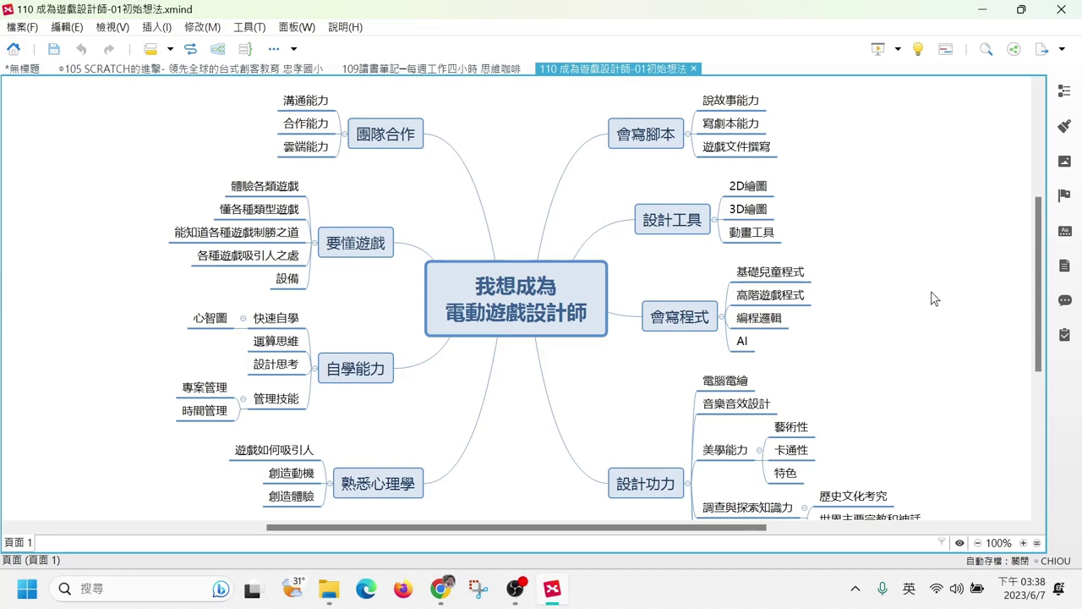
# - Open the 110 成為遊戲設計師-02自主規劃 workbook from the 人生規劃 folder in File Explorer and select its 設計工具 topic
pyautogui.click(332, 596)
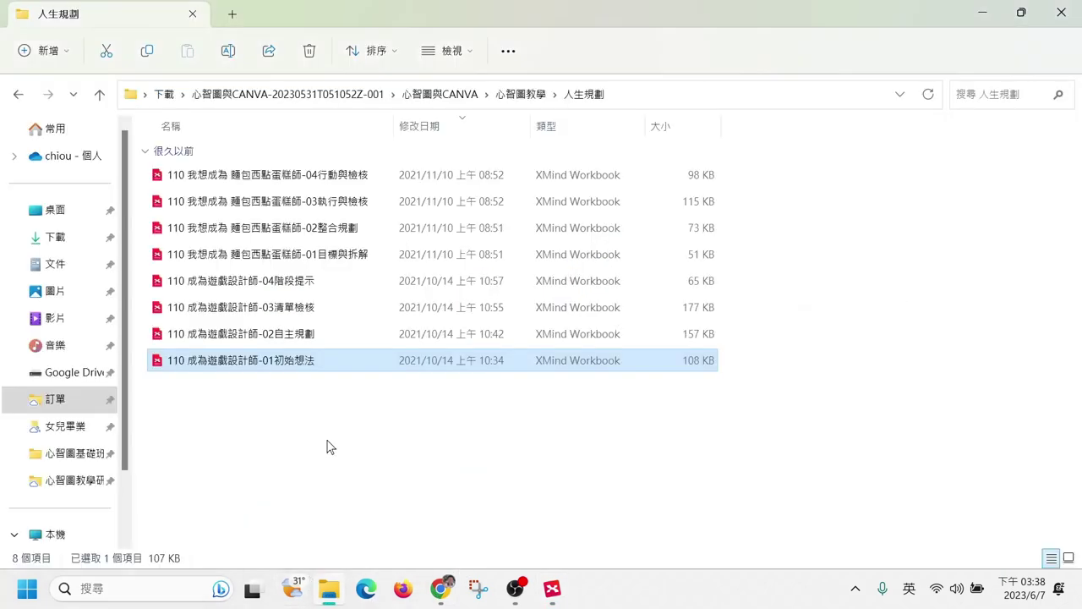
pyautogui.doubleClick(303, 334)
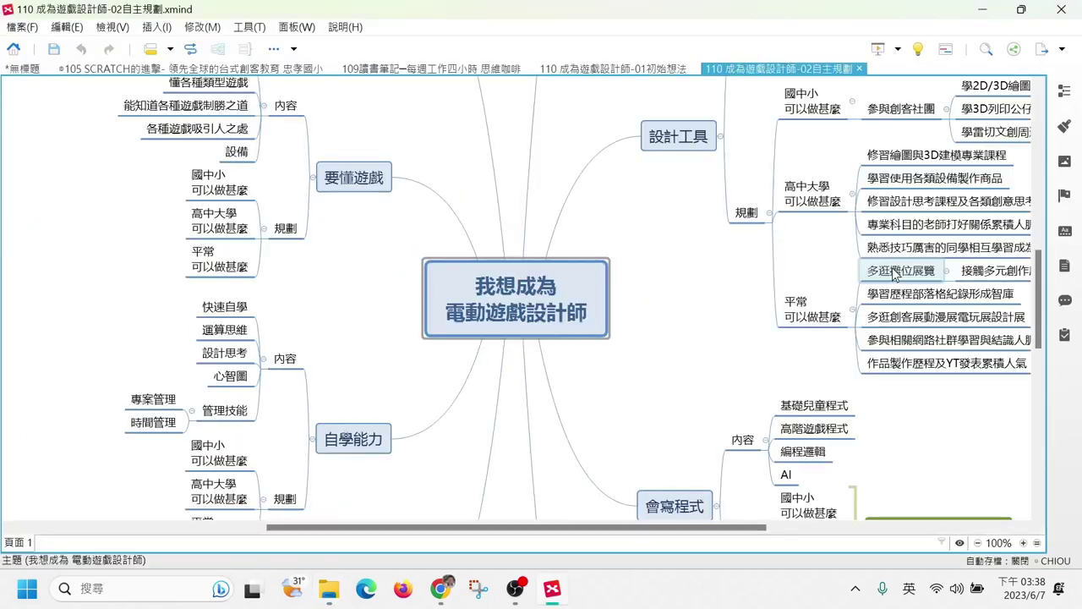
pyautogui.scroll(3, 748, 333)
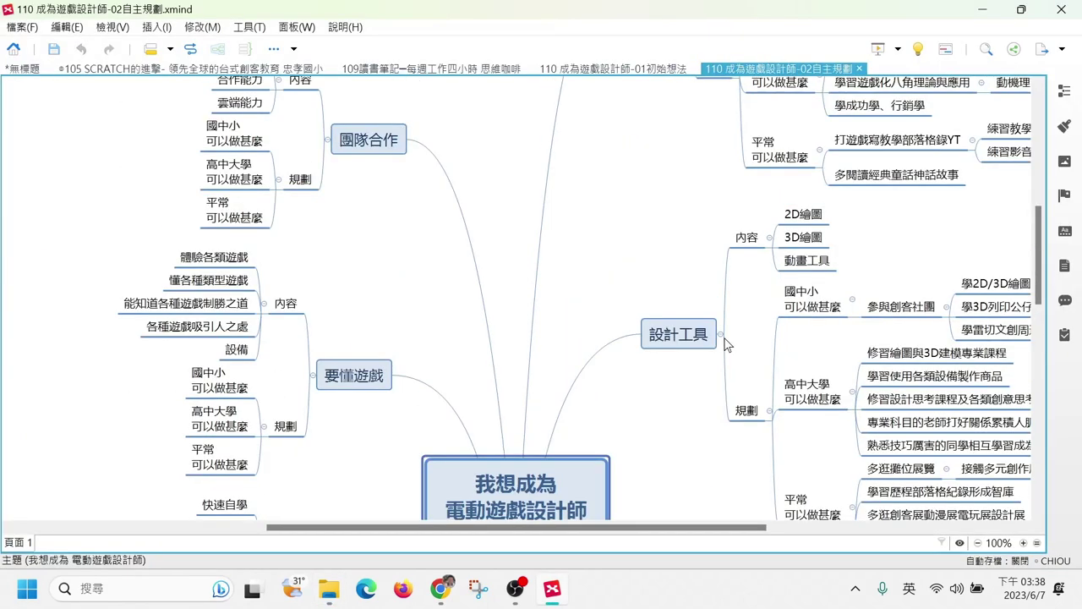
pyautogui.scroll(-1, 726, 344)
pyautogui.click(691, 271)
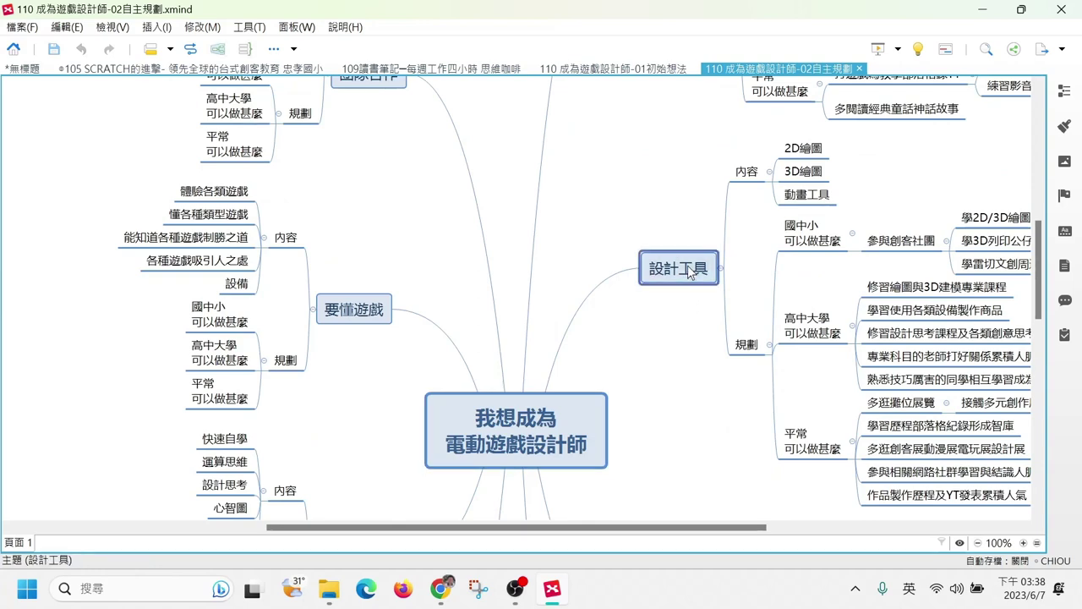